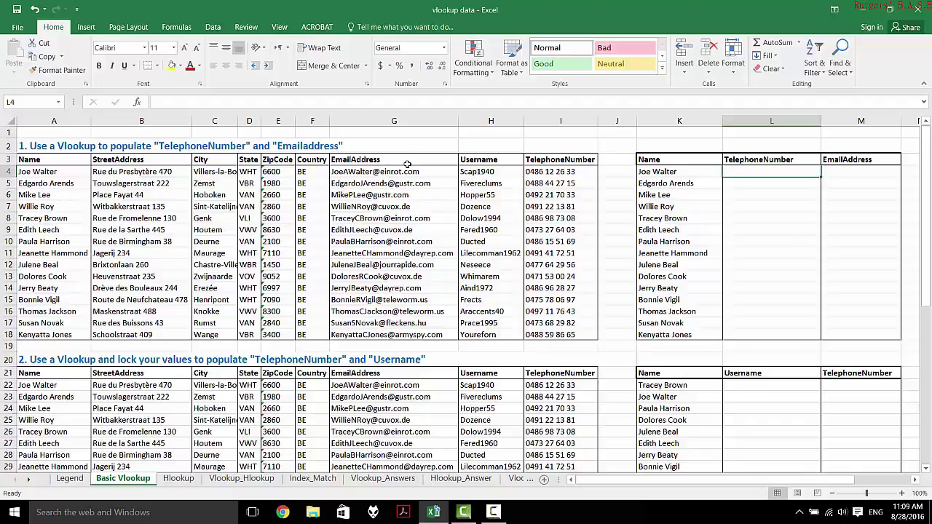
Examine the Name, TelephoneNumber and EmailAddress columns of the first lookup table in K3:M18
{"action": "scroll", "coordinate": [737, 191], "scroll_direction": "right", "scroll_amount": 2}
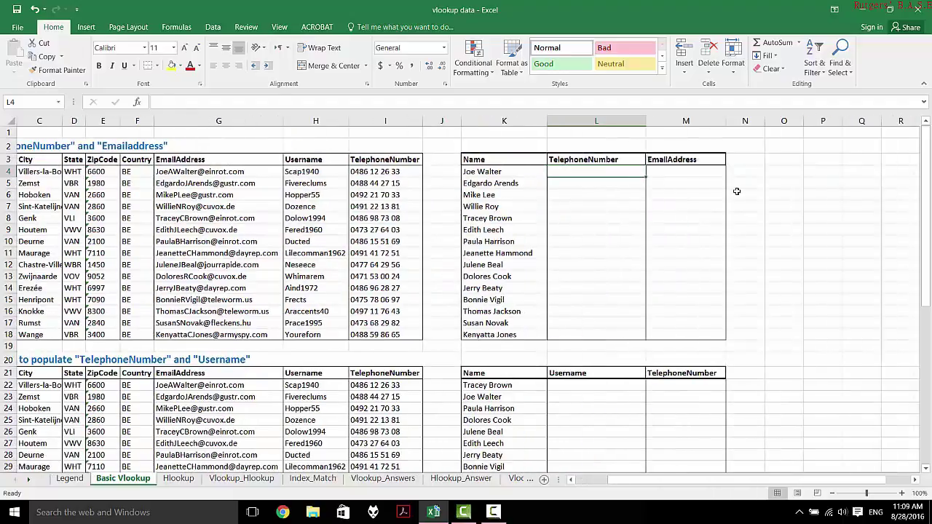
{"action": "left_click_drag", "start_coordinate": [526, 173], "coordinate": [697, 350]}
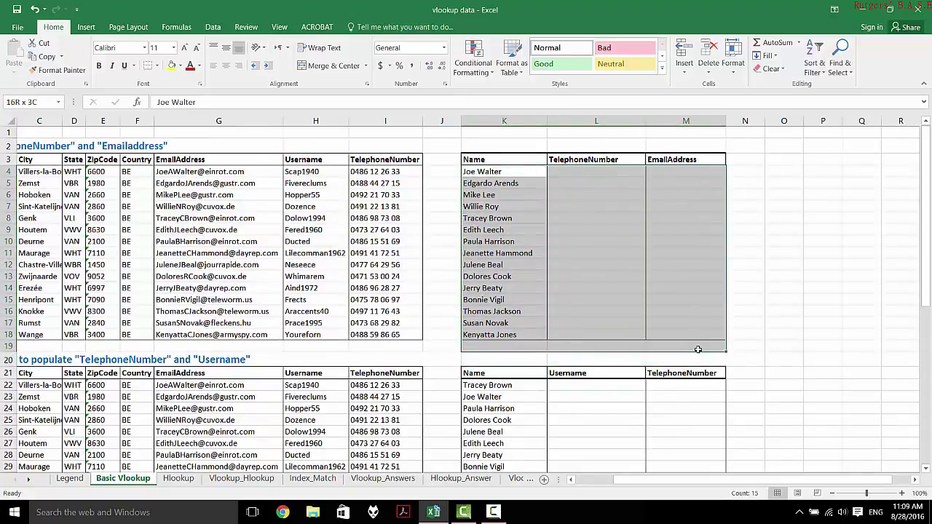
{"action": "left_click", "coordinate": [495, 172]}
{"action": "left_click", "coordinate": [583, 174]}
{"action": "left_click", "coordinate": [665, 174]}
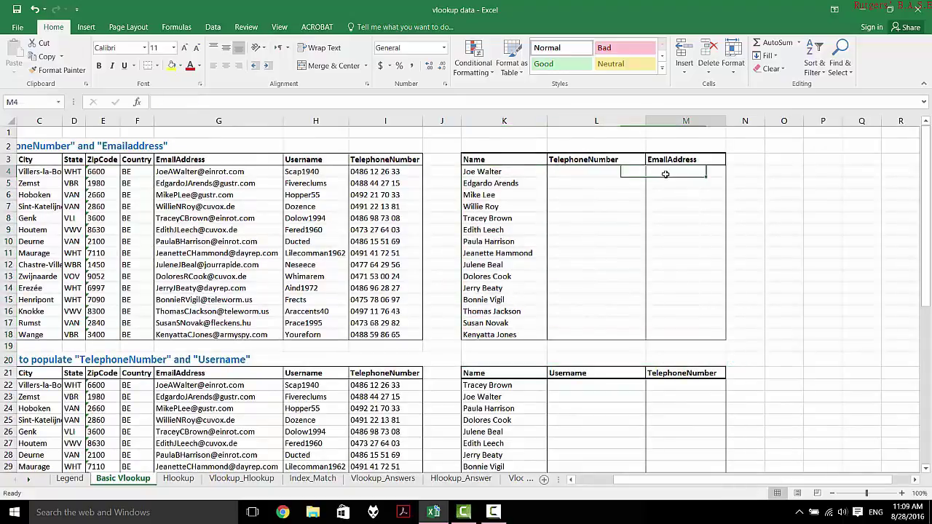
{"action": "left_click", "coordinate": [616, 178]}
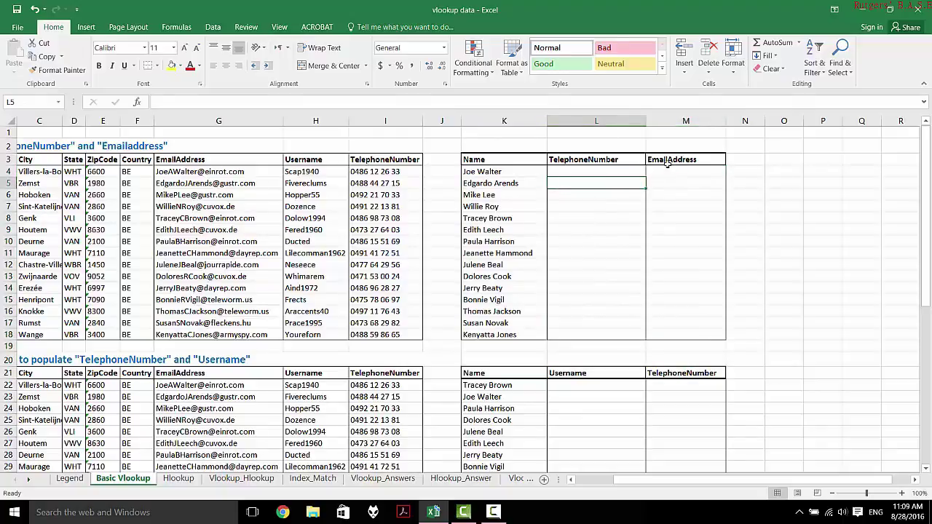
{"action": "left_click", "coordinate": [666, 164]}
{"action": "left_click", "coordinate": [617, 204]}
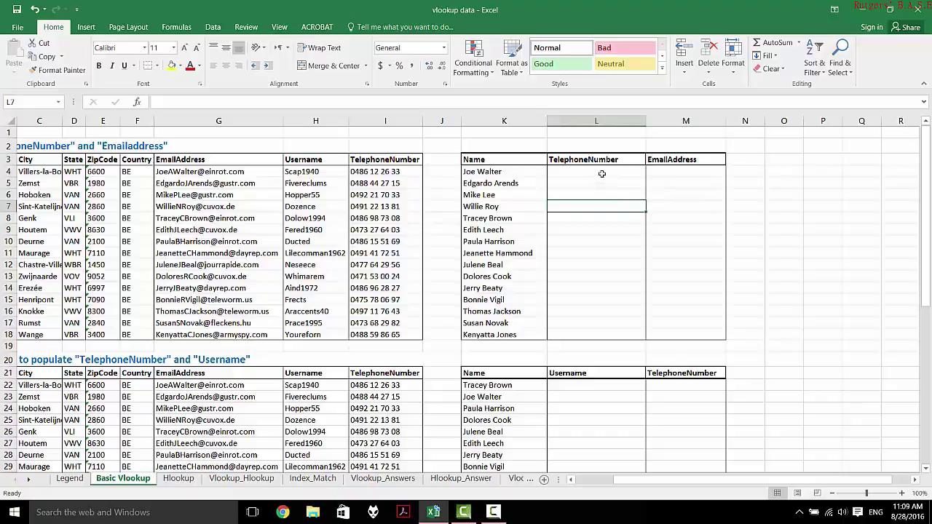
{"action": "left_click", "coordinate": [601, 173]}
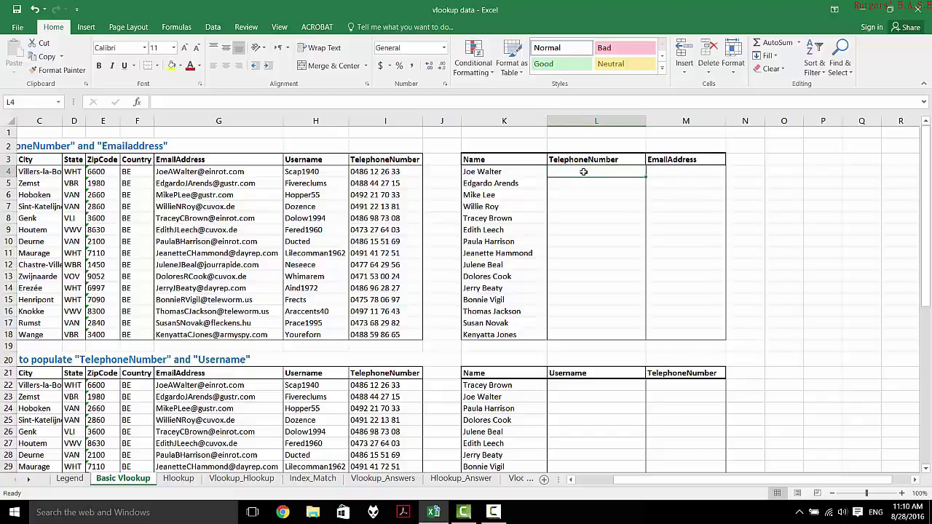
{"action": "left_click", "coordinate": [521, 173]}
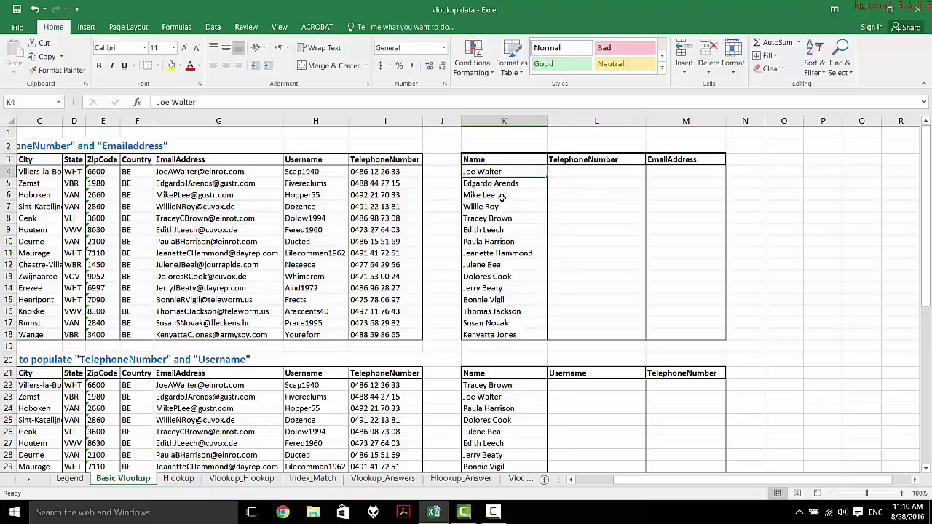
Begin a VLOOKUP formula in L4 under TelephoneNumber, using the name in K4 as the lookup value
{"action": "left_click", "coordinate": [556, 171]}
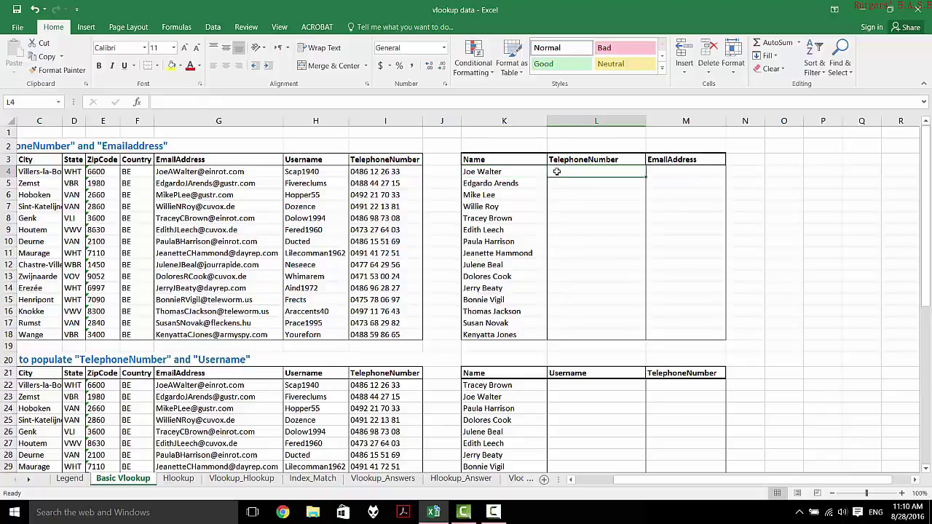
{"action": "type", "text": "=vl"}
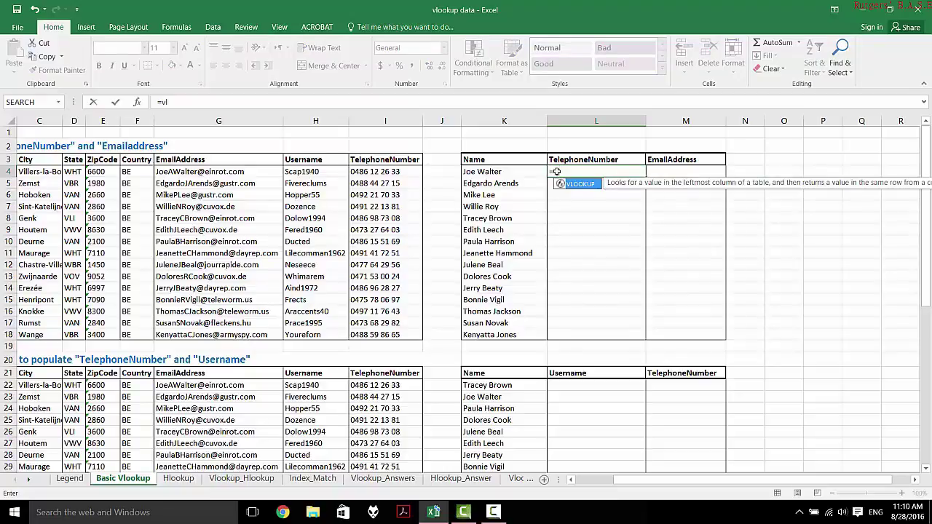
{"action": "double_click", "coordinate": [579, 184]}
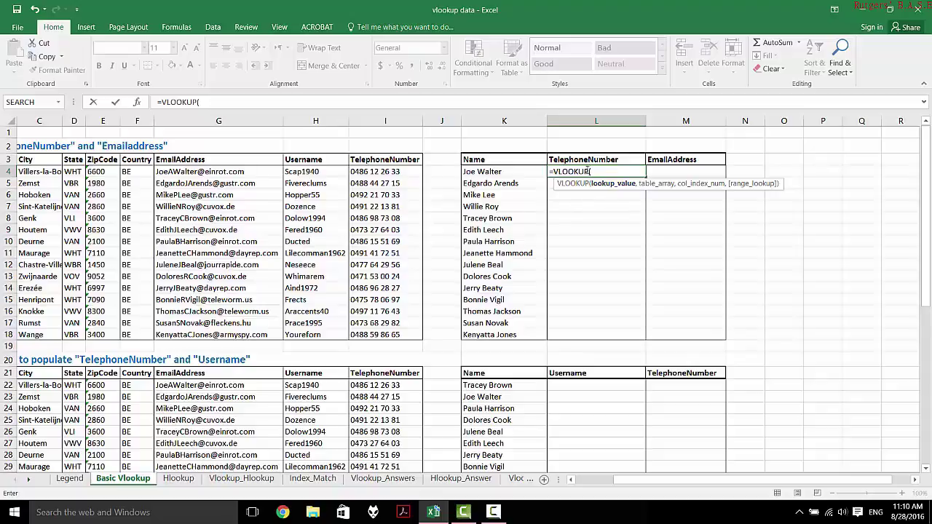
{"action": "scroll", "coordinate": [502, 199], "scroll_direction": "left", "scroll_amount": 2}
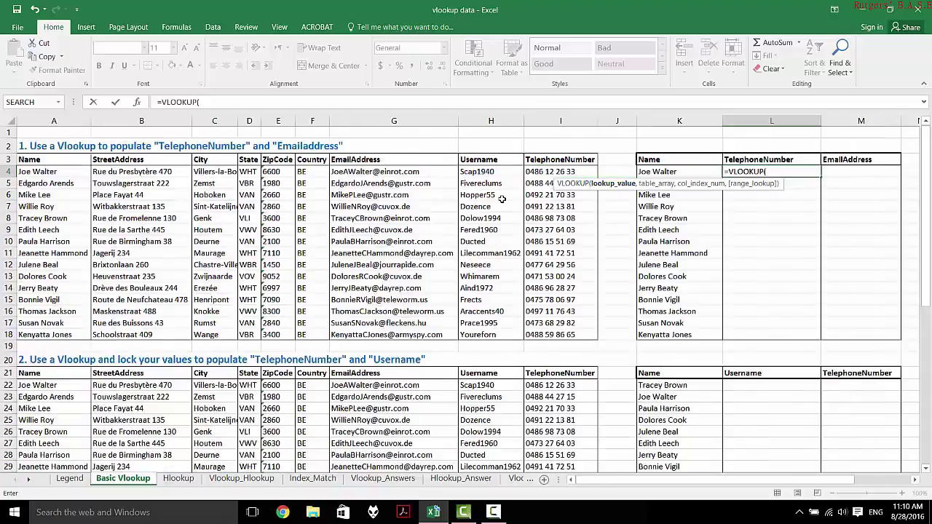
{"action": "left_click", "coordinate": [669, 172]}
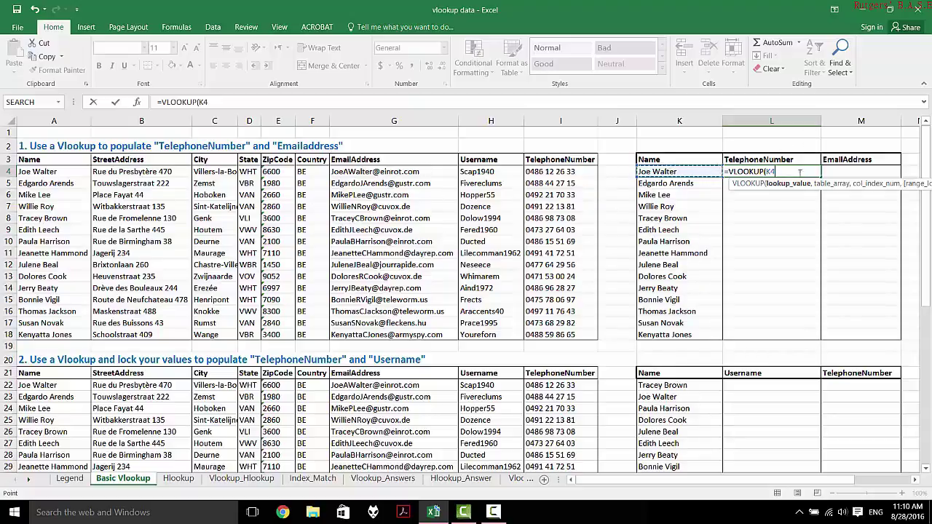
{"action": "key", "text": "BackSpace"}
{"action": "key", "text": "BackSpace"}
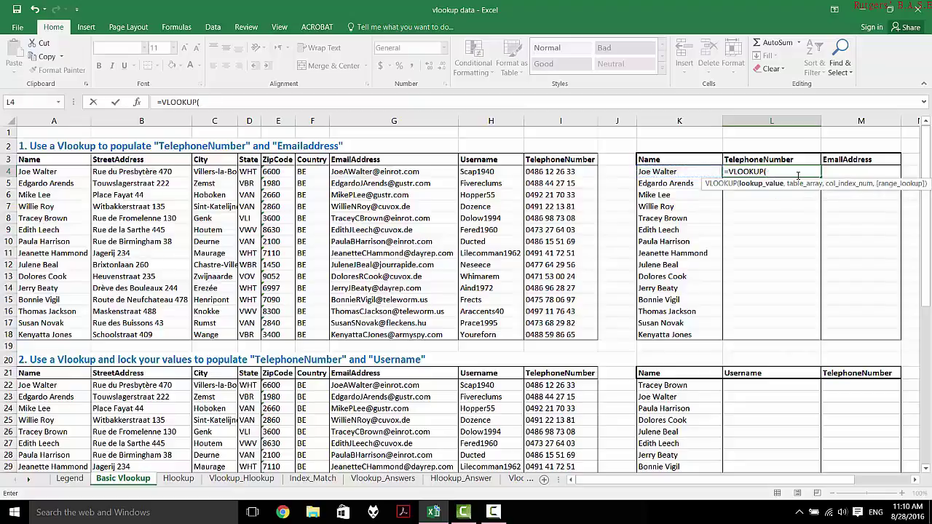
{"action": "left_click", "coordinate": [683, 172]}
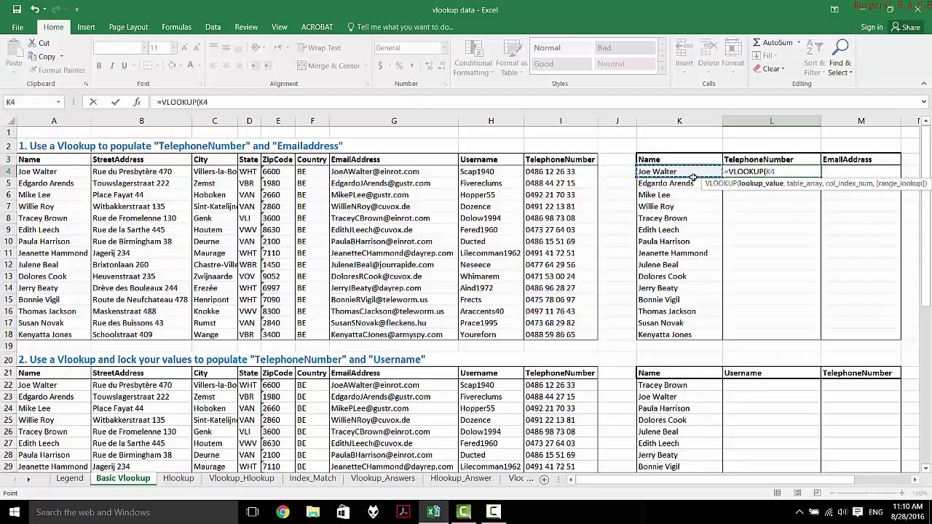
{"action": "type", "text": ","}
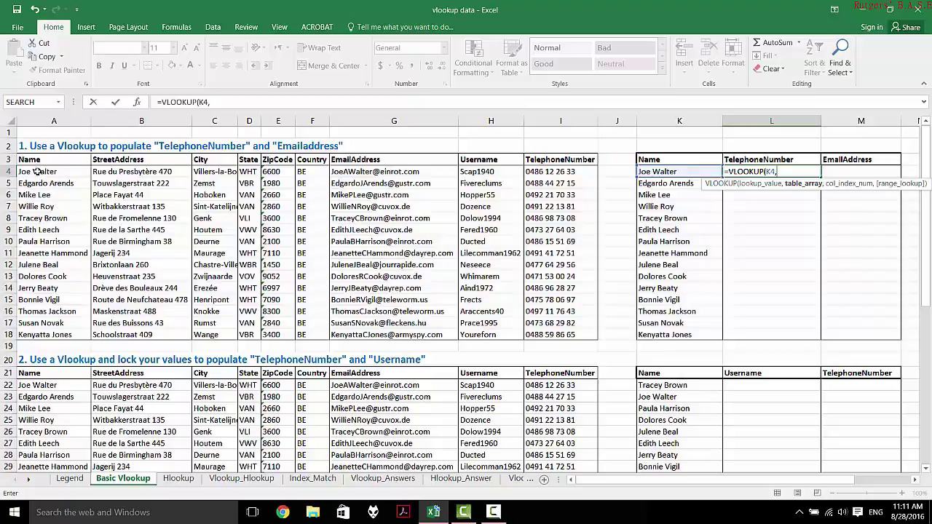
Add A4:I18 as the table array and 9 as the column index of the L4 formula
{"action": "left_click_drag", "start_coordinate": [36, 171], "coordinate": [548, 335]}
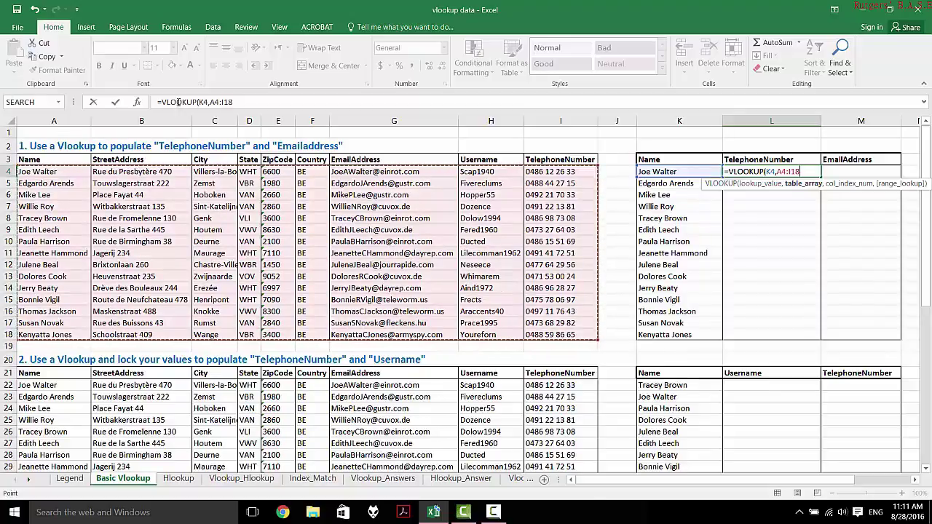
{"action": "type", "text": ","}
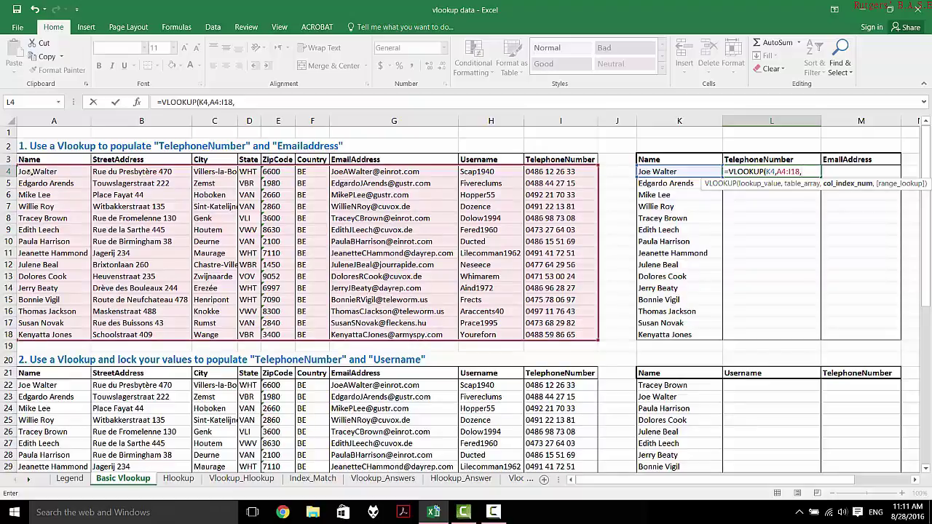
{"action": "left_click_drag", "start_coordinate": [33, 171], "coordinate": [287, 173]}
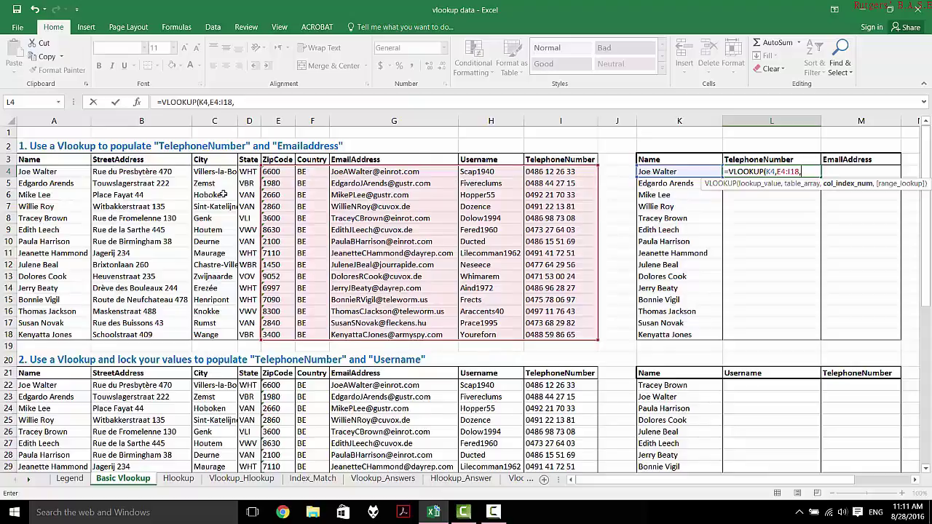
{"action": "left_click_drag", "start_coordinate": [261, 167], "coordinate": [32, 162]}
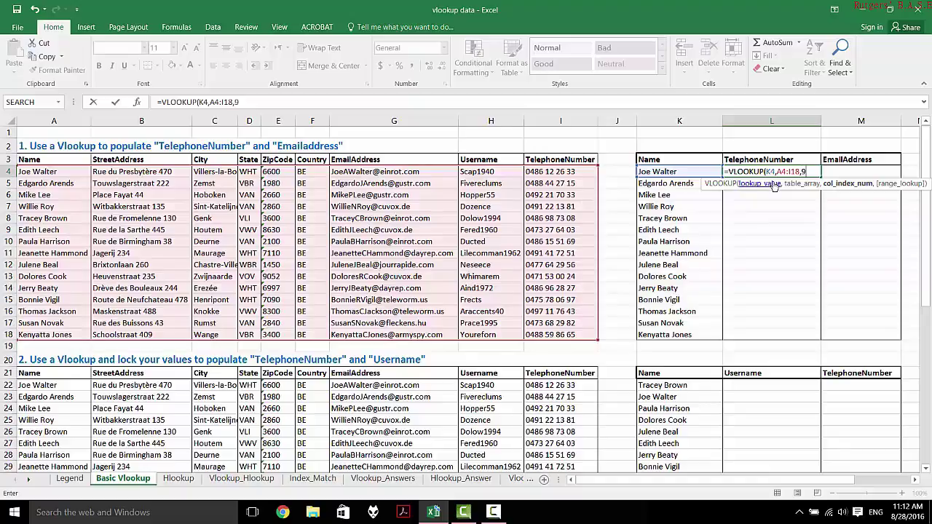
Complete the L4 formula with 0 for an exact match so it reads =VLOOKUP(K4,A4:I18,9,0)
{"action": "type", "text": ","}
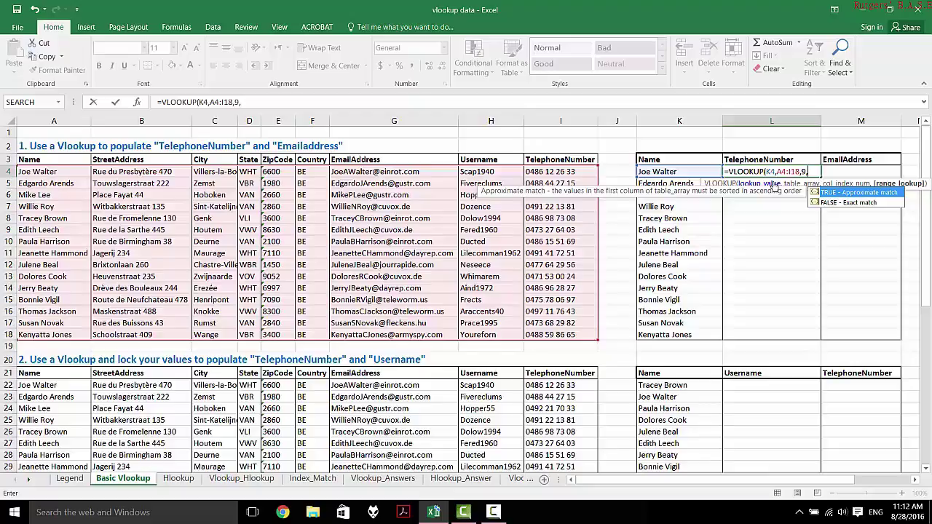
{"action": "key", "text": "Down"}
{"action": "type", "text": "0"}
{"action": "type", "text": ")"}
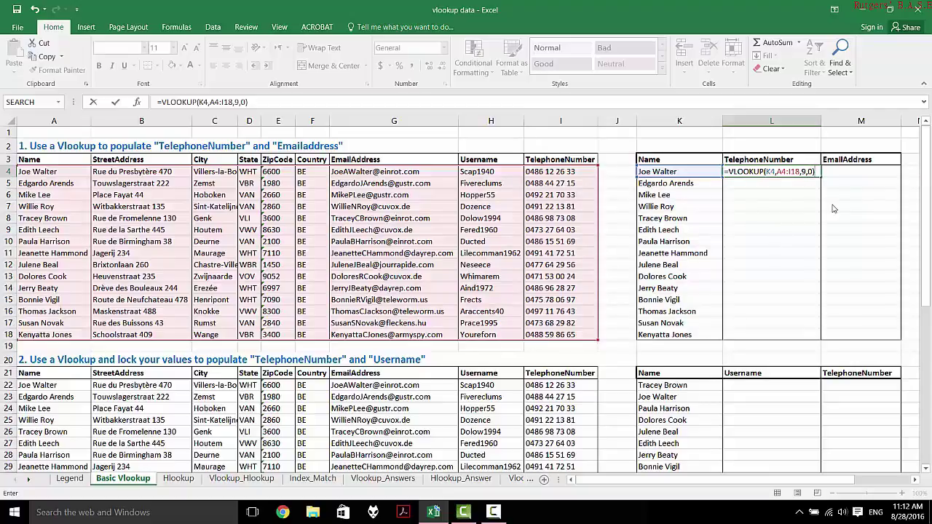
{"action": "key", "text": "Return"}
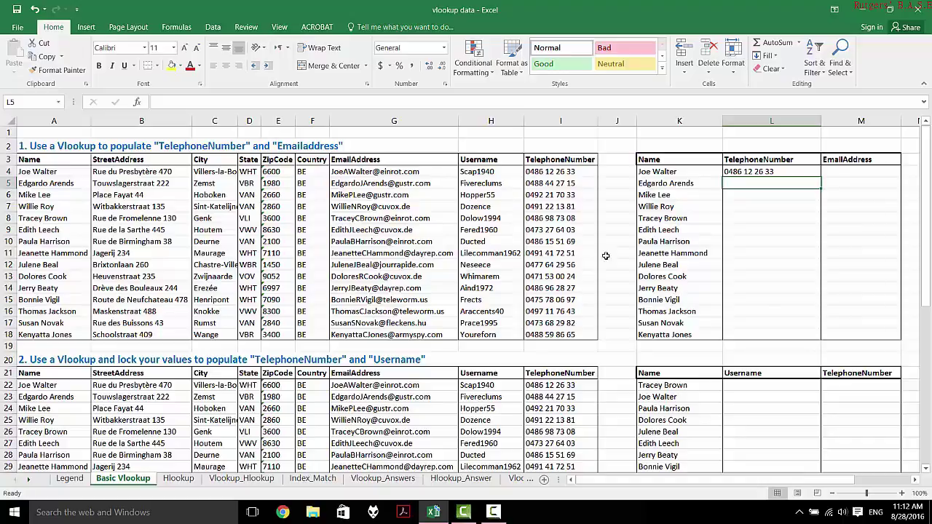
Fill the L4 formula down the TelephoneNumber column to L18 and check the copied formulas in L15 and L6
{"action": "left_click", "coordinate": [769, 170]}
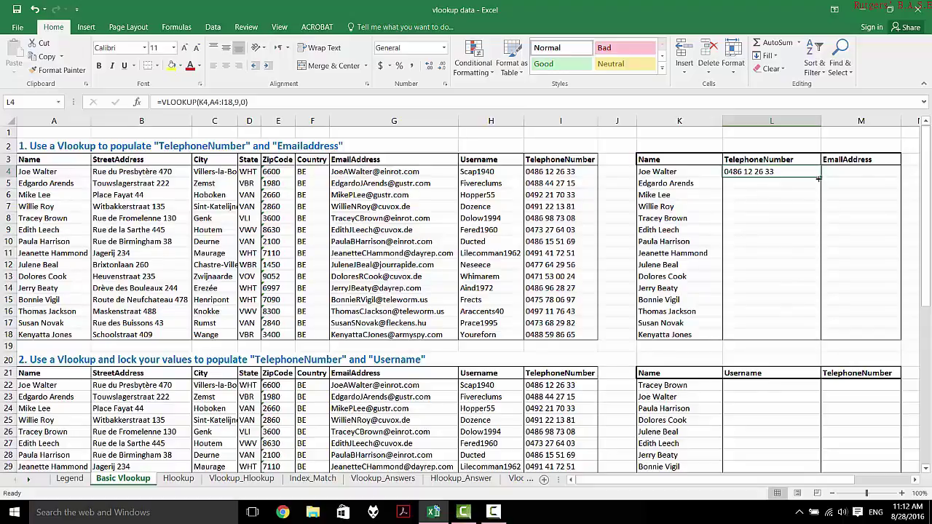
{"action": "left_click_drag", "start_coordinate": [822, 179], "coordinate": [825, 335]}
{"action": "left_click", "coordinate": [773, 300]}
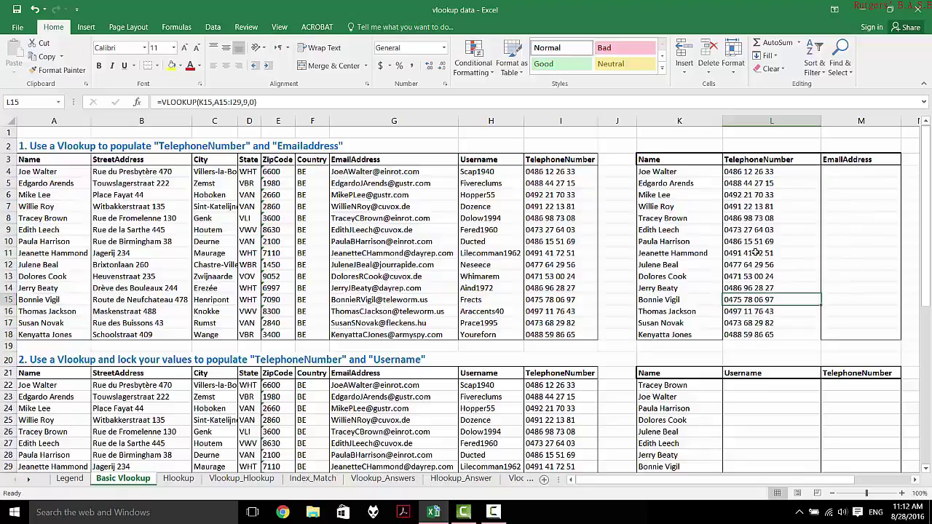
{"action": "left_click", "coordinate": [753, 191]}
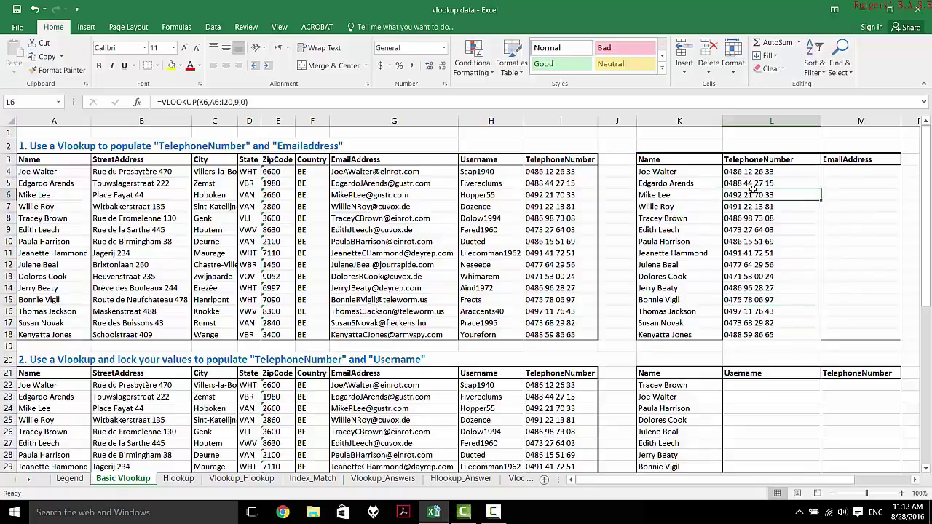
{"action": "scroll", "coordinate": [752, 191], "scroll_direction": "down", "scroll_amount": 2}
{"action": "scroll", "coordinate": [757, 185], "scroll_direction": "up", "scroll_amount": 2}
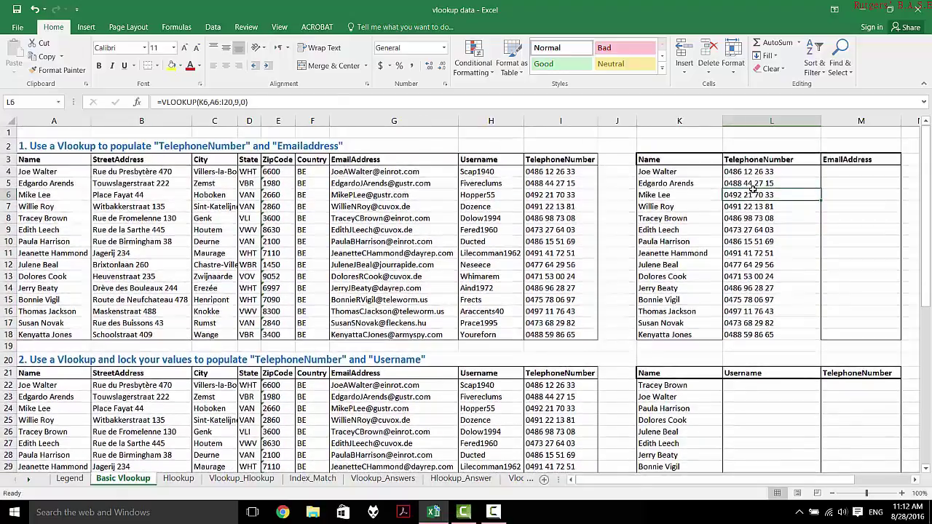
Enter =VLOOKUP(K4,A4:I18,7,FALSE) in M4 to look up the email address for the first name
{"action": "left_click", "coordinate": [853, 172]}
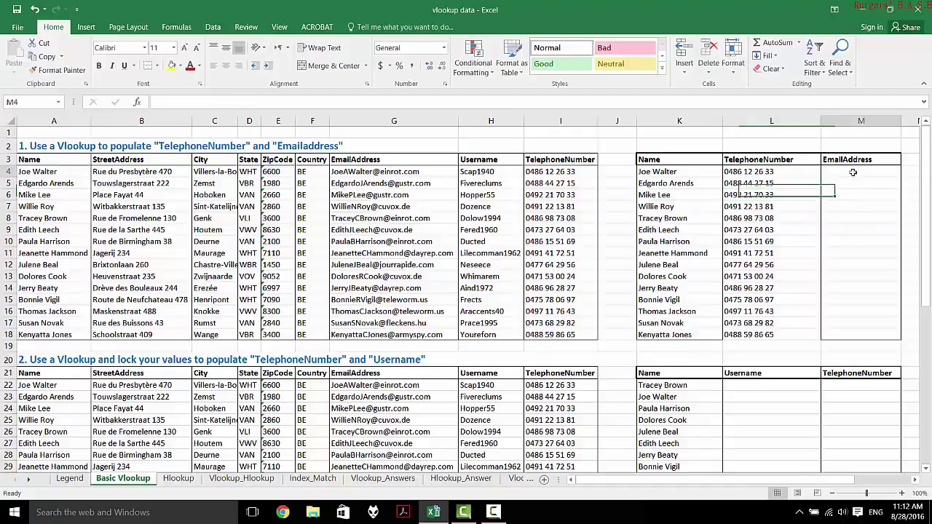
{"action": "double_click", "coordinate": [853, 173]}
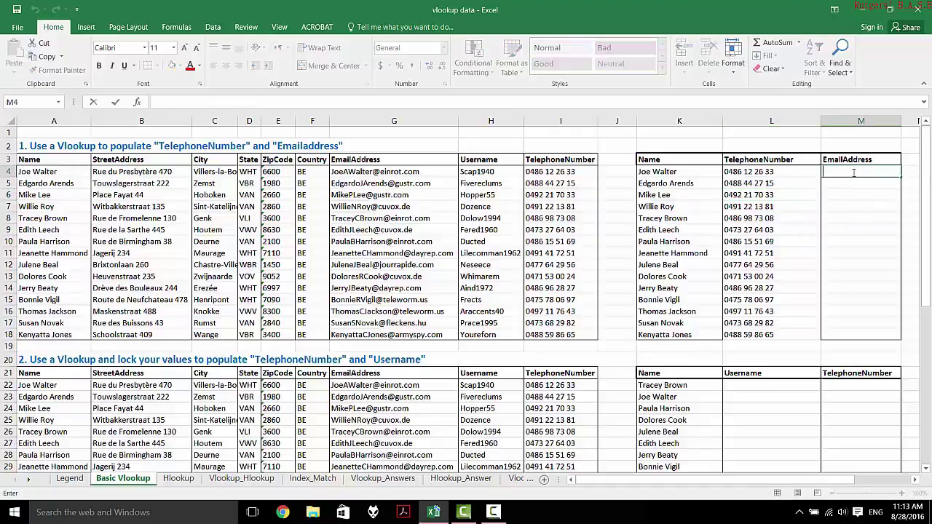
{"action": "type", "text": "=vlookup("}
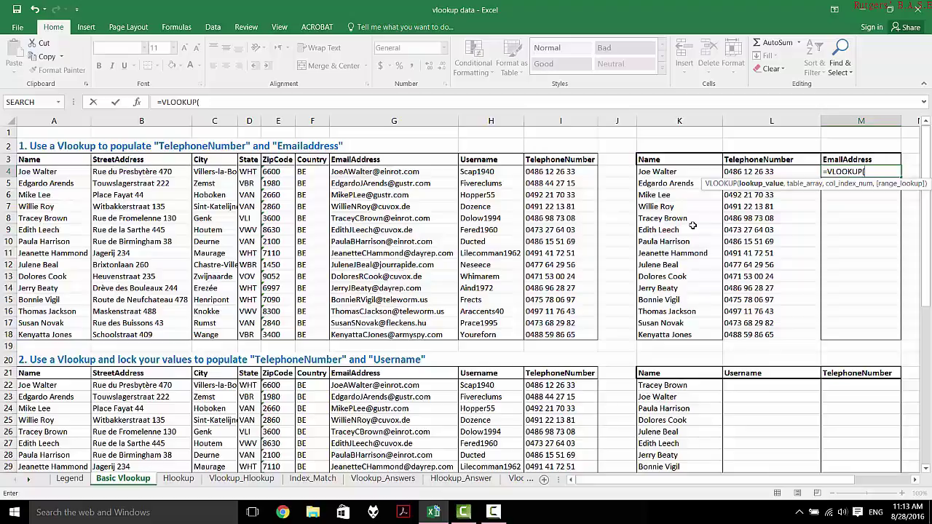
{"action": "left_click", "coordinate": [678, 172]}
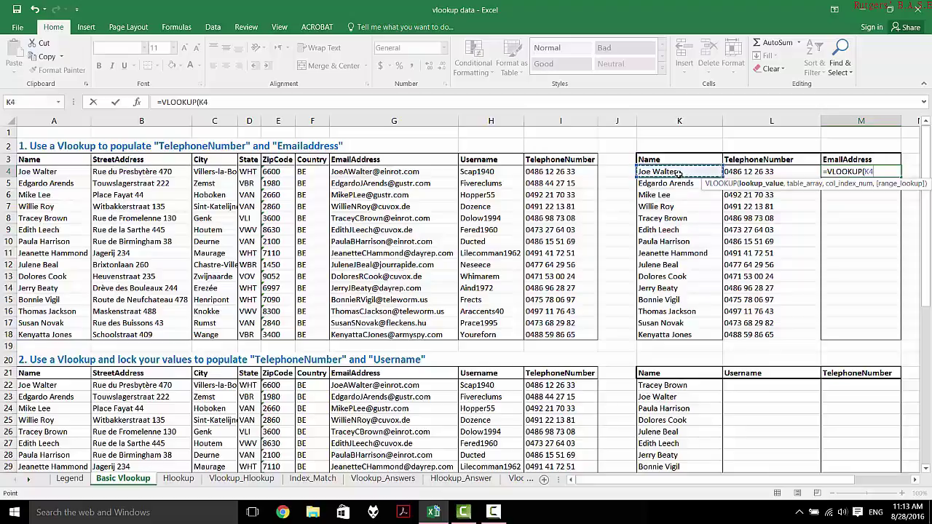
{"action": "type", "text": ","}
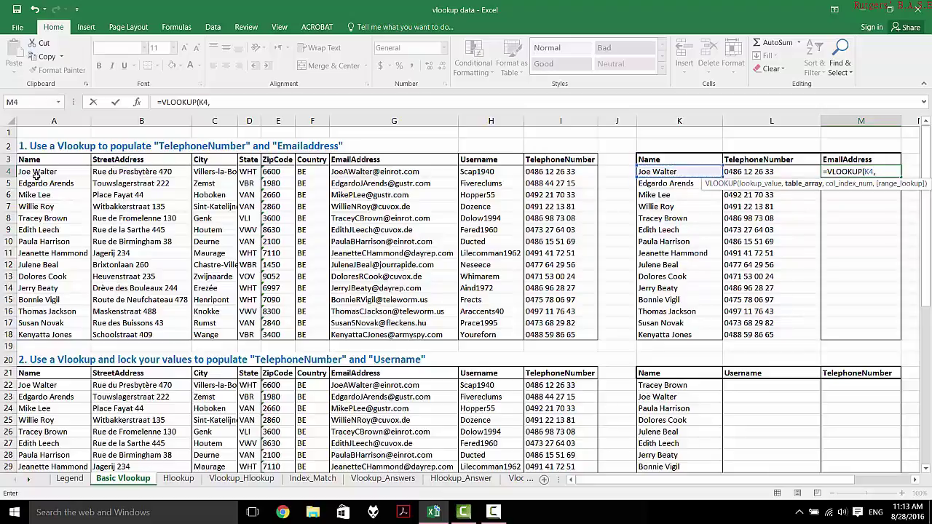
{"action": "left_click_drag", "start_coordinate": [36, 174], "coordinate": [575, 333]}
{"action": "type", "text": ","}
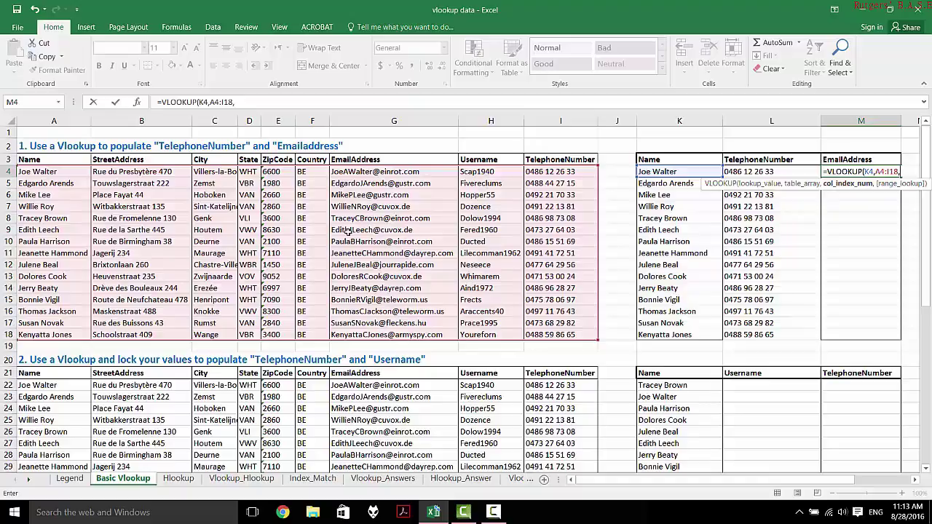
{"action": "type", "text": ","}
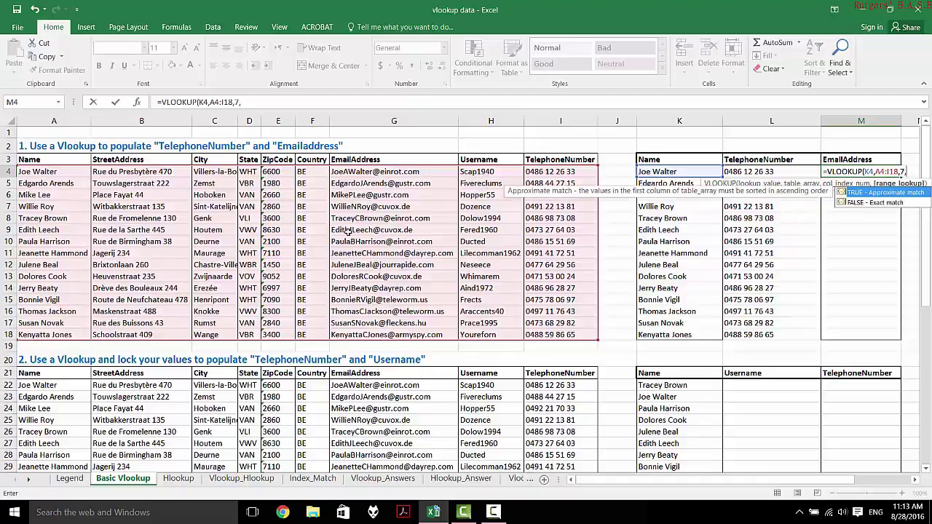
{"action": "double_click", "coordinate": [868, 203]}
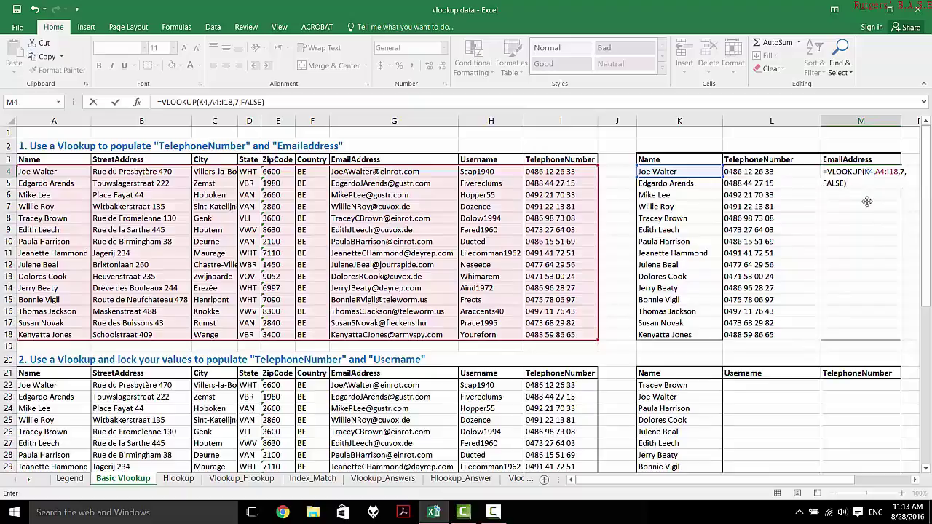
{"action": "key", "text": "ctrl+Return"}
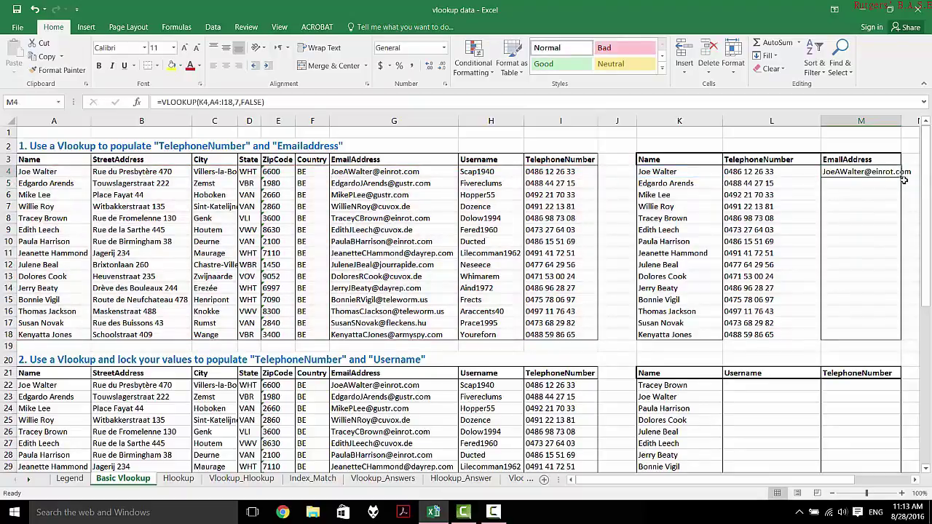
Fill the M4 email lookup formula down the EmailAddress column to M18
{"action": "left_click_drag", "start_coordinate": [903, 179], "coordinate": [878, 349]}
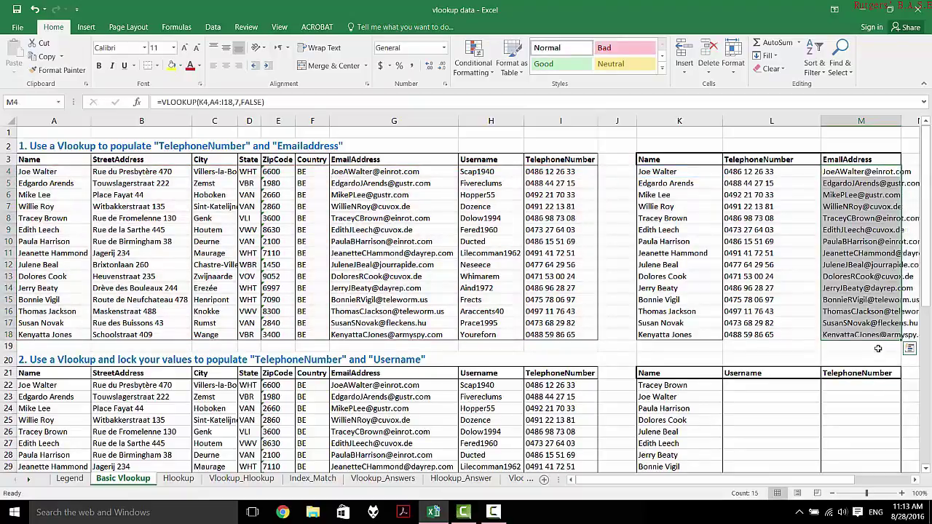
{"action": "left_click", "coordinate": [773, 353]}
Look over the second and third lookup exercises and the empty cells beside their tables
{"action": "scroll", "coordinate": [773, 352], "scroll_direction": "down", "scroll_amount": 10}
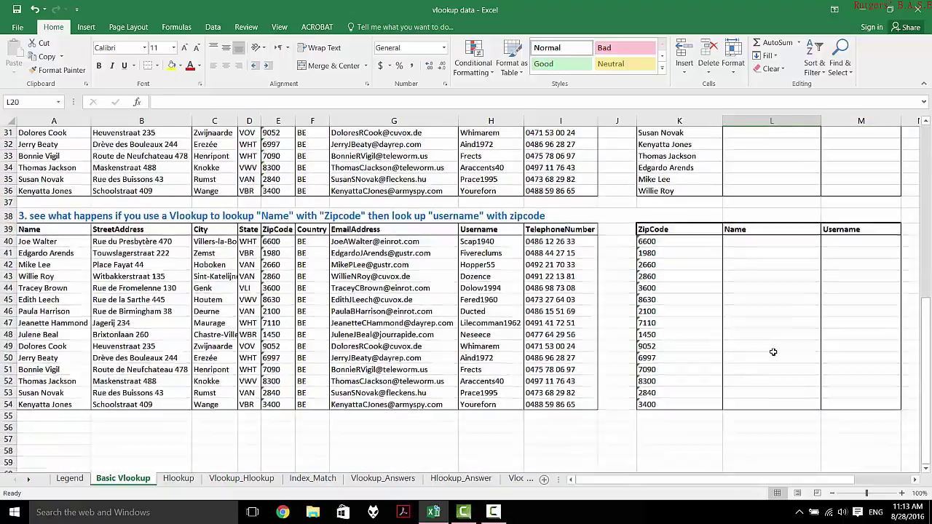
{"action": "scroll", "coordinate": [774, 352], "scroll_direction": "up", "scroll_amount": 5}
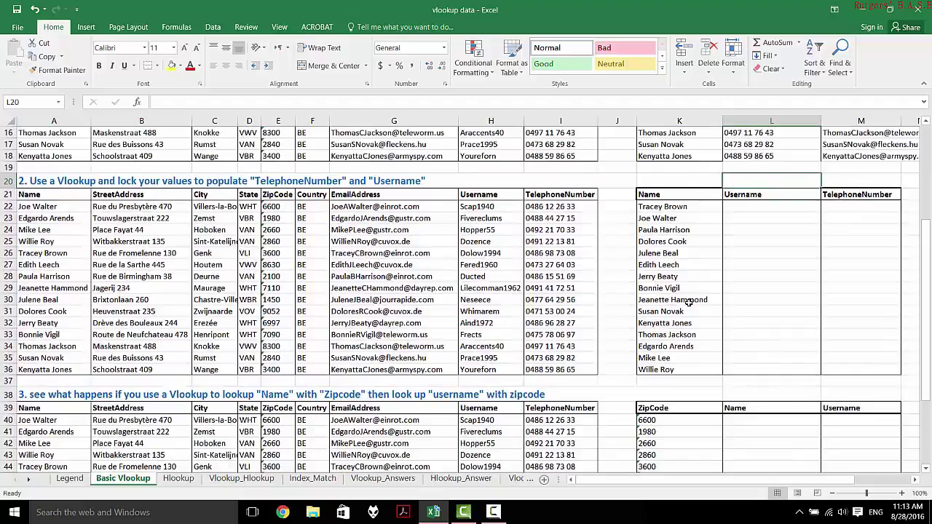
{"action": "left_click", "coordinate": [752, 206]}
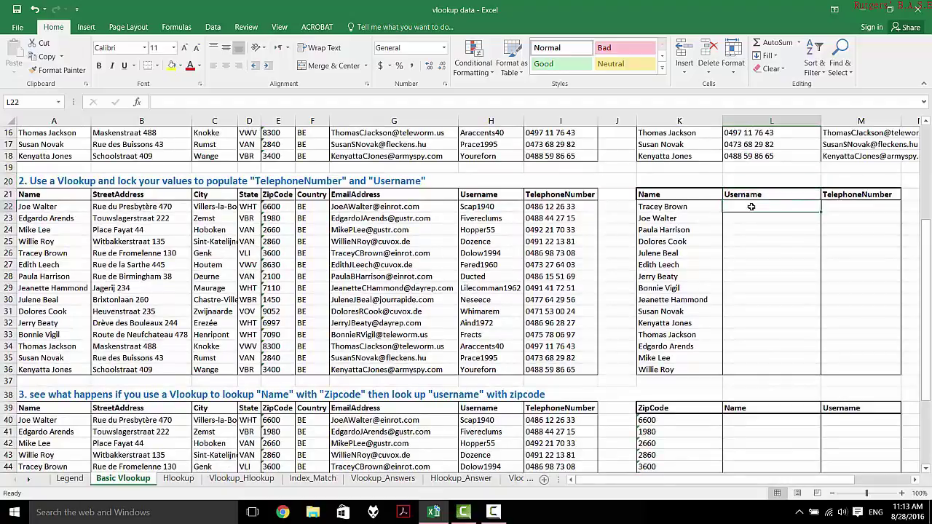
{"action": "scroll", "coordinate": [673, 208], "scroll_direction": "up", "scroll_amount": 5}
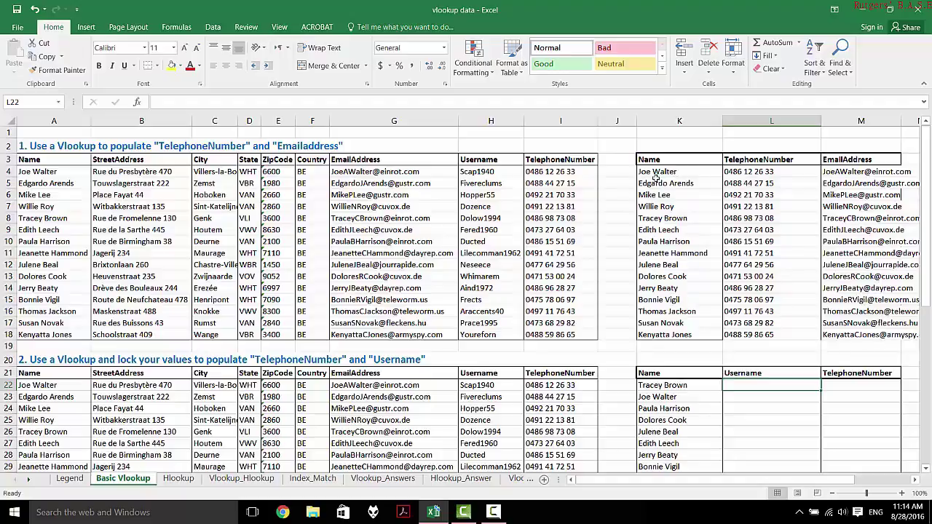
{"action": "left_click", "coordinate": [626, 182]}
{"action": "scroll", "coordinate": [626, 179], "scroll_direction": "right", "scroll_amount": 2}
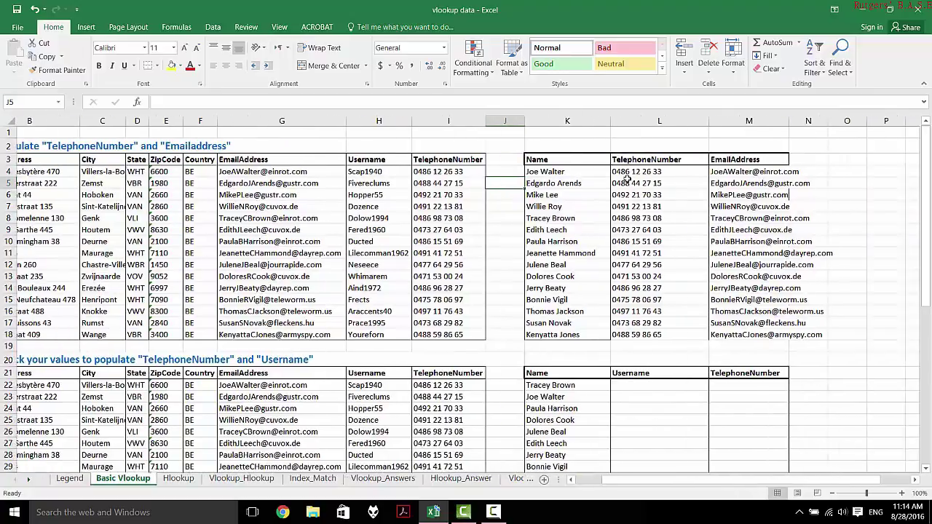
{"action": "scroll", "coordinate": [626, 178], "scroll_direction": "right", "scroll_amount": 5}
{"action": "scroll", "coordinate": [626, 178], "scroll_direction": "down", "scroll_amount": 8}
{"action": "scroll", "coordinate": [627, 179], "scroll_direction": "right", "scroll_amount": 3}
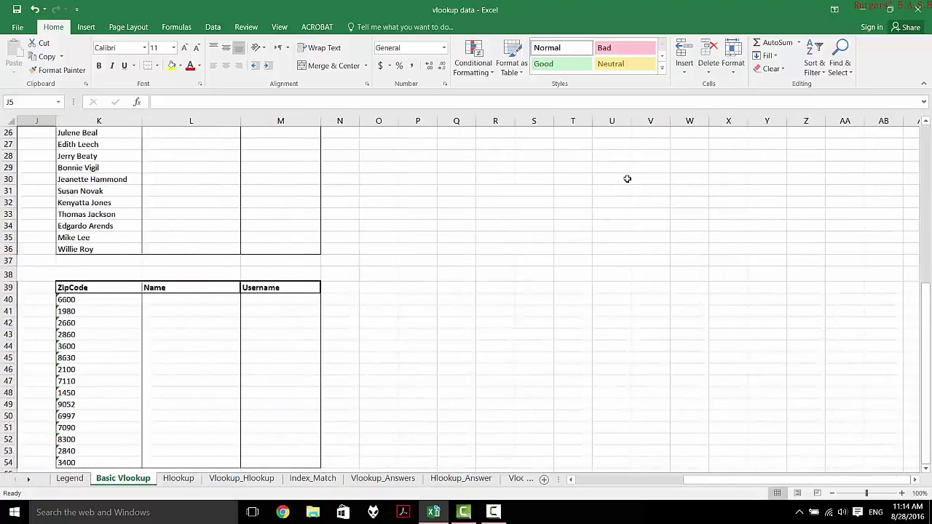
{"action": "scroll", "coordinate": [627, 179], "scroll_direction": "up", "scroll_amount": 8}
{"action": "scroll", "coordinate": [625, 177], "scroll_direction": "down", "scroll_amount": 3}
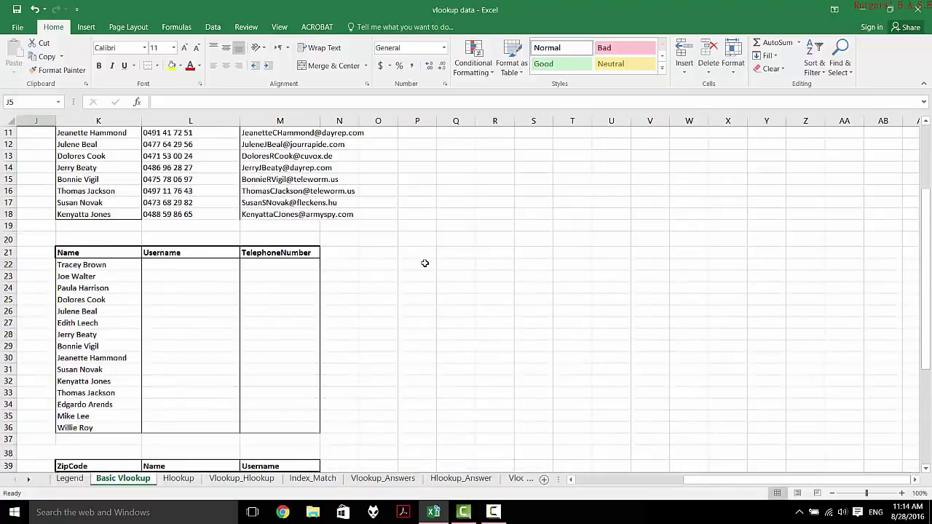
Enter the numbers 1 to 5 down cells P22:P26 as sample data beside the second exercise
{"action": "left_click", "coordinate": [425, 263]}
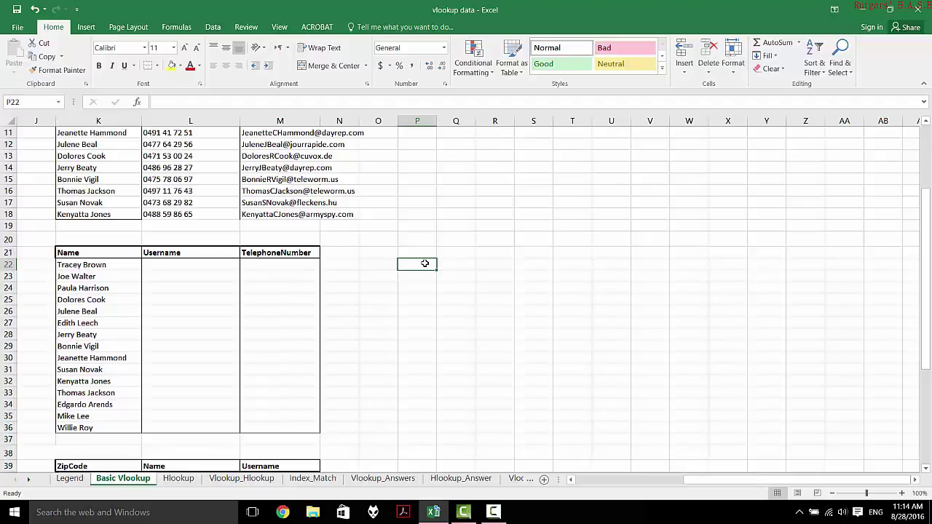
{"action": "type", "text": "="}
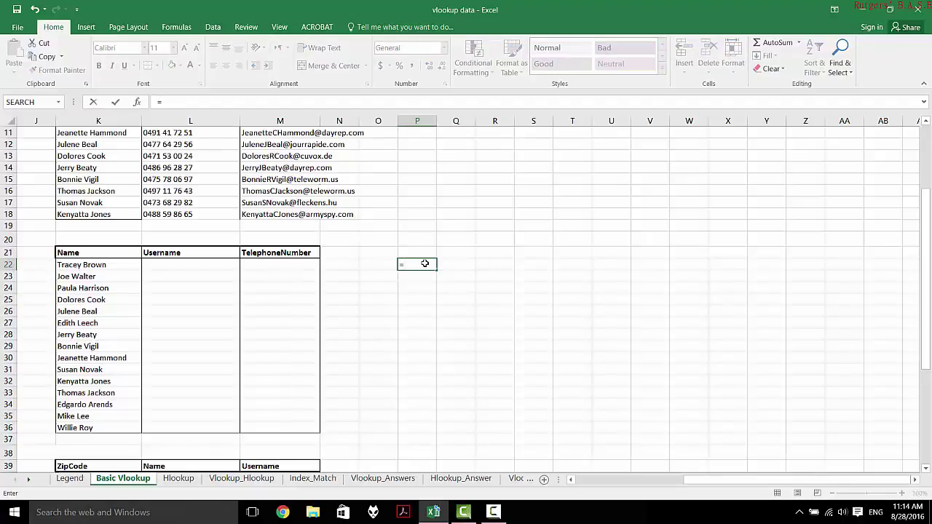
{"action": "key", "text": "BackSpace"}
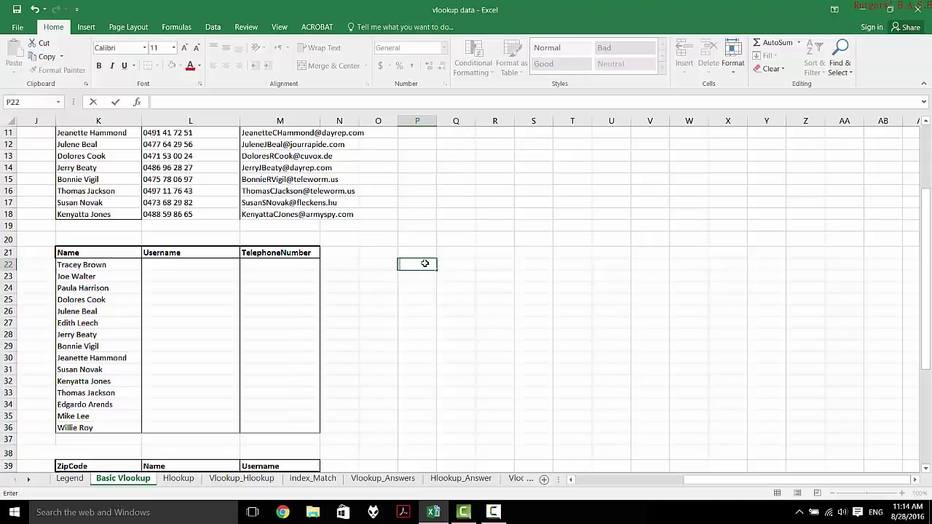
{"action": "type", "text": "1"}
{"action": "key", "text": "Return"}
{"action": "type", "text": "2"}
{"action": "key", "text": "Return"}
{"action": "type", "text": "3"}
{"action": "key", "text": "Return"}
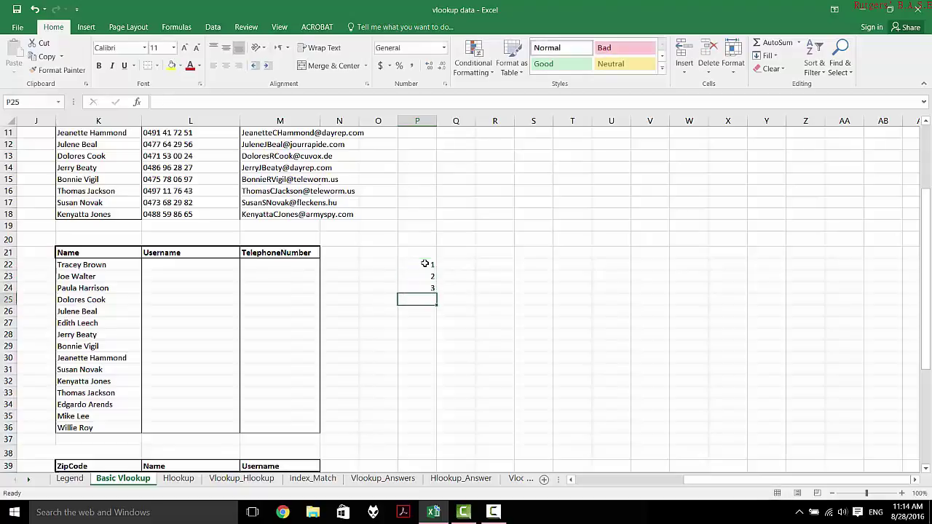
{"action": "type", "text": "4"}
{"action": "key", "text": "Return"}
{"action": "type", "text": "5"}
{"action": "key", "text": "Return"}
Enter the numbers 1 to 5 down cells Q22:Q26, next to the first sample column
{"action": "key", "text": "Right"}
{"action": "key", "text": "Up"}
{"action": "key", "text": "Up"}
{"action": "key", "text": "Up"}
{"action": "key", "text": "Up"}
{"action": "key", "text": "Up"}
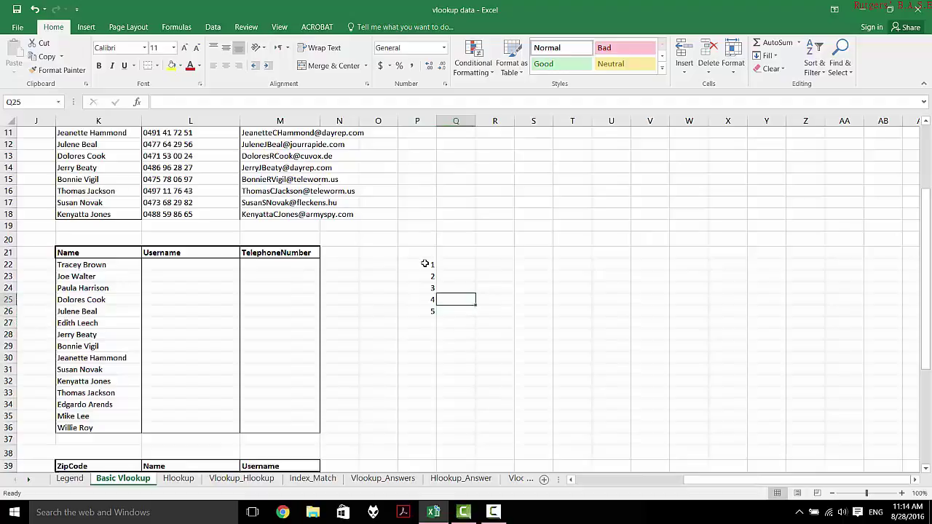
{"action": "key", "text": "Down"}
{"action": "type", "text": "1"}
{"action": "key", "text": "Up"}
{"action": "key", "text": "Down"}
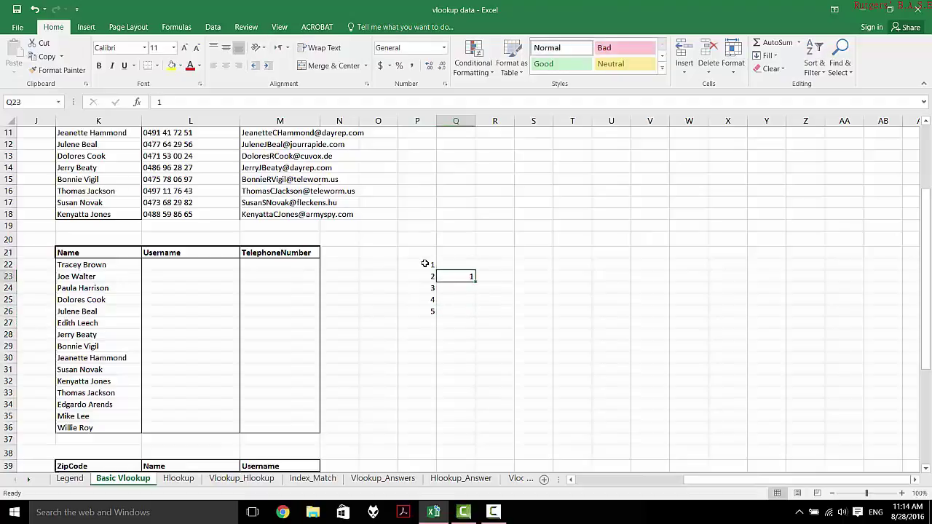
{"action": "type", "text": "1"}
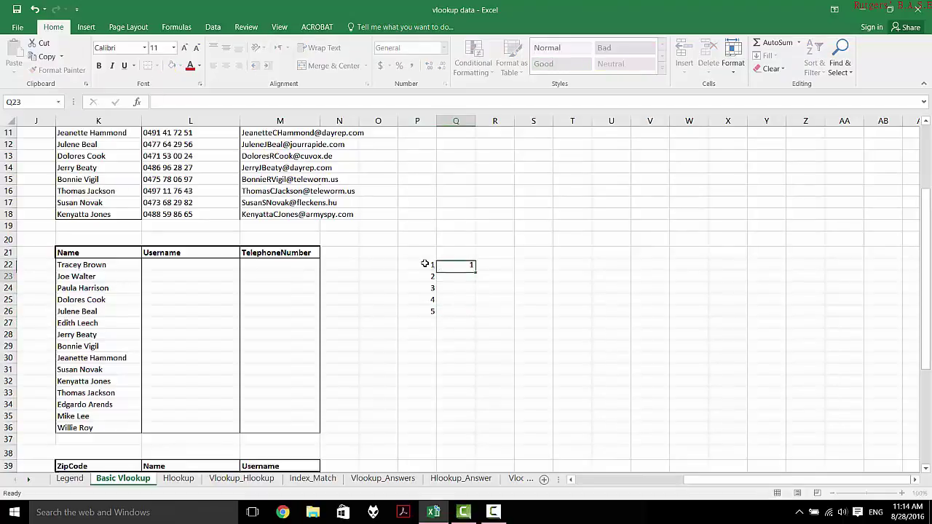
{"action": "key", "text": "Return"}
{"action": "type", "text": "2"}
{"action": "key", "text": "Return"}
{"action": "type", "text": "3"}
{"action": "key", "text": "Return"}
{"action": "type", "text": "4"}
{"action": "key", "text": "Return"}
{"action": "type", "text": "5"}
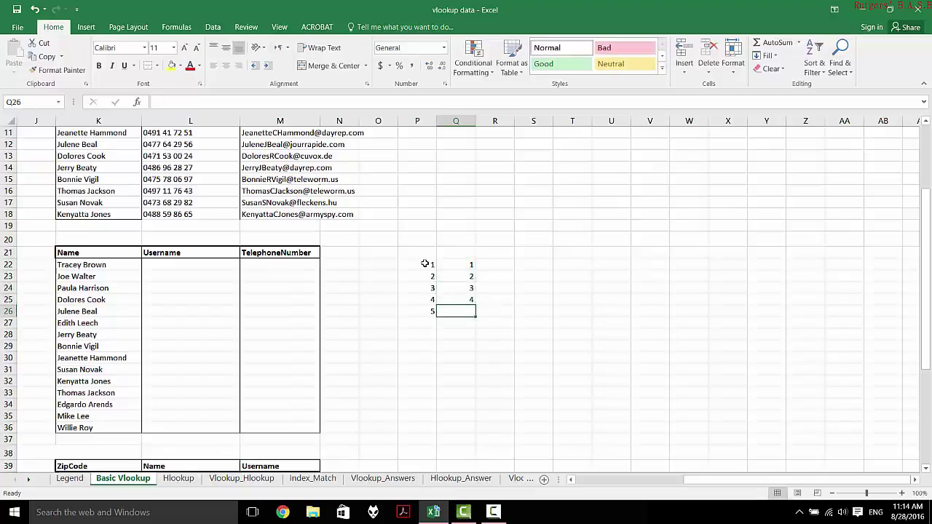
{"action": "key", "text": "Return"}
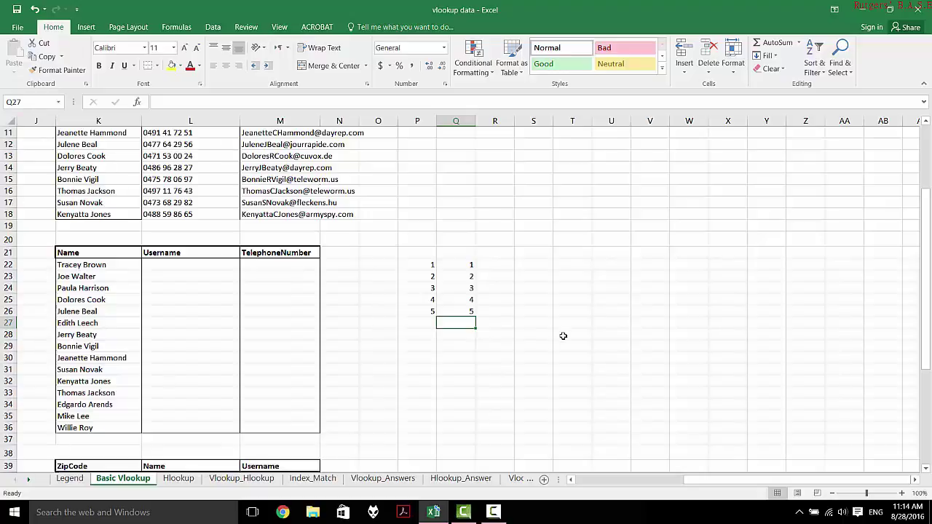
Enter =SUM(P22:Q26) in R27 to total both sample columns
{"action": "left_click", "coordinate": [495, 326]}
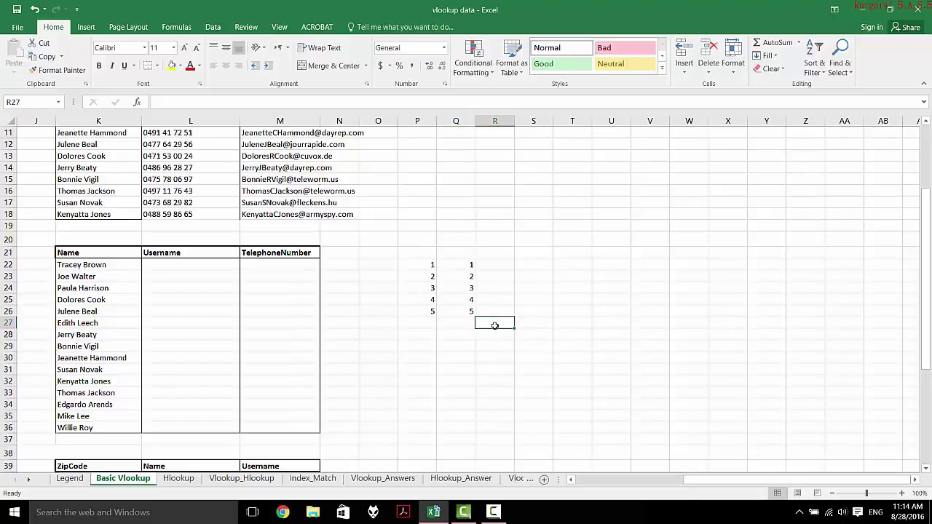
{"action": "type", "text": "=sum"}
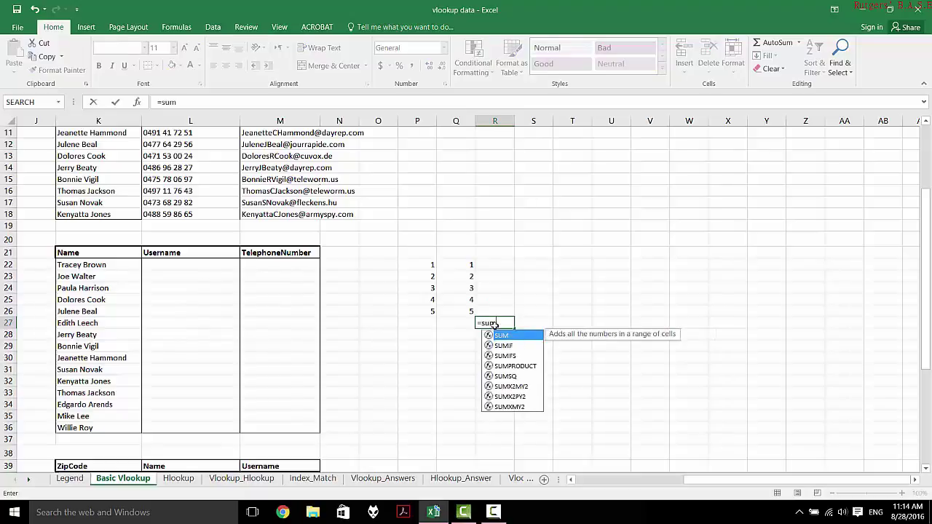
{"action": "key", "text": "Tab"}
{"action": "left_click_drag", "start_coordinate": [431, 266], "coordinate": [464, 315]}
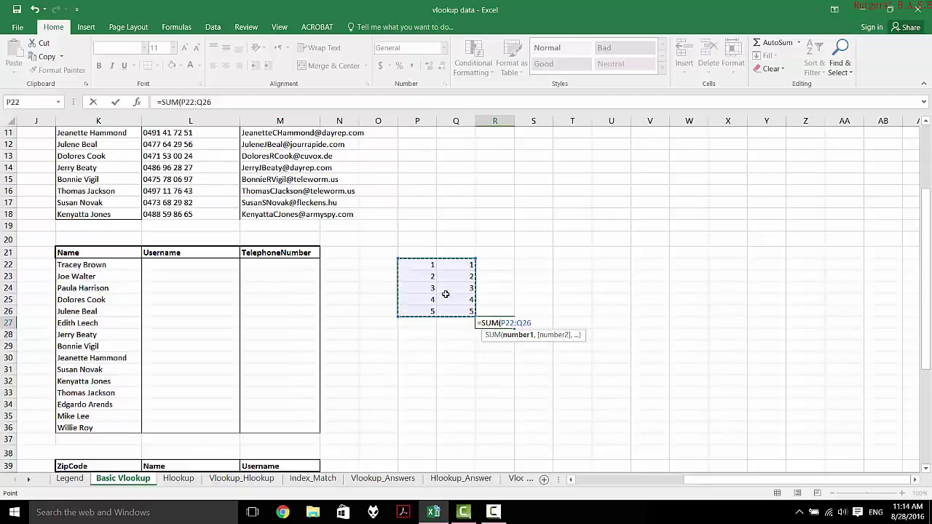
{"action": "type", "text": ")"}
{"action": "key", "text": "Return"}
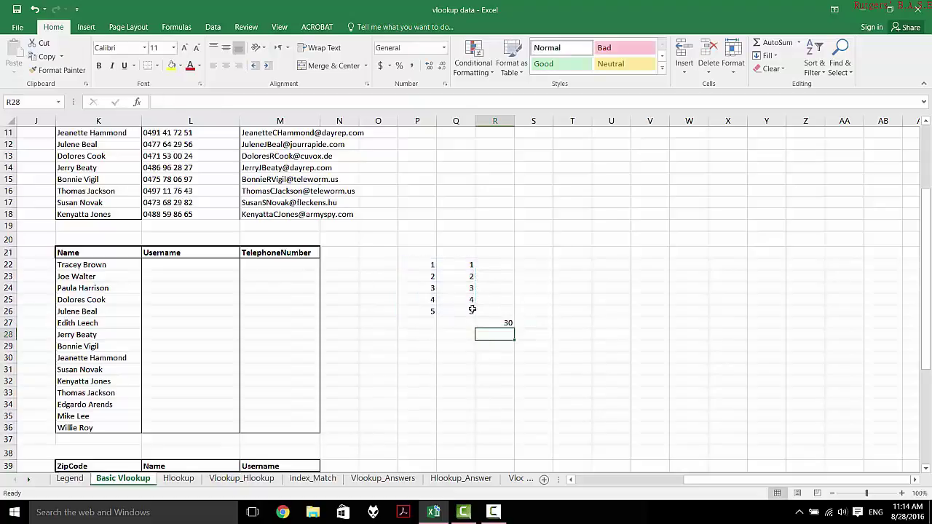
Copy the R27 sum formula across to S27 and check which range the copy references
{"action": "left_click", "coordinate": [496, 322]}
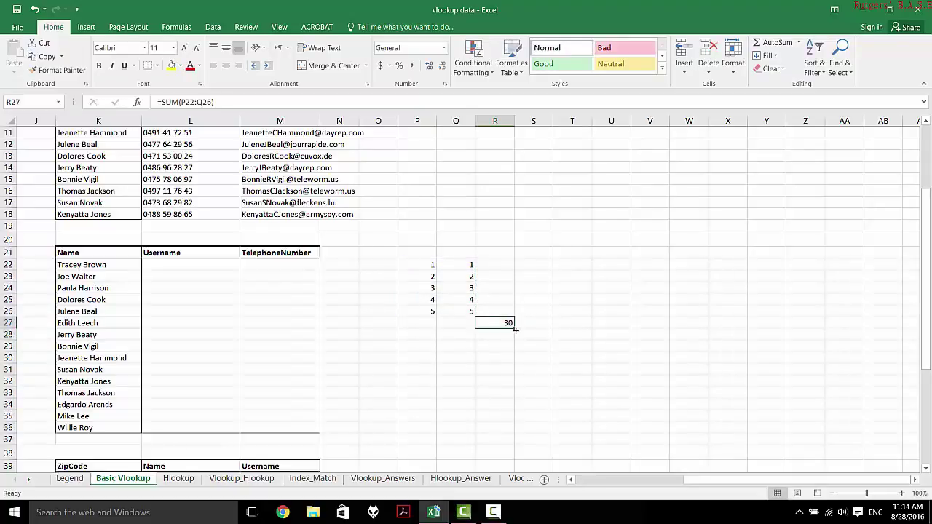
{"action": "left_click_drag", "start_coordinate": [514, 330], "coordinate": [550, 330]}
{"action": "double_click", "coordinate": [546, 326]}
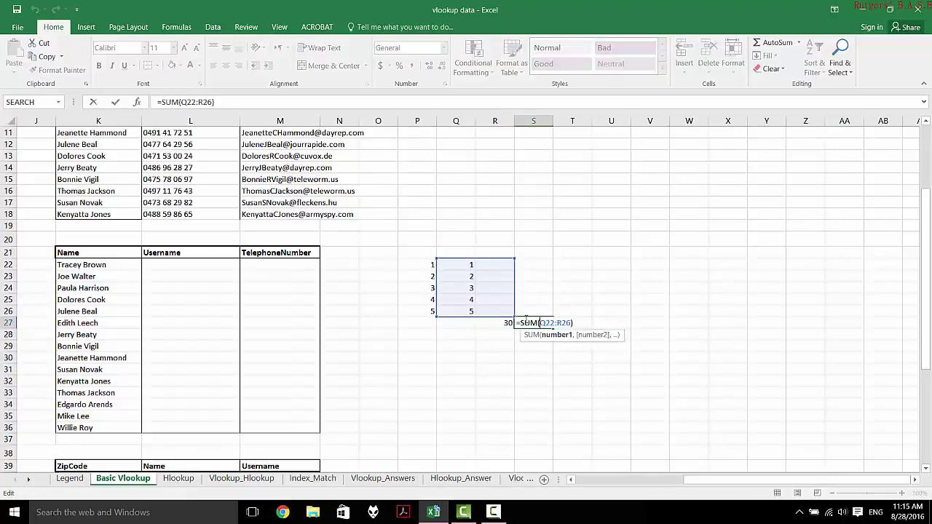
{"action": "key", "text": "Escape"}
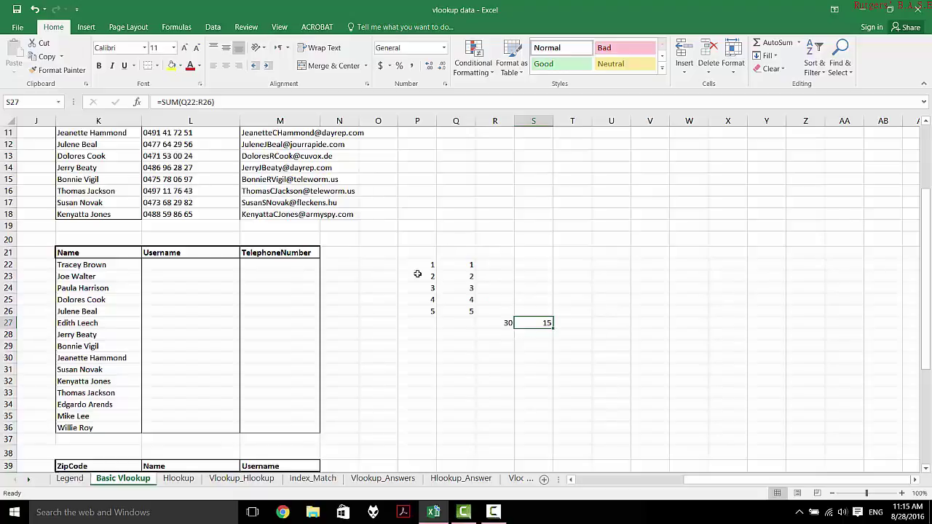
{"action": "double_click", "coordinate": [545, 322]}
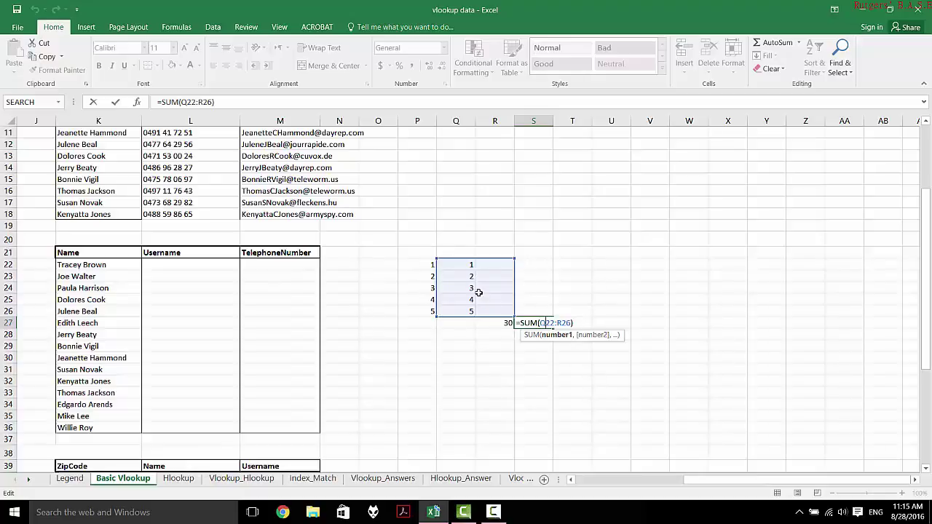
{"action": "key", "text": "Escape"}
Fill the R27 sum formula down to R28 and check which range the copy references
{"action": "left_click", "coordinate": [507, 323]}
{"action": "left_click_drag", "start_coordinate": [507, 324], "coordinate": [513, 328]}
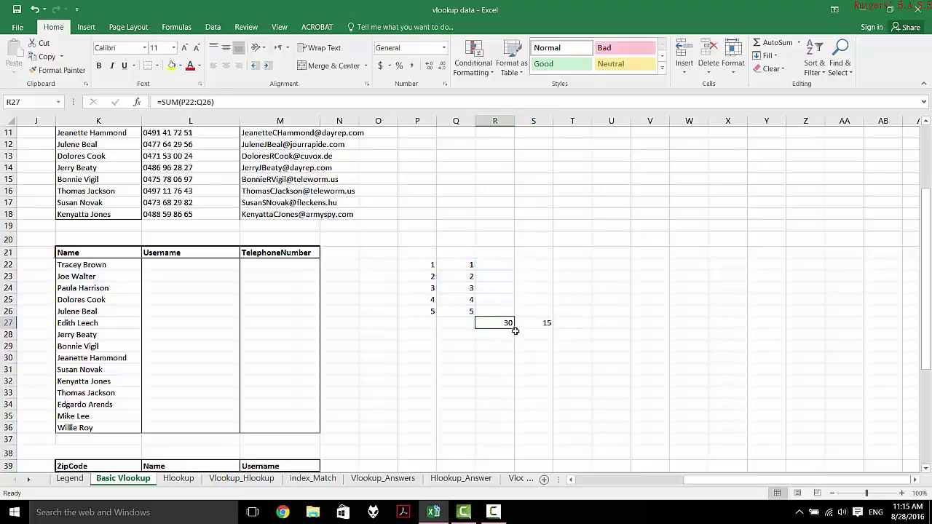
{"action": "left_click_drag", "start_coordinate": [513, 327], "coordinate": [513, 339]}
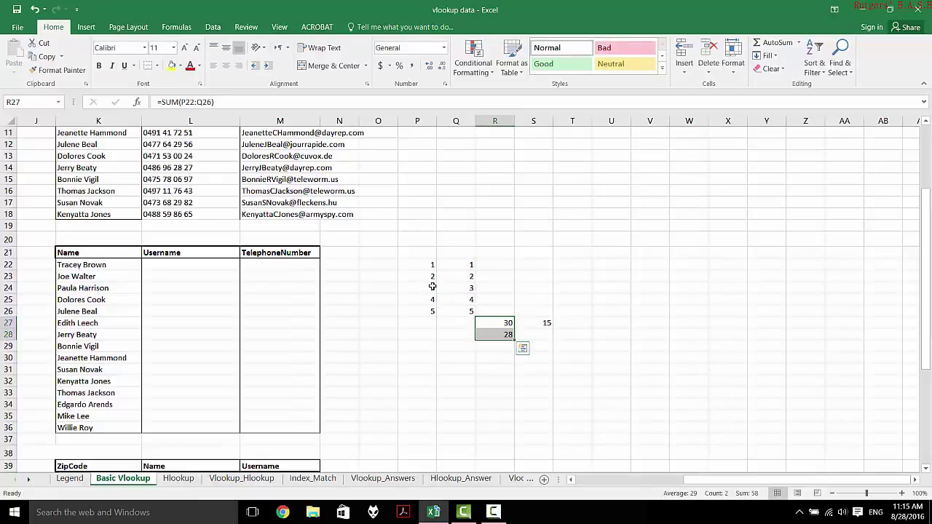
{"action": "double_click", "coordinate": [492, 334]}
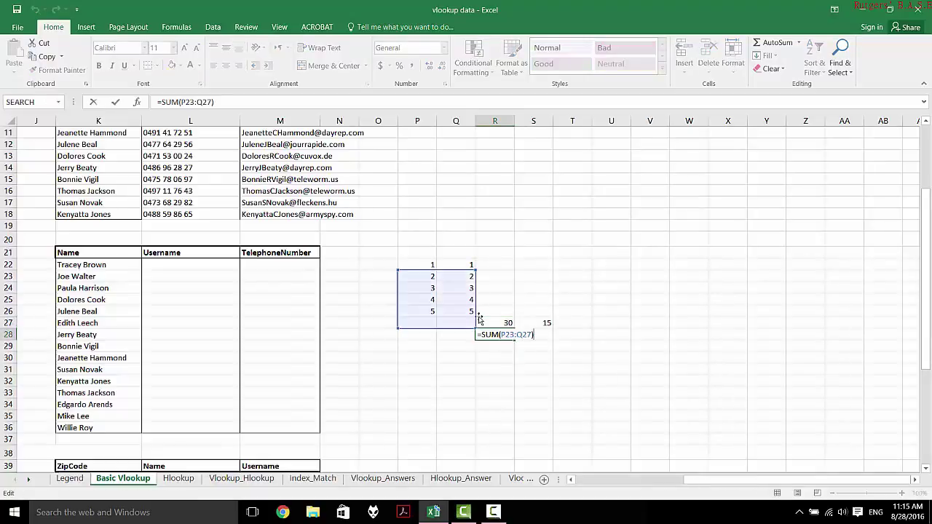
{"action": "key", "text": "Escape"}
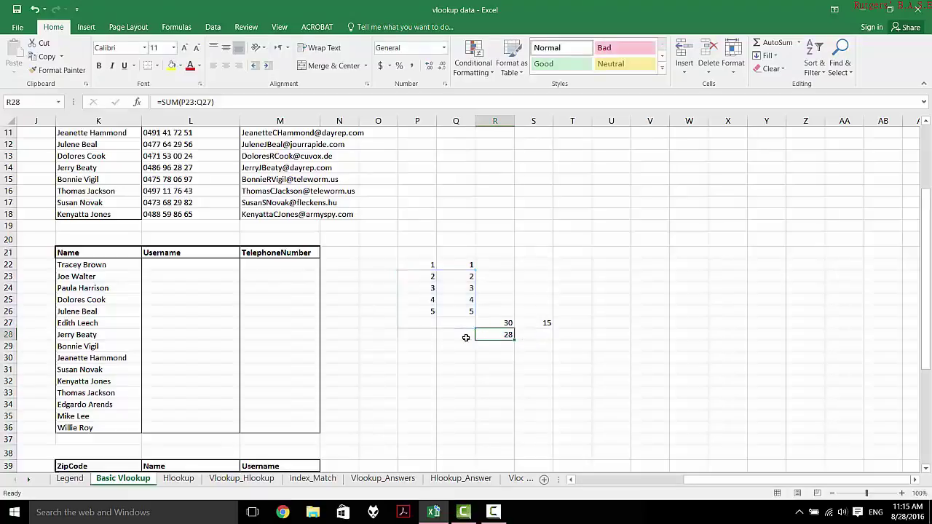
Lock the column references in the R27 formula so it reads =SUM($P22:$Q26)
{"action": "left_click", "coordinate": [490, 323]}
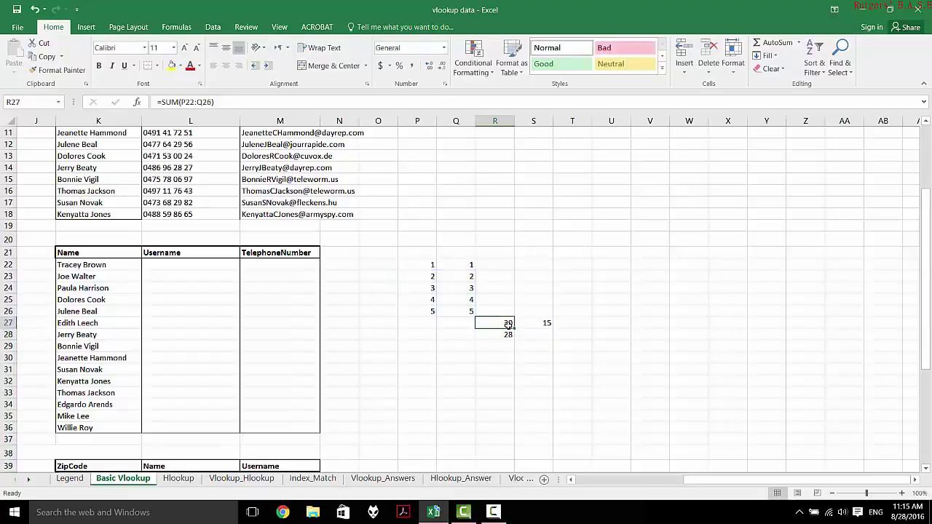
{"action": "double_click", "coordinate": [507, 325]}
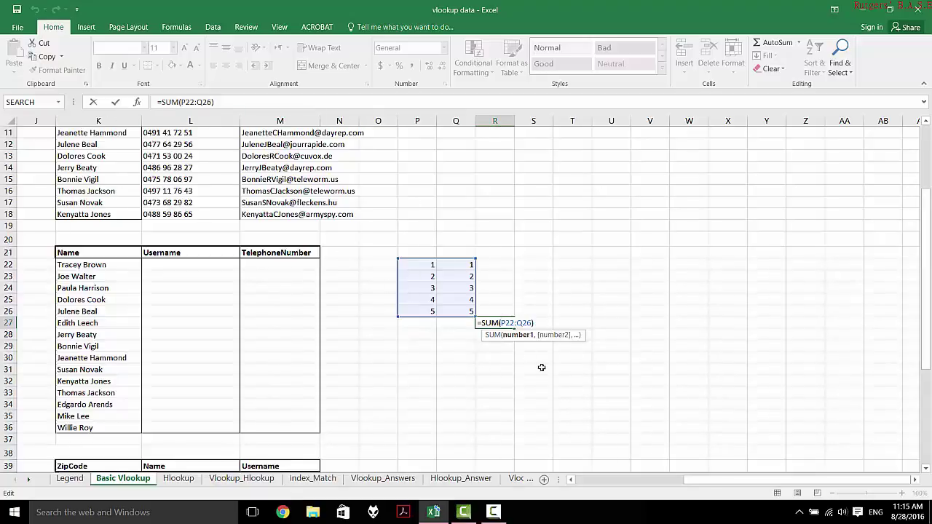
{"action": "type", "text": "$P22:$"}
{"action": "key", "text": "Return"}
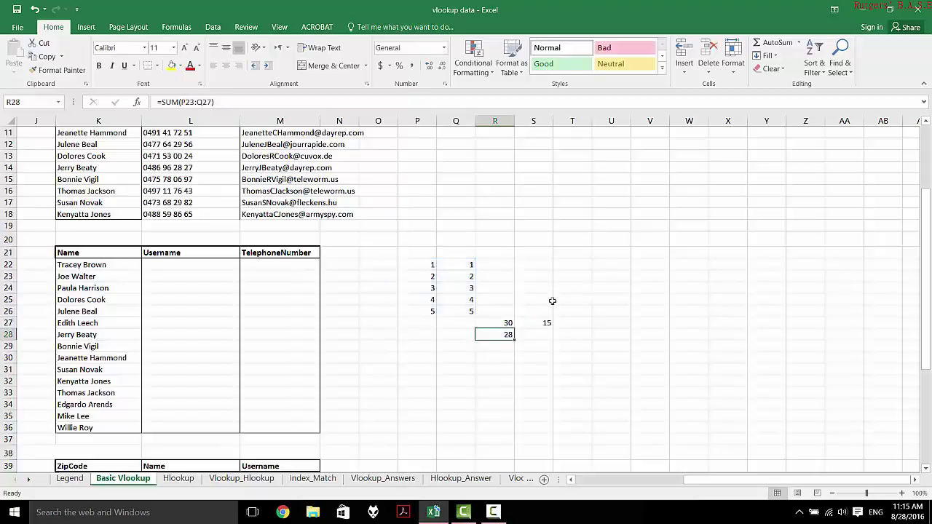
Copy the column-locked formula from R27 across to S27 and down to S28, then inspect the range referenced in S28
{"action": "left_click", "coordinate": [503, 323]}
{"action": "left_click_drag", "start_coordinate": [513, 325], "coordinate": [547, 324]}
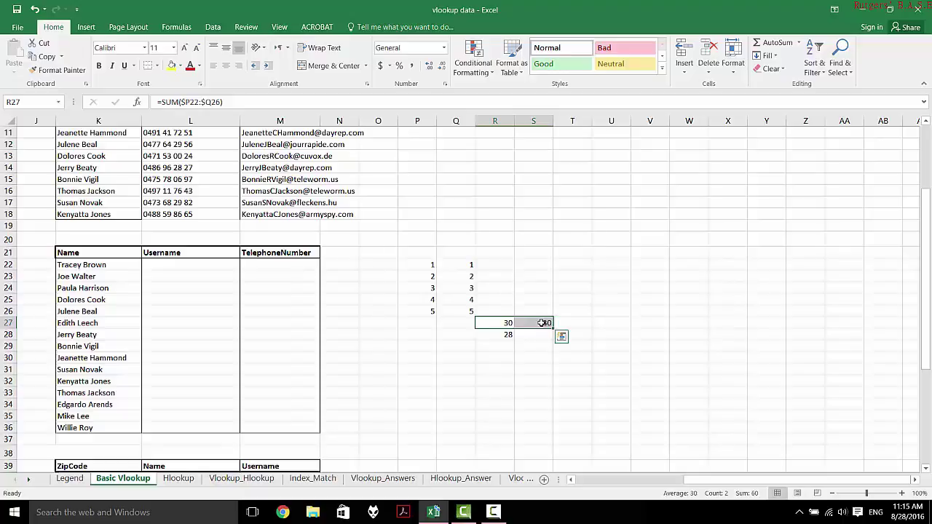
{"action": "left_click", "coordinate": [539, 325]}
{"action": "left_click_drag", "start_coordinate": [553, 329], "coordinate": [550, 346]}
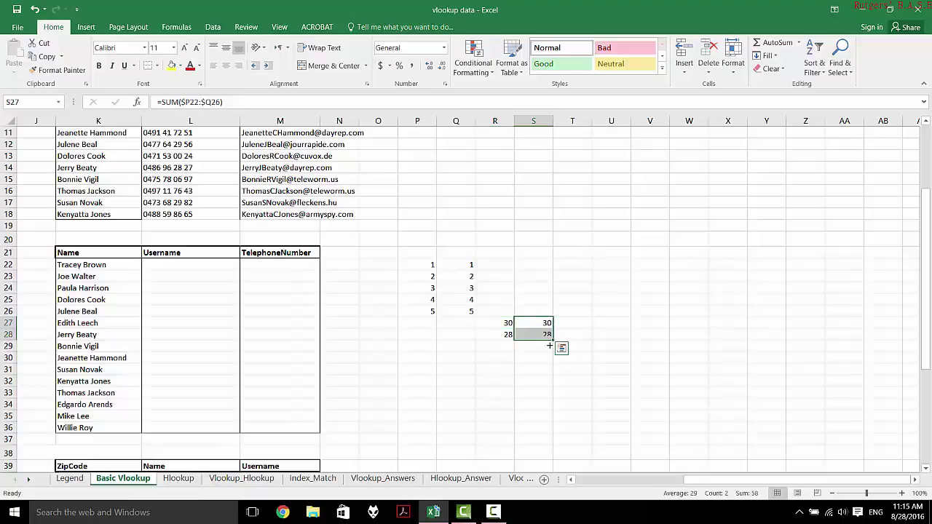
{"action": "double_click", "coordinate": [539, 333]}
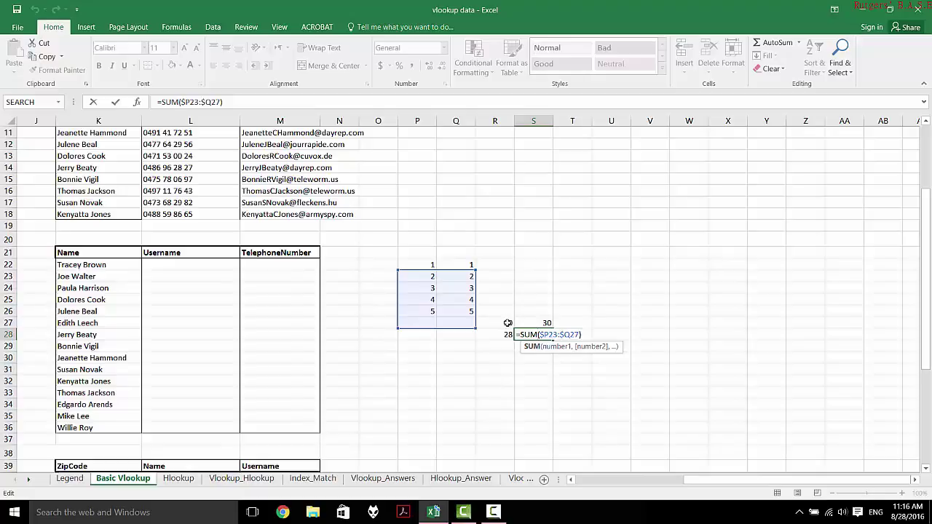
Lock both the columns and rows in the S27 formula so it reads =SUM($P$22:$Q$26)
{"action": "key", "text": "ctrl+Return"}
{"action": "double_click", "coordinate": [540, 323]}
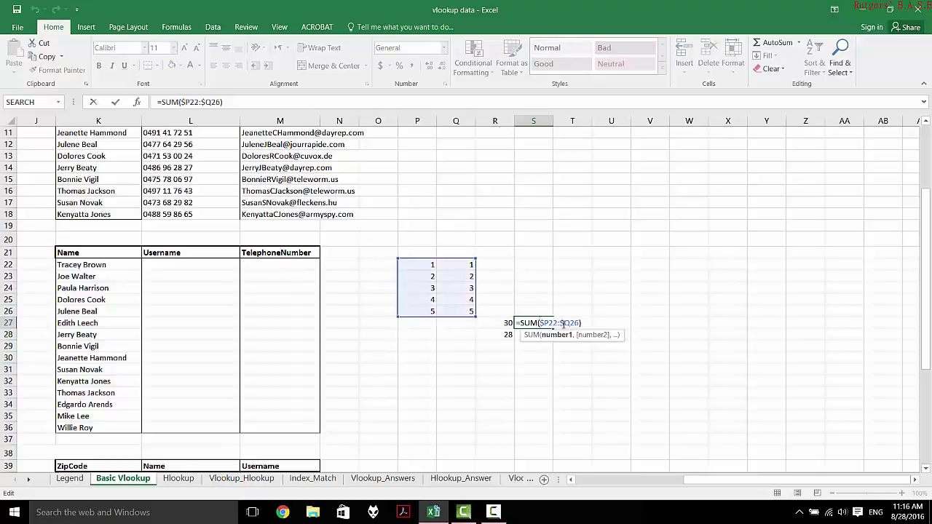
{"action": "left_click", "coordinate": [546, 321]}
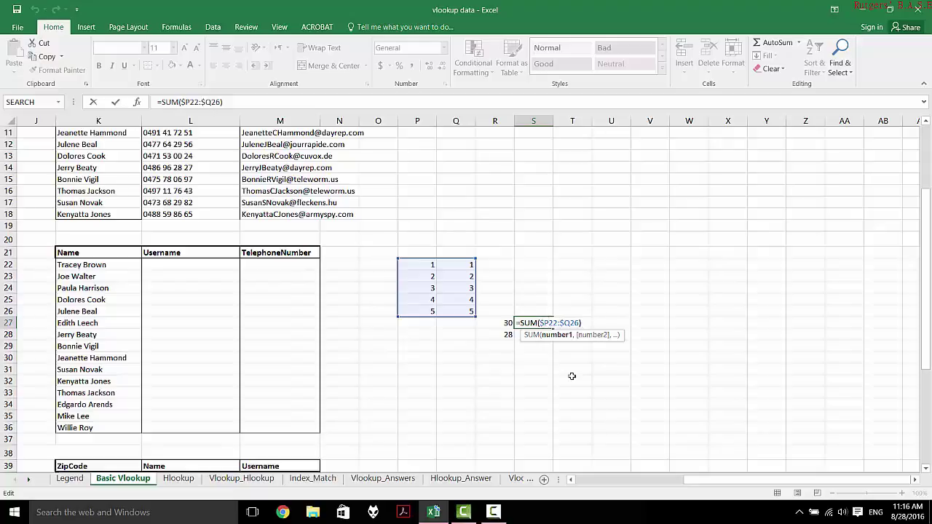
{"action": "type", "text": "$P23:"}
{"action": "type", "text": "$"}
{"action": "key", "text": "Return"}
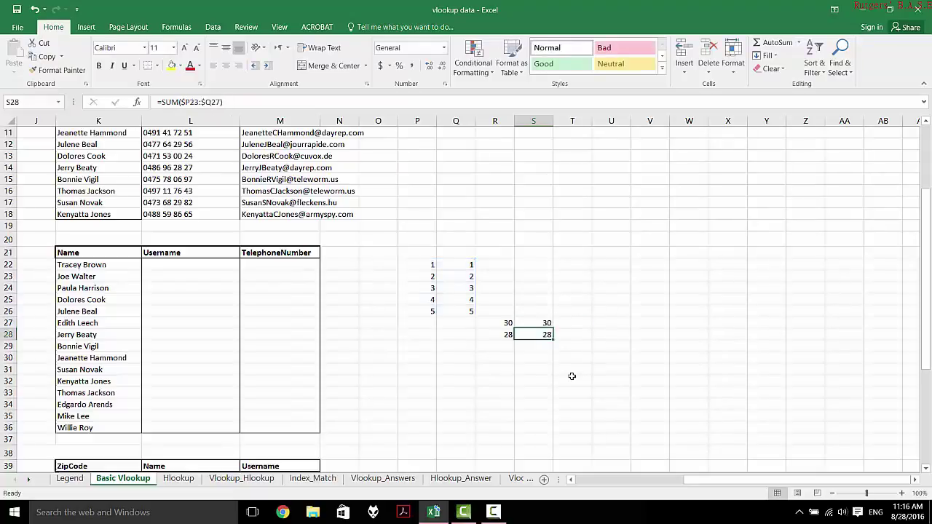
Fill the fully locked S27 formula down to S28, and extend it across and down to Z36
{"action": "left_click", "coordinate": [541, 323]}
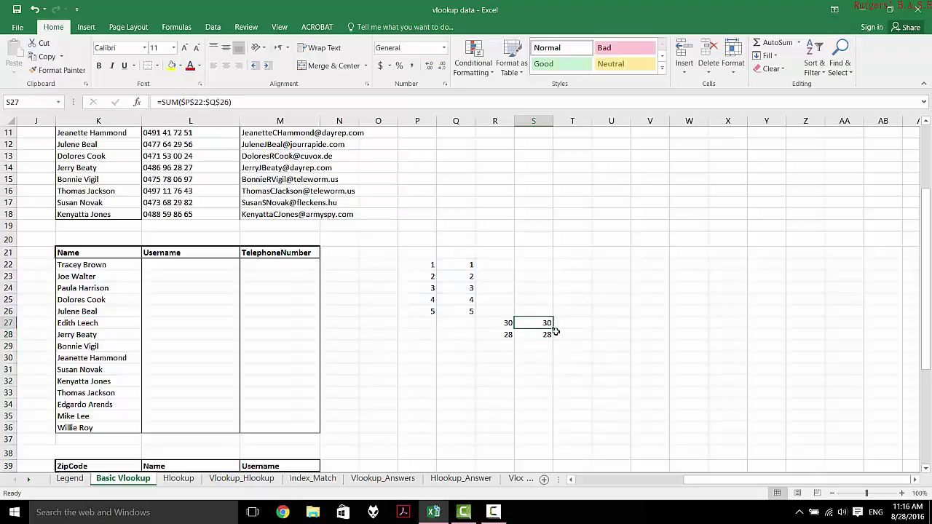
{"action": "left_click_drag", "start_coordinate": [555, 331], "coordinate": [548, 340]}
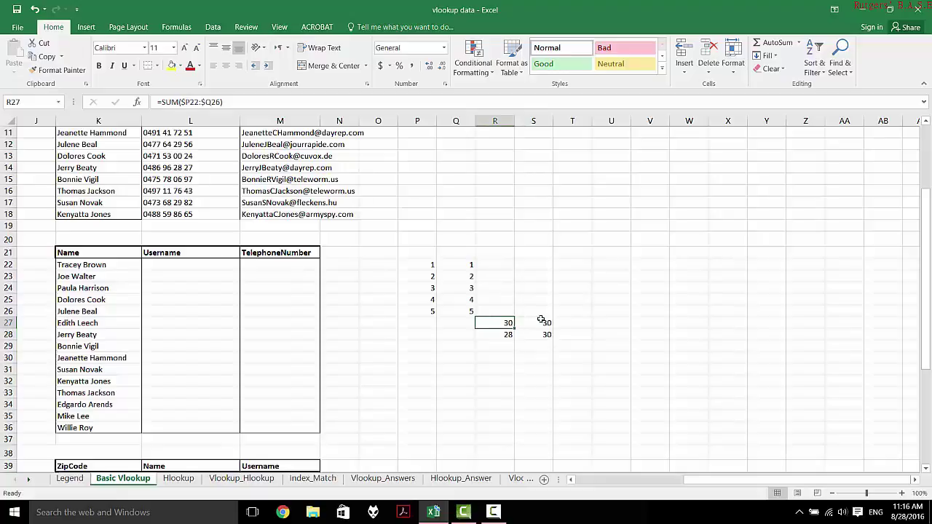
{"action": "left_click", "coordinate": [542, 322]}
{"action": "left_click_drag", "start_coordinate": [554, 327], "coordinate": [804, 439]}
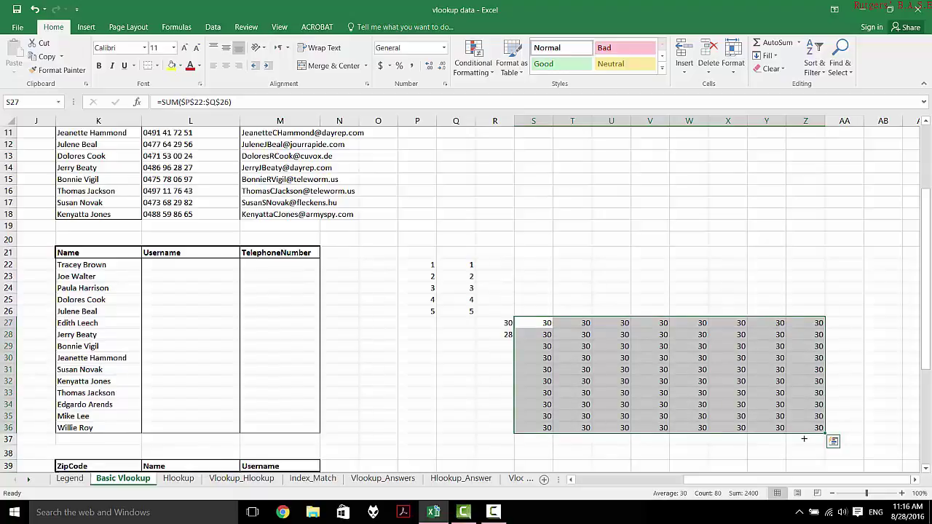
Undo the SUM formula fills and clear the remaining example data from O21:S31
{"action": "key", "text": "ctrl+z"}
{"action": "key", "text": "ctrl+z"}
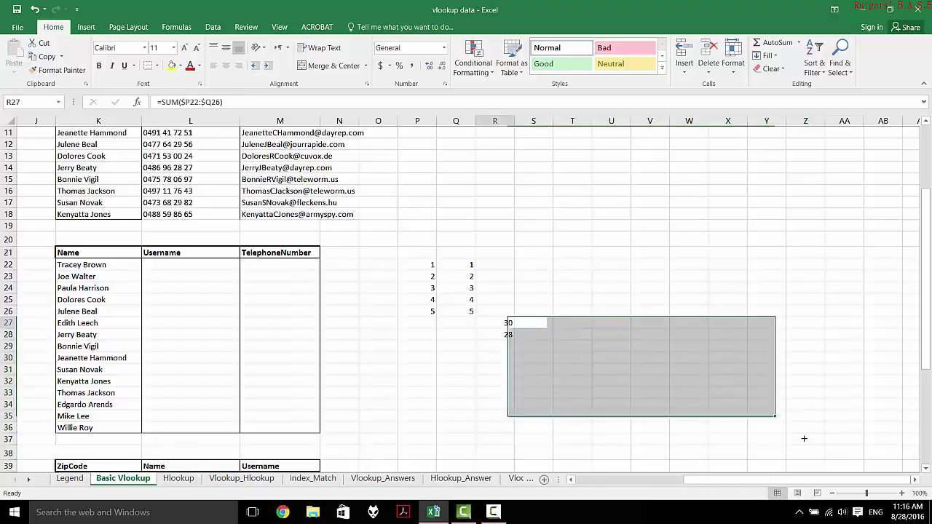
{"action": "key", "text": "ctrl+z"}
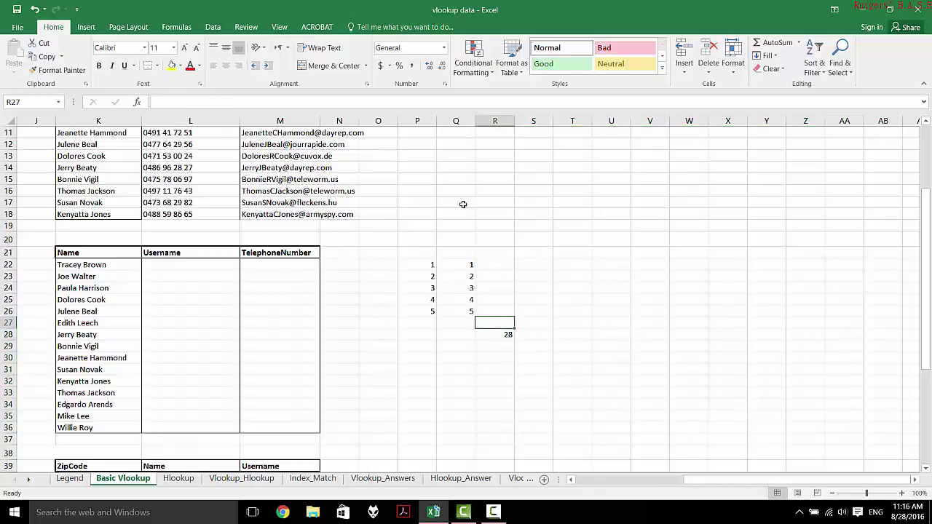
{"action": "left_click_drag", "start_coordinate": [376, 254], "coordinate": [534, 363]}
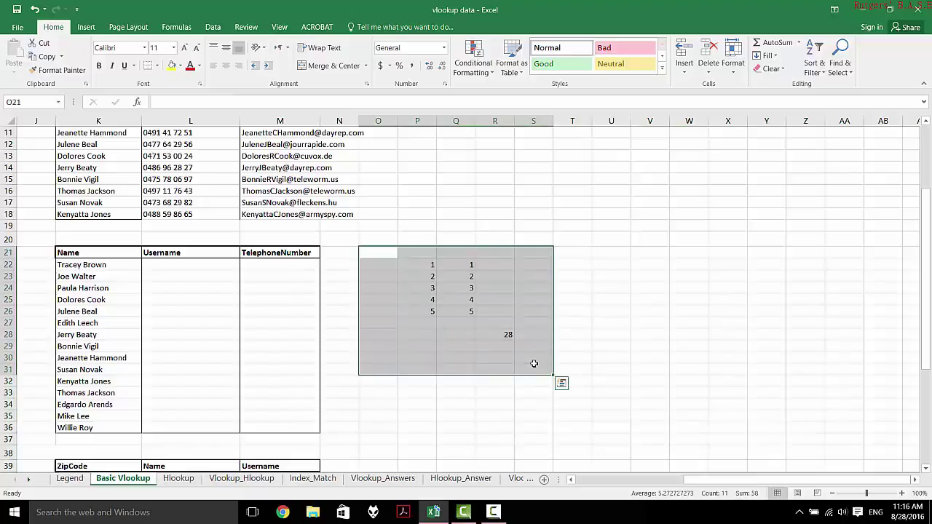
Enter =VLOOKUP(K22,A22:I36,8,FALSE) in L22, the first Username cell of exercise 2
{"action": "scroll", "coordinate": [533, 363], "scroll_direction": "left", "scroll_amount": 3}
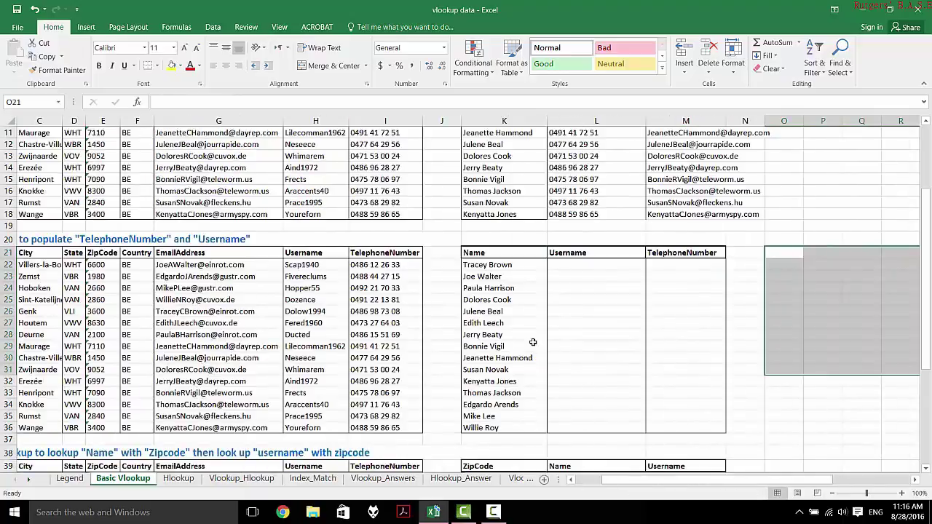
{"action": "left_click", "coordinate": [574, 267]}
{"action": "scroll", "coordinate": [575, 268], "scroll_direction": "left", "scroll_amount": 1}
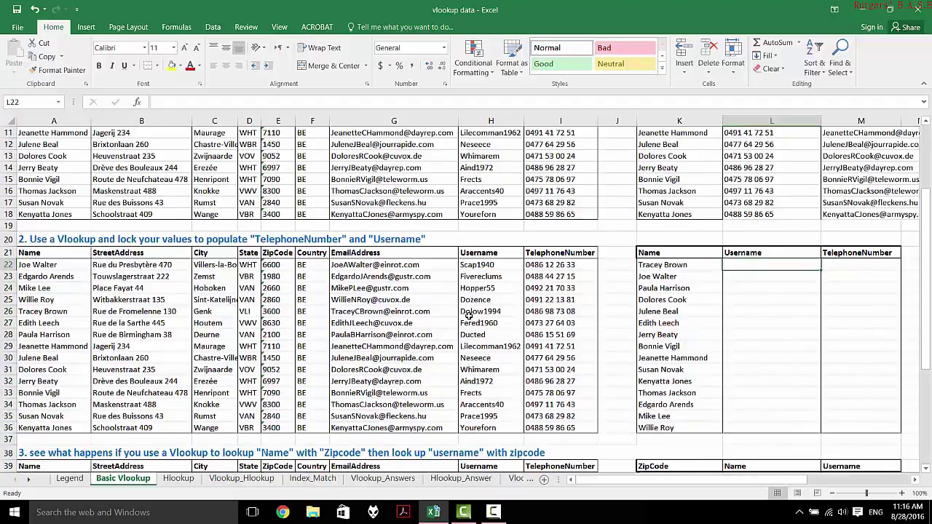
{"action": "type", "text": "="}
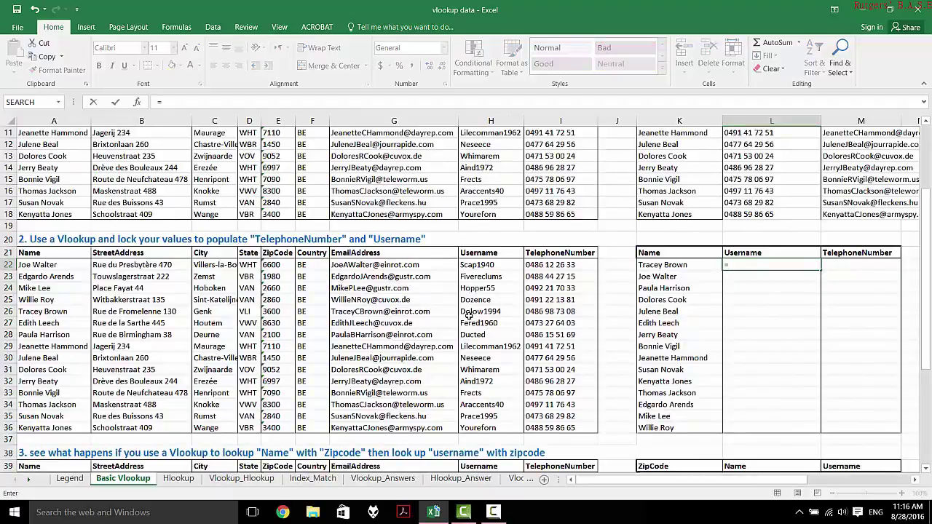
{"action": "type", "text": "vlookup("}
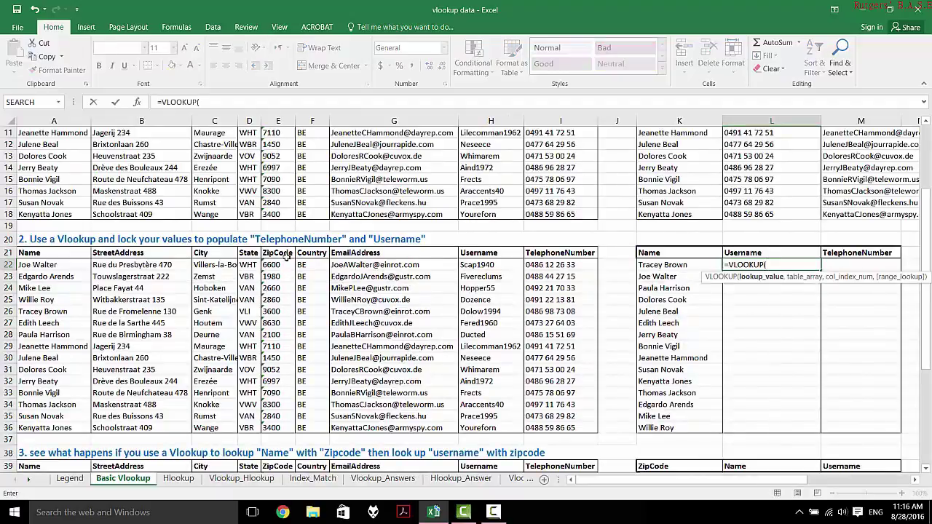
{"action": "left_click", "coordinate": [647, 265]}
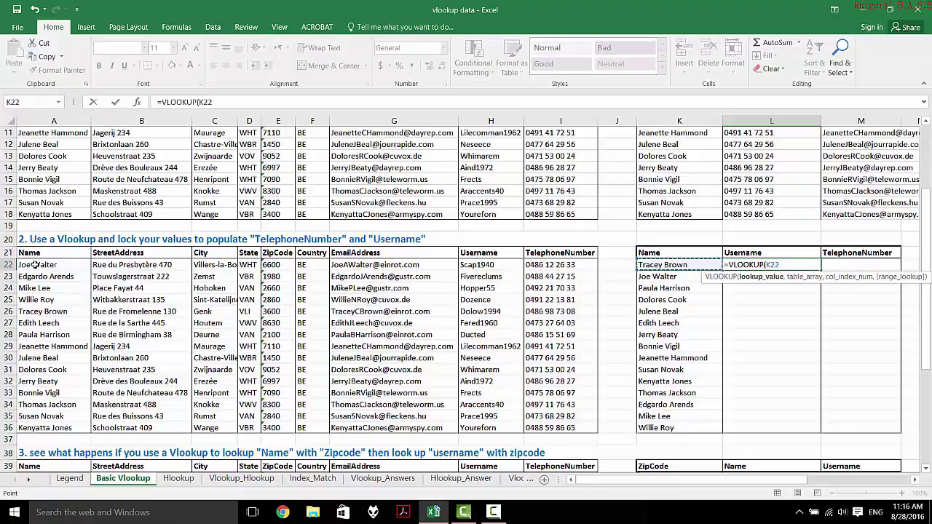
{"action": "type", "text": ","}
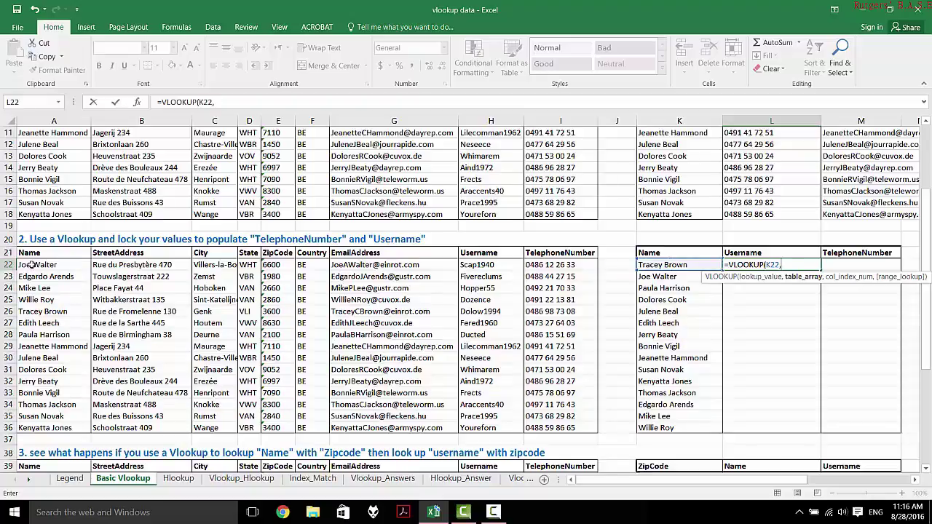
{"action": "left_click_drag", "start_coordinate": [73, 266], "coordinate": [553, 425]}
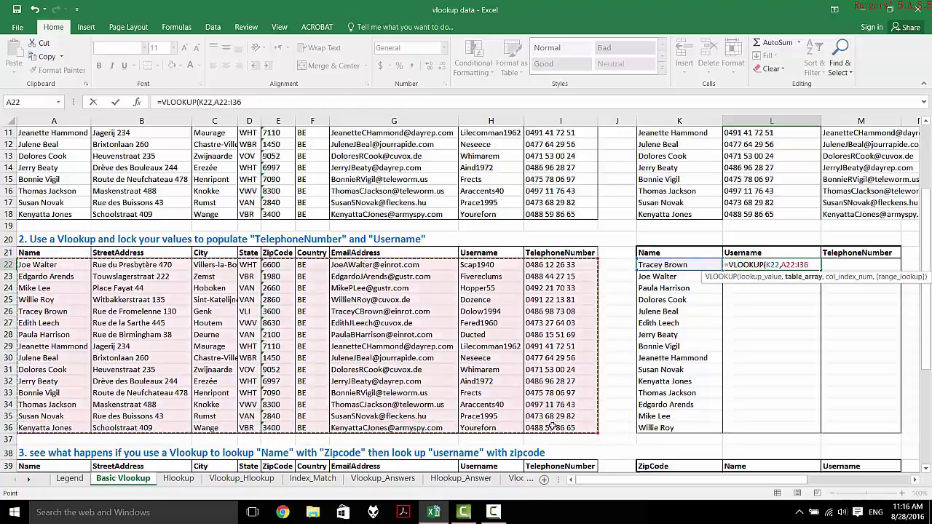
{"action": "type", "text": ","}
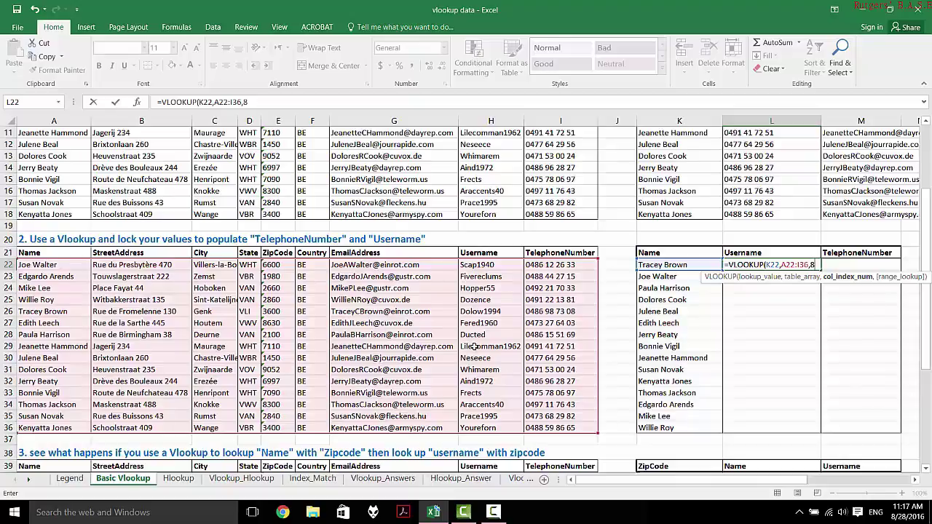
{"action": "type", "text": "8,"}
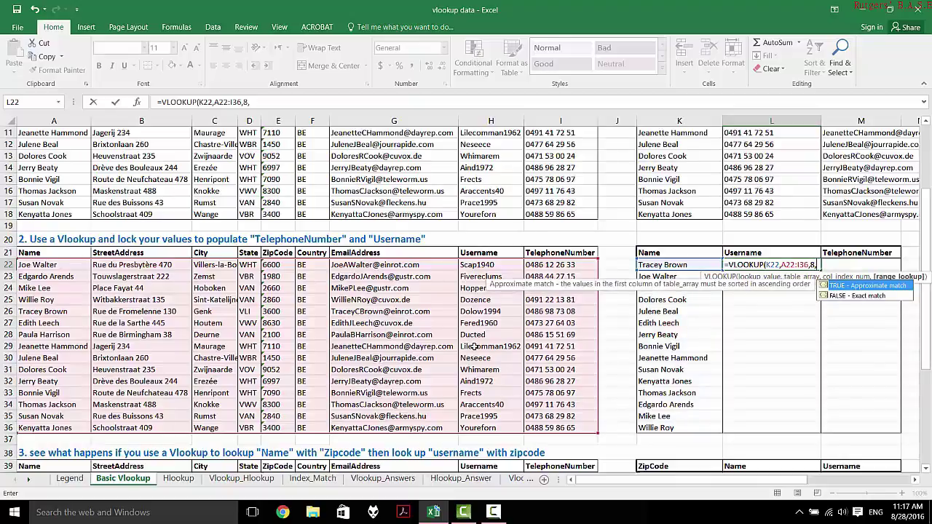
{"action": "type", "text": "FALSE"}
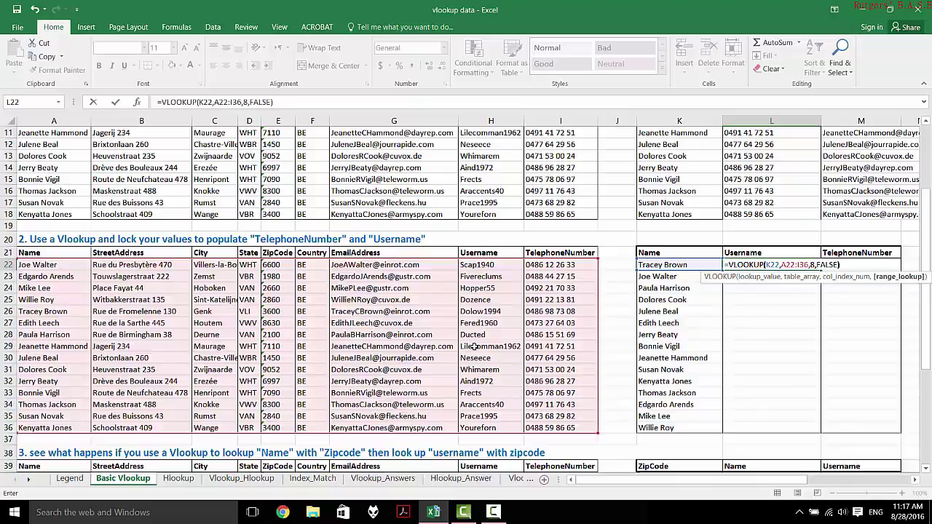
{"action": "type", "text": ")"}
{"action": "key", "text": "Return"}
Fill the L22 VLOOKUP formula down to L36 and check the copied formulas in L24 and L23
{"action": "left_click", "coordinate": [763, 266]}
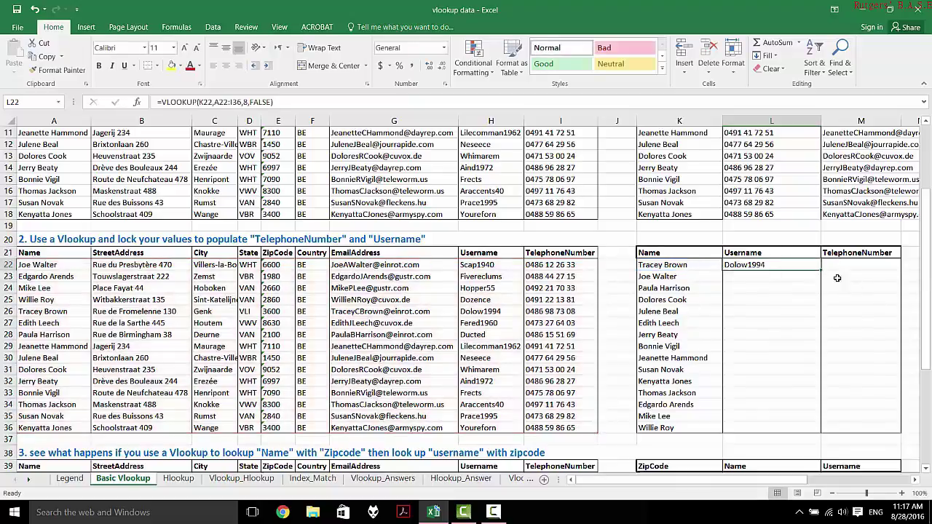
{"action": "left_click_drag", "start_coordinate": [821, 271], "coordinate": [805, 439]}
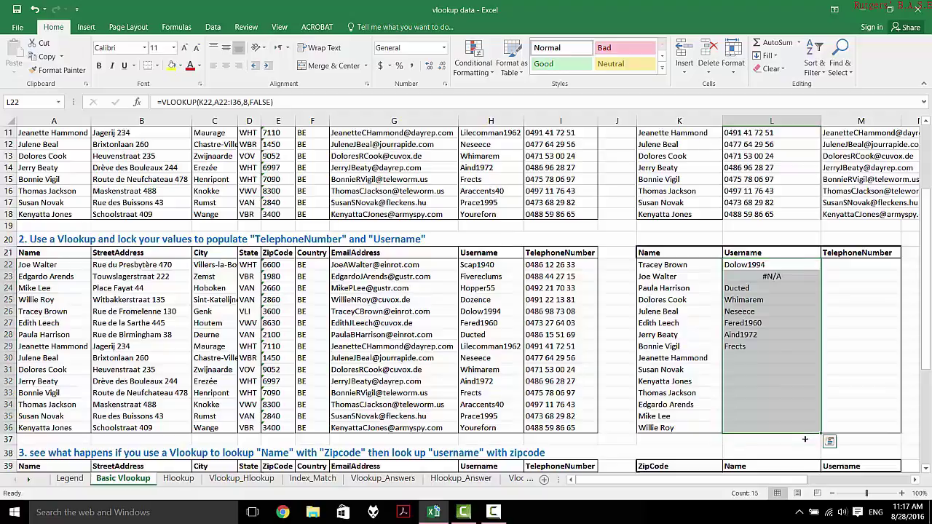
{"action": "left_click", "coordinate": [788, 287]}
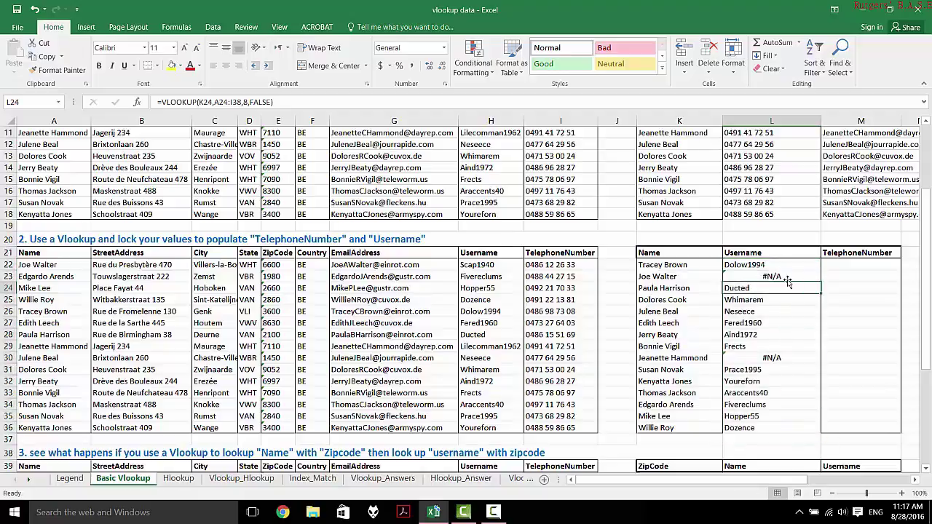
{"action": "left_click", "coordinate": [786, 276]}
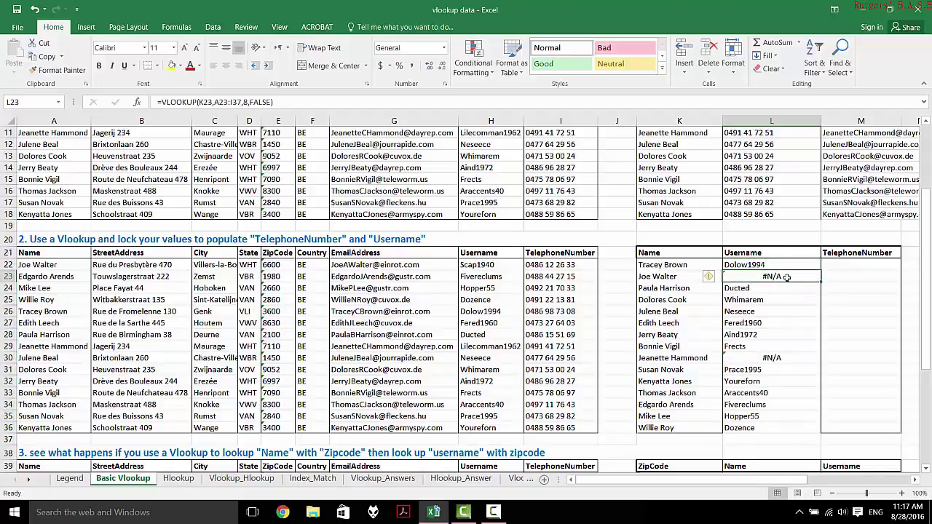
Inspect the formula in L30 and trace the table range it references down the sheet
{"action": "left_click", "coordinate": [756, 356]}
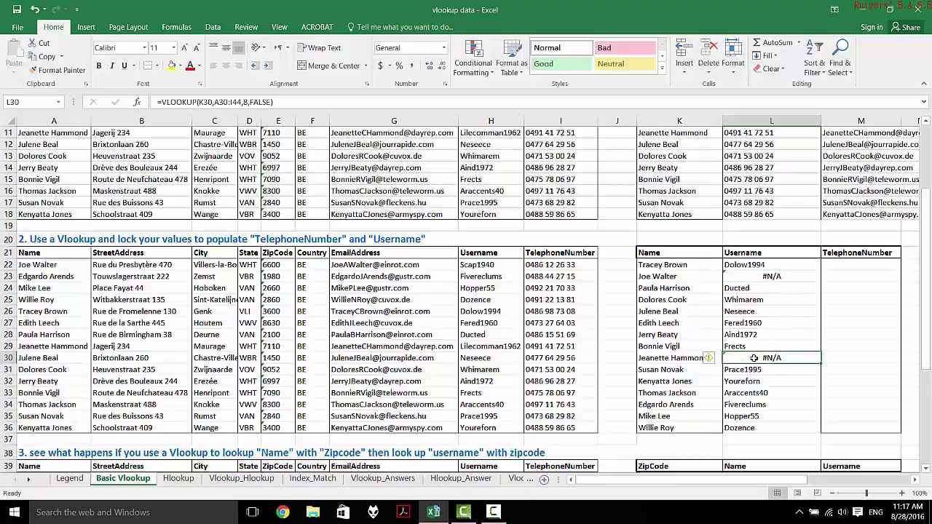
{"action": "double_click", "coordinate": [783, 363]}
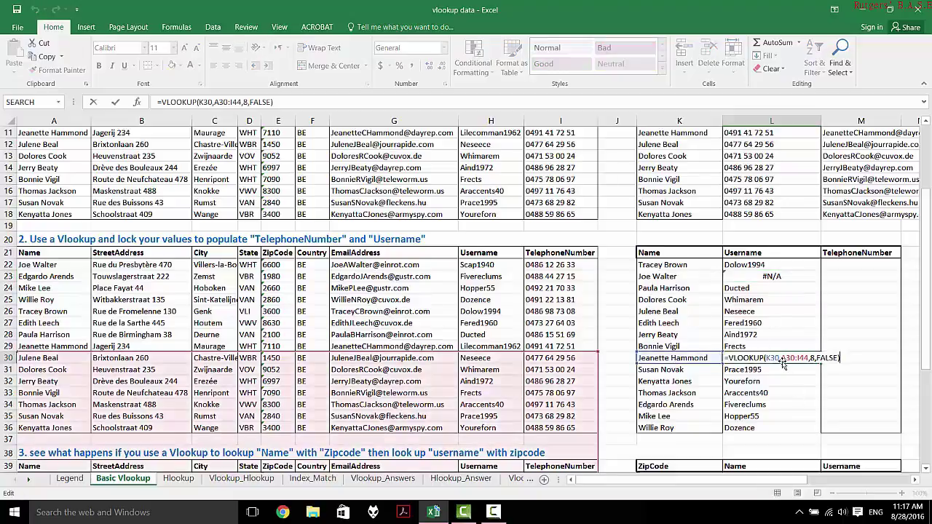
{"action": "scroll", "coordinate": [486, 361], "scroll_direction": "down", "scroll_amount": 8}
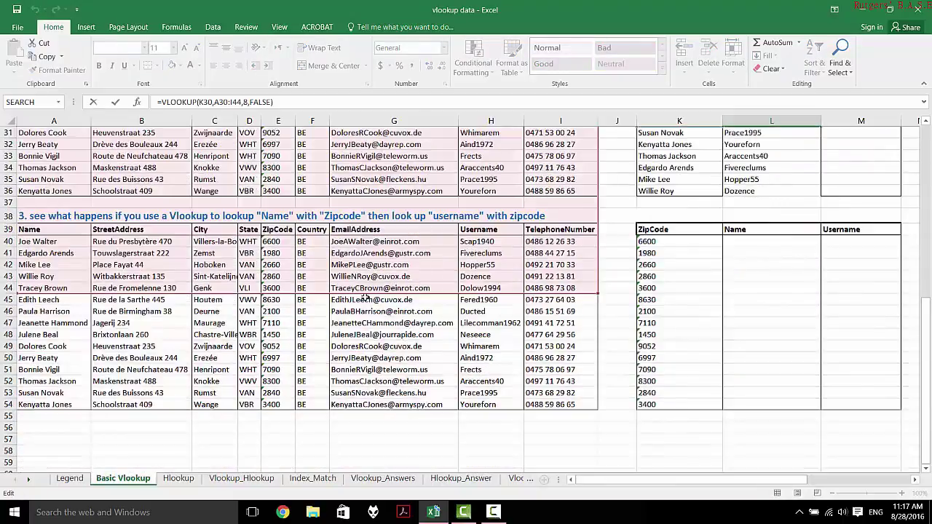
{"action": "scroll", "coordinate": [381, 273], "scroll_direction": "up", "scroll_amount": 8}
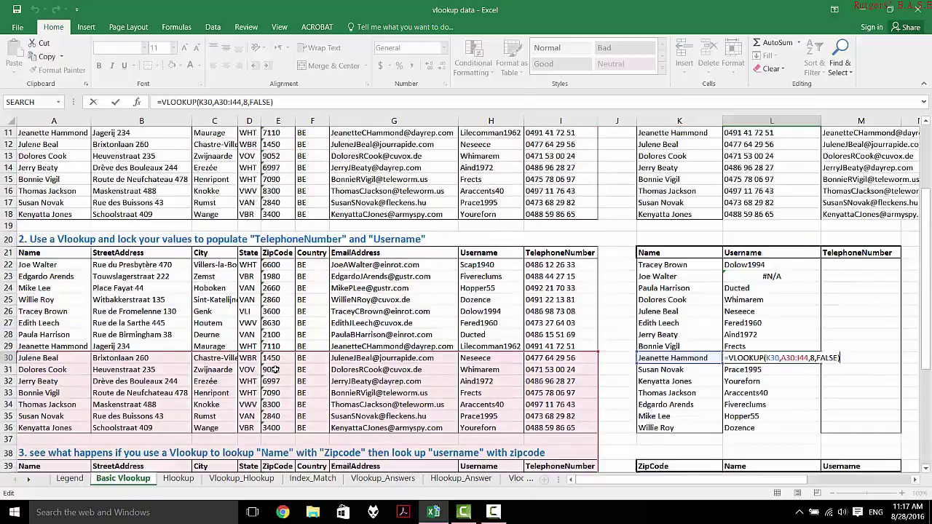
{"action": "scroll", "coordinate": [276, 354], "scroll_direction": "down", "scroll_amount": 5}
{"action": "scroll", "coordinate": [122, 298], "scroll_direction": "up", "scroll_amount": 3}
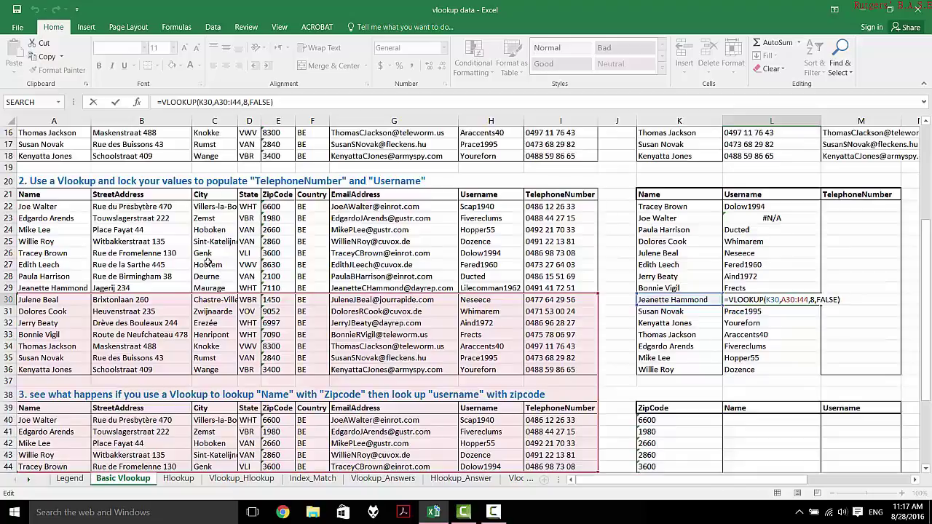
{"action": "left_click", "coordinate": [756, 250]}
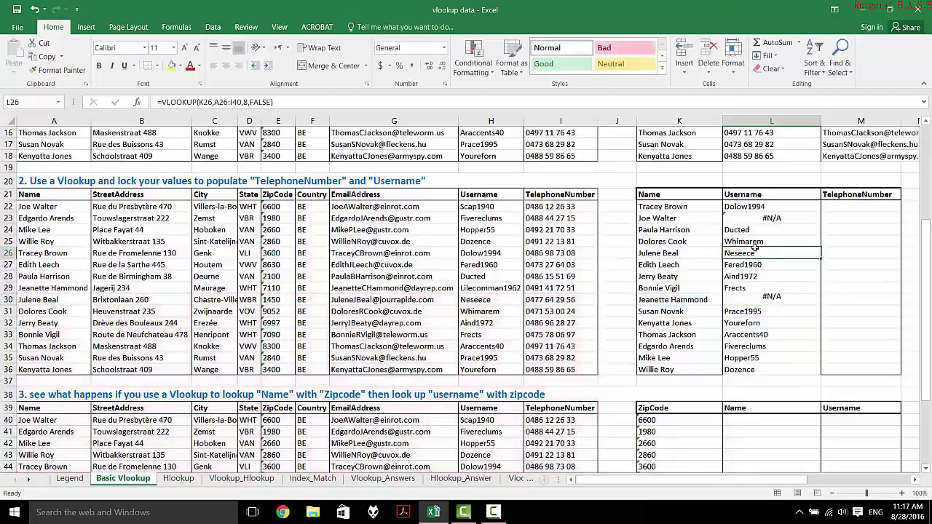
Compare the table ranges referenced by the VLOOKUP formulas in L22 and L29
{"action": "double_click", "coordinate": [769, 209]}
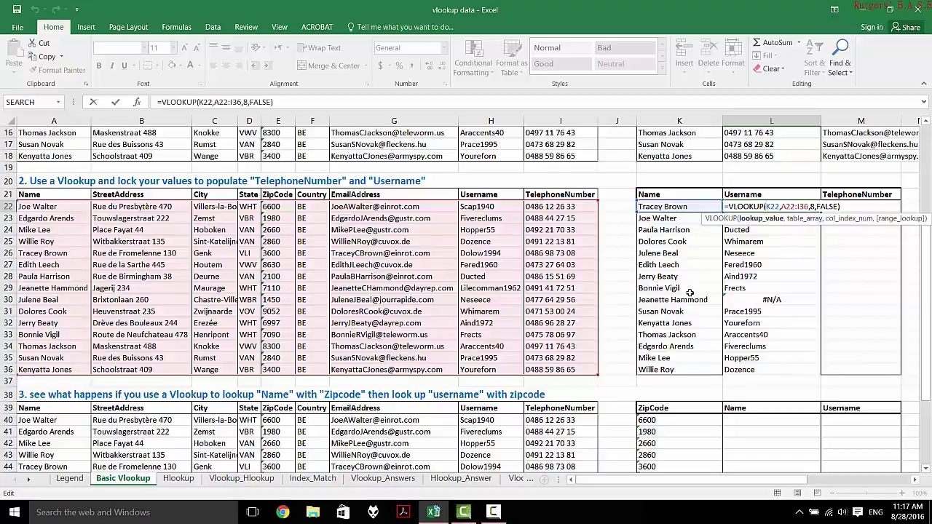
{"action": "key", "text": "Return"}
{"action": "left_click", "coordinate": [731, 275]}
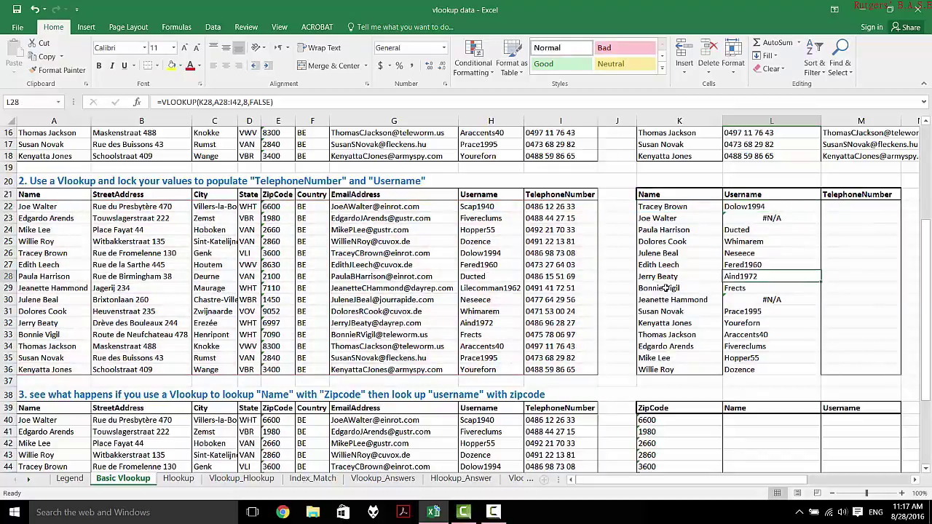
{"action": "key", "text": "Right"}
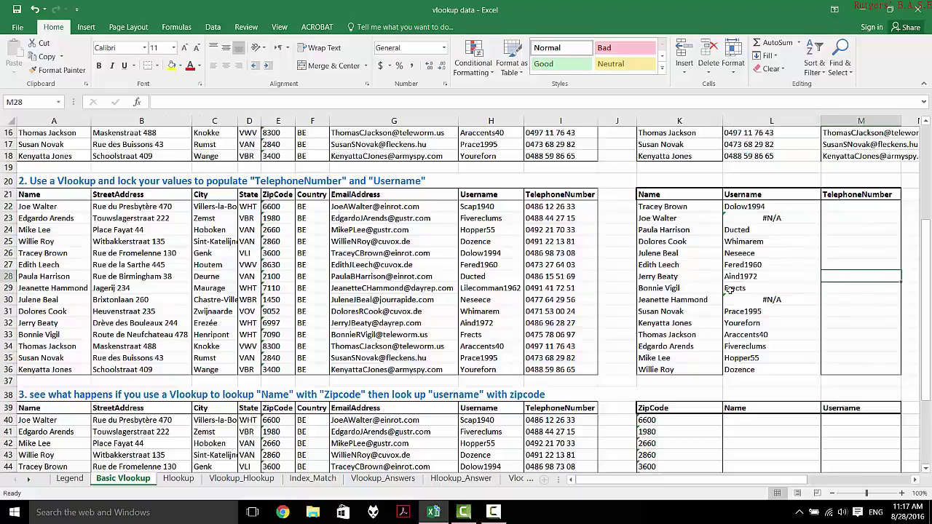
{"action": "double_click", "coordinate": [731, 288]}
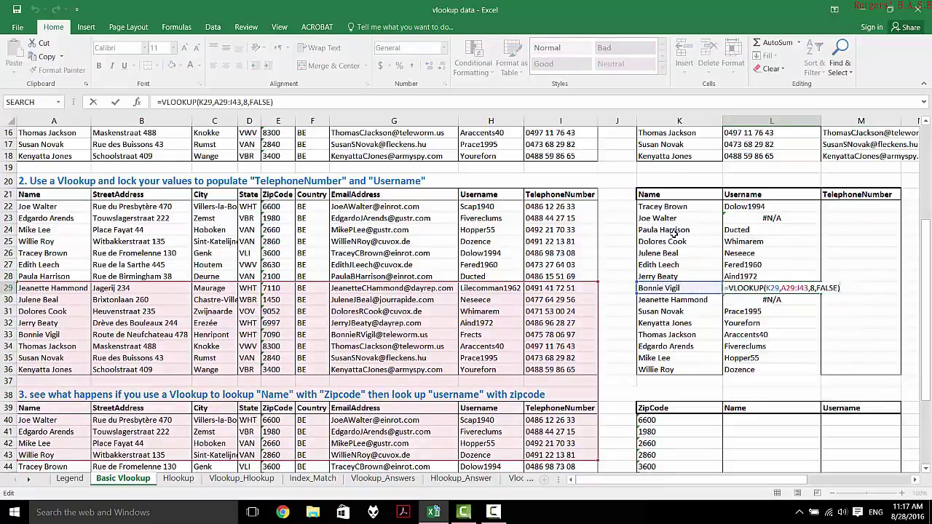
{"action": "key", "text": "Escape"}
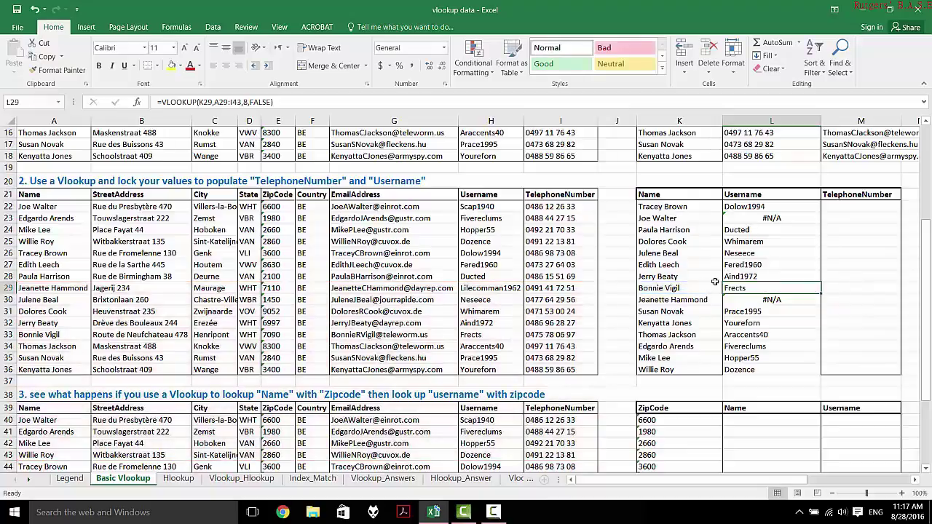
Lock the table range in L22's VLOOKUP formula as $A$22:$I$36
{"action": "left_click", "coordinate": [767, 208]}
{"action": "double_click", "coordinate": [768, 207]}
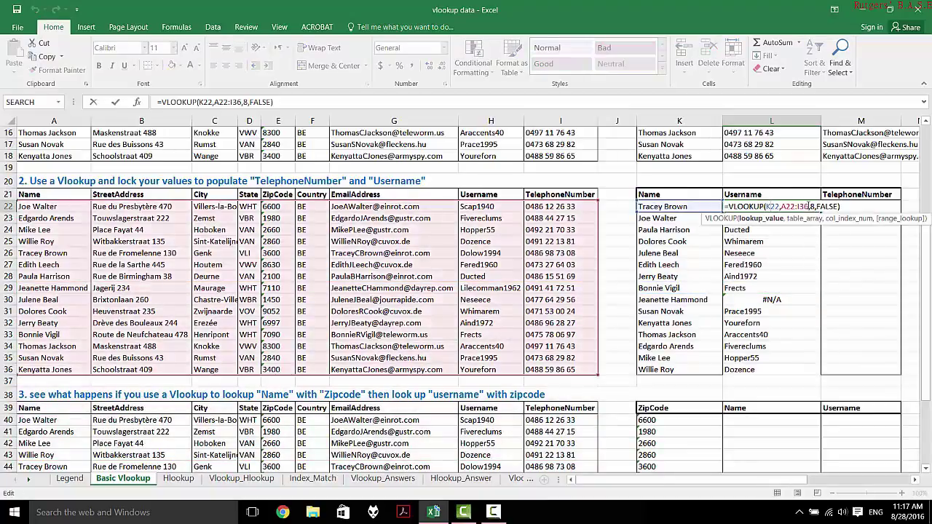
{"action": "left_click_drag", "start_coordinate": [808, 207], "coordinate": [787, 210]}
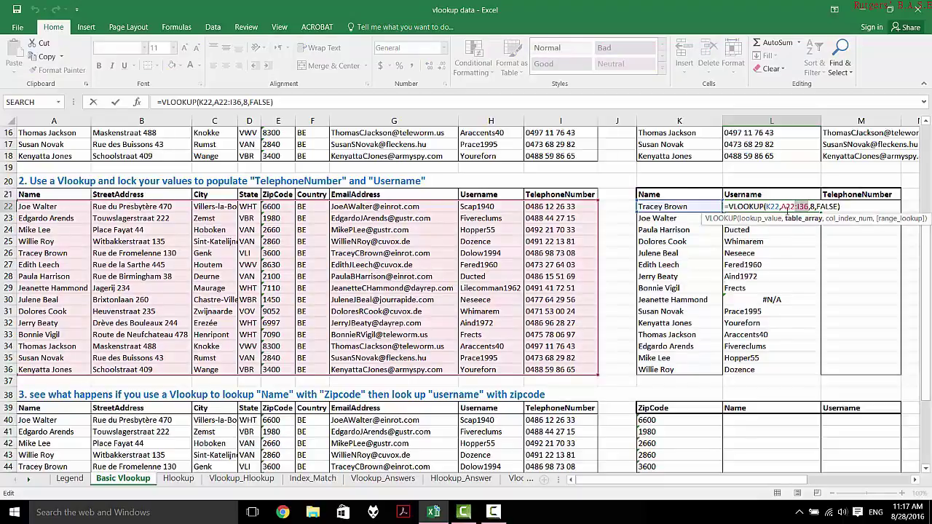
{"action": "left_click", "coordinate": [787, 209]}
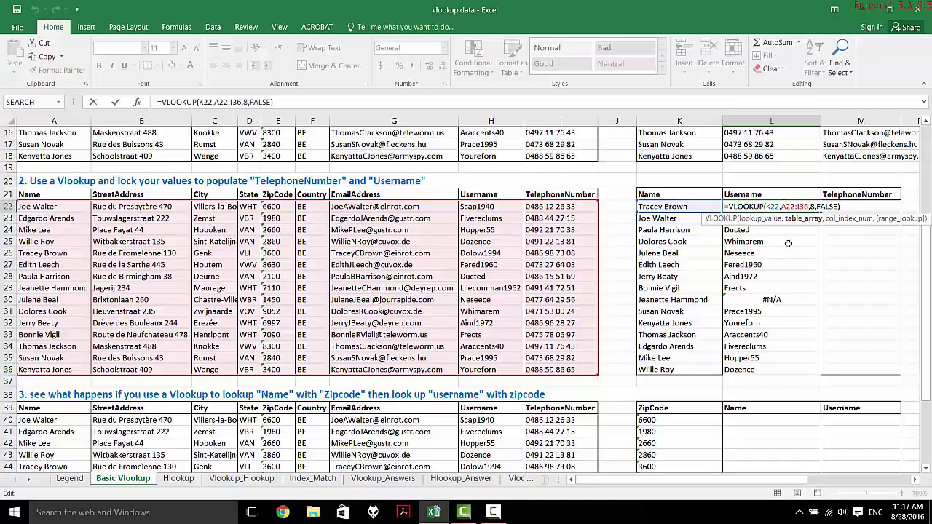
{"action": "type", "text": "$"}
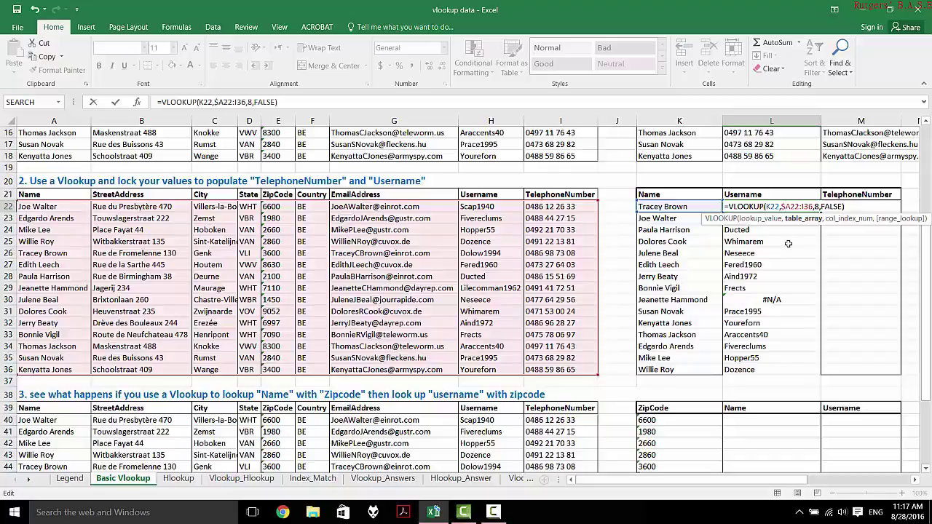
{"action": "type", "text": "$"}
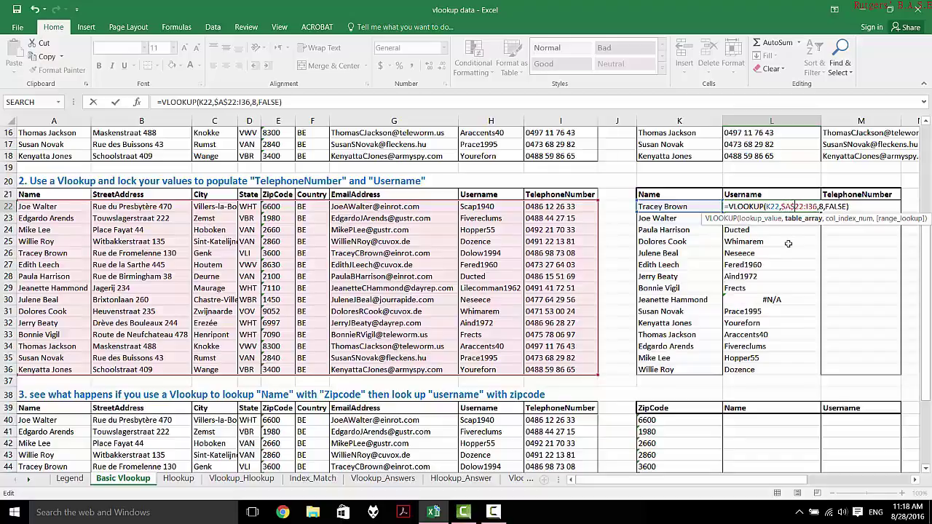
{"action": "type", "text": "$"}
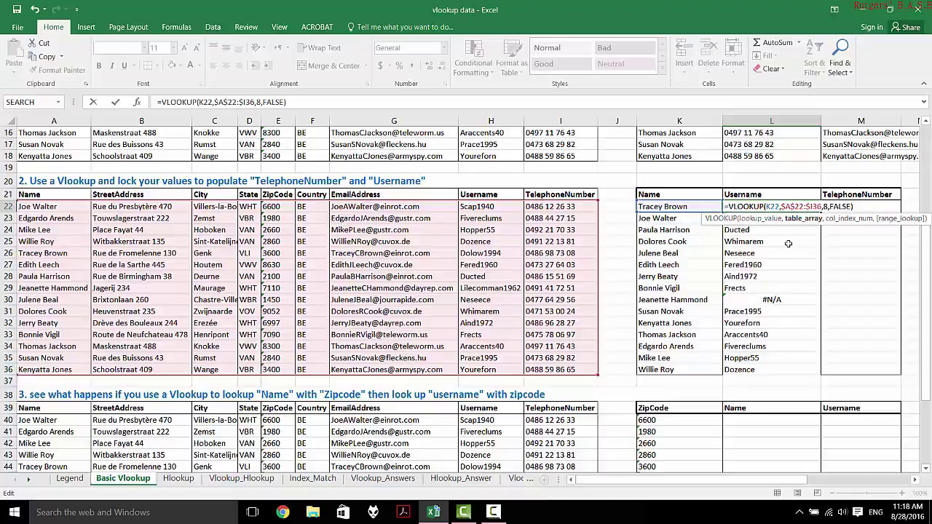
{"action": "type", "text": "$"}
{"action": "key", "text": "Return"}
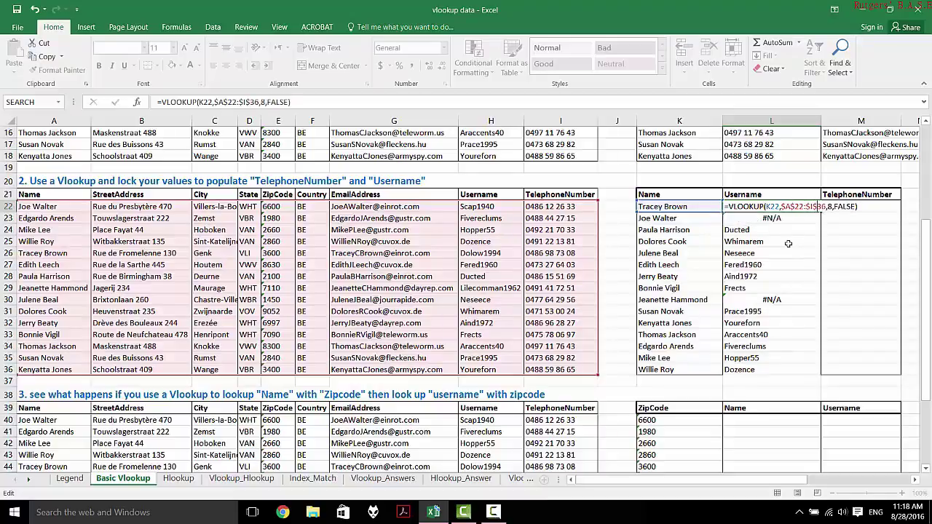
Fill the L22 formula with the locked range down to L36 and check the copies in L31 and L36
{"action": "left_click", "coordinate": [800, 208]}
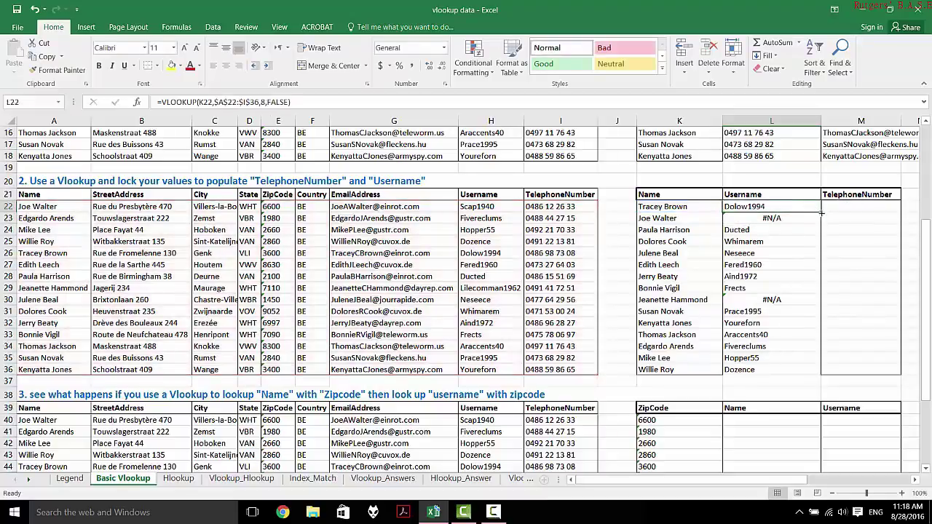
{"action": "left_click_drag", "start_coordinate": [821, 213], "coordinate": [794, 374]}
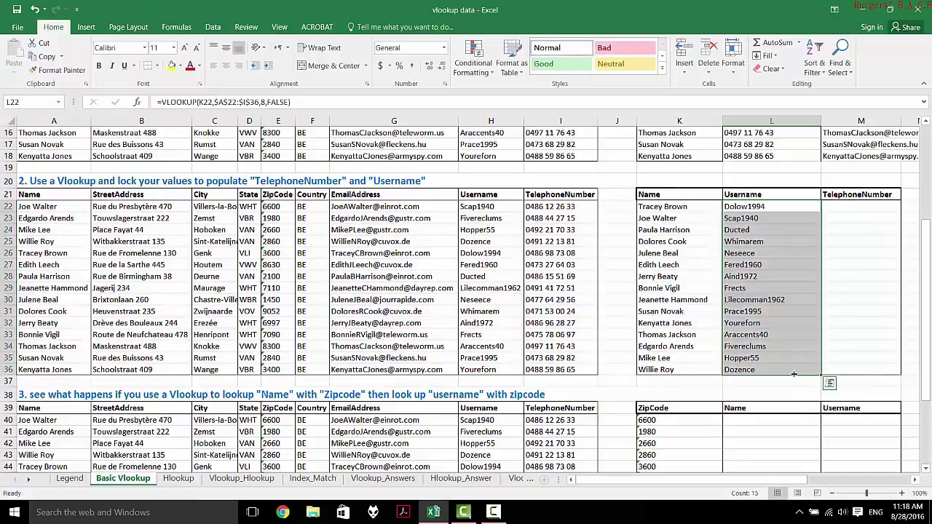
{"action": "left_click", "coordinate": [767, 316]}
{"action": "double_click", "coordinate": [766, 316]}
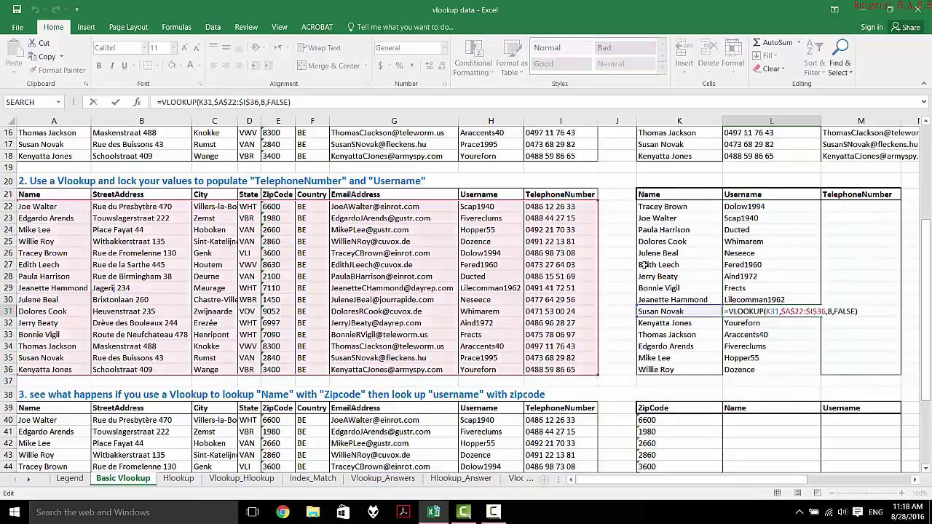
{"action": "key", "text": "Escape"}
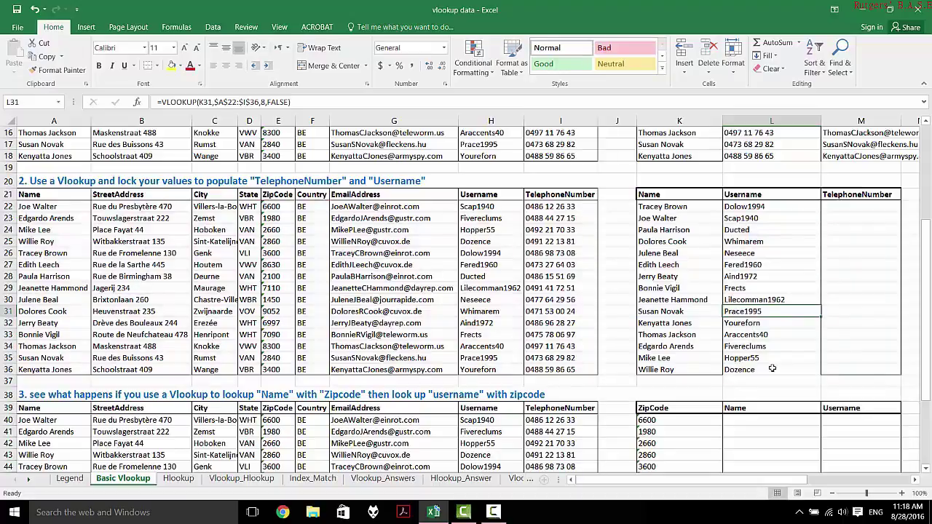
{"action": "left_click", "coordinate": [772, 369]}
{"action": "double_click", "coordinate": [772, 370]}
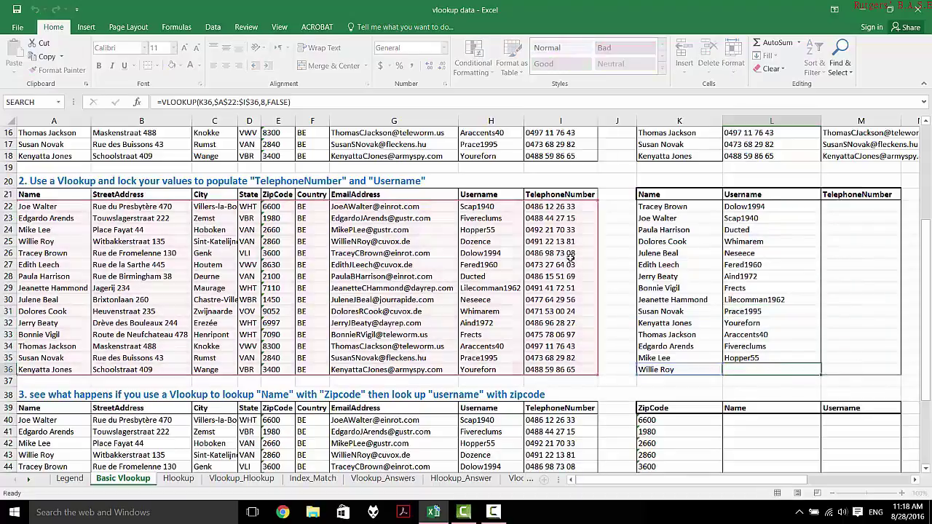
{"action": "key", "text": "Escape"}
Try to fill the L22 formula across into M22 and inspect the lookup cell the copy references
{"action": "left_click", "coordinate": [750, 207]}
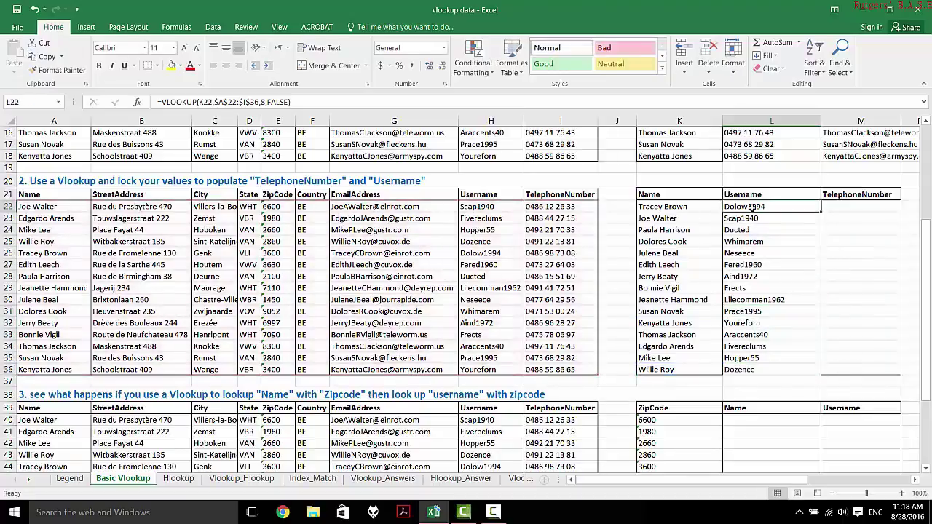
{"action": "double_click", "coordinate": [750, 207]}
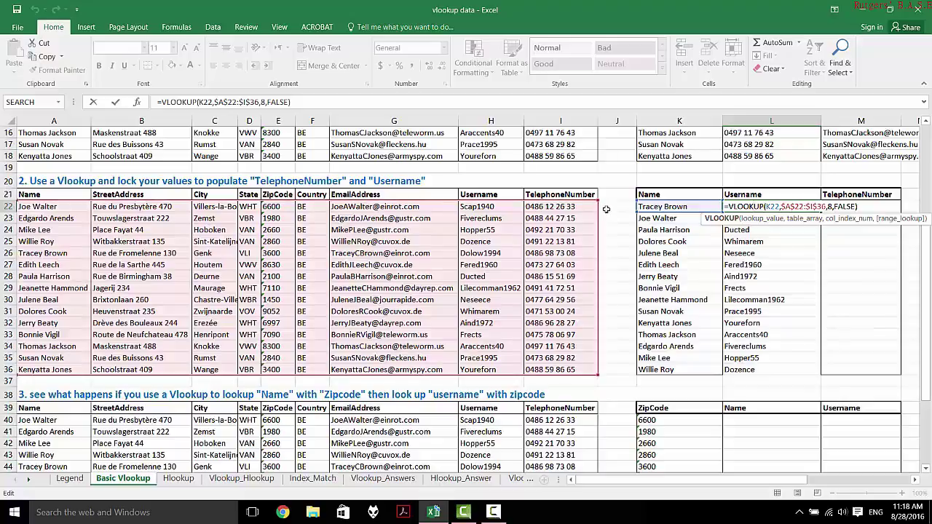
{"action": "key", "text": "ctrl+Return"}
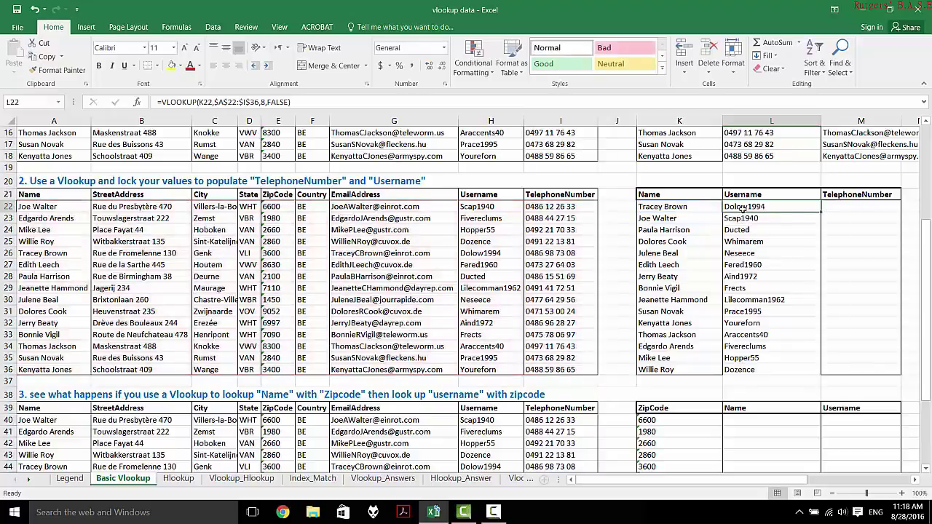
{"action": "left_click_drag", "start_coordinate": [850, 213], "coordinate": [871, 212]}
{"action": "key", "text": "F2"}
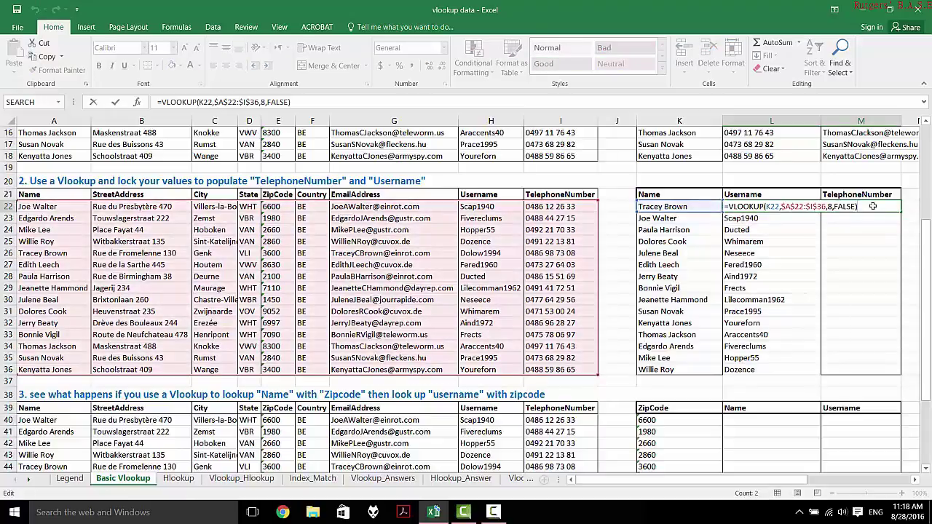
{"action": "key", "text": "Escape"}
{"action": "key", "text": "F2"}
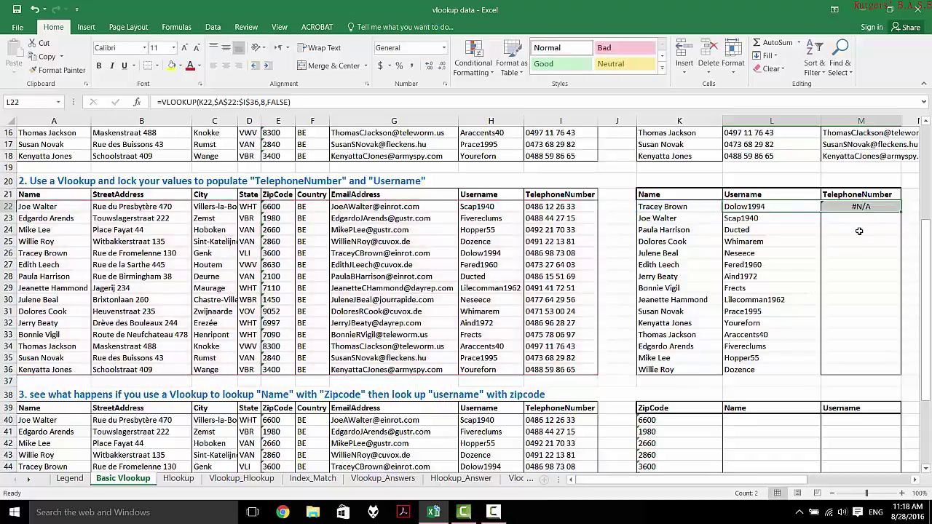
{"action": "key", "text": "ctrl+Return"}
{"action": "left_click", "coordinate": [861, 207]}
{"action": "key", "text": "F2"}
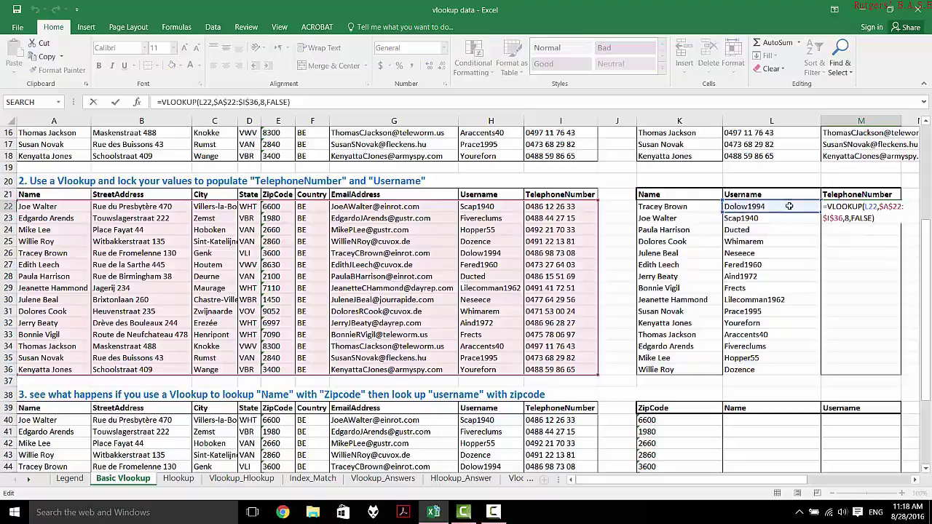
Lock the column of the lookup value in L22's VLOOKUP formula as $K22
{"action": "left_click", "coordinate": [761, 208]}
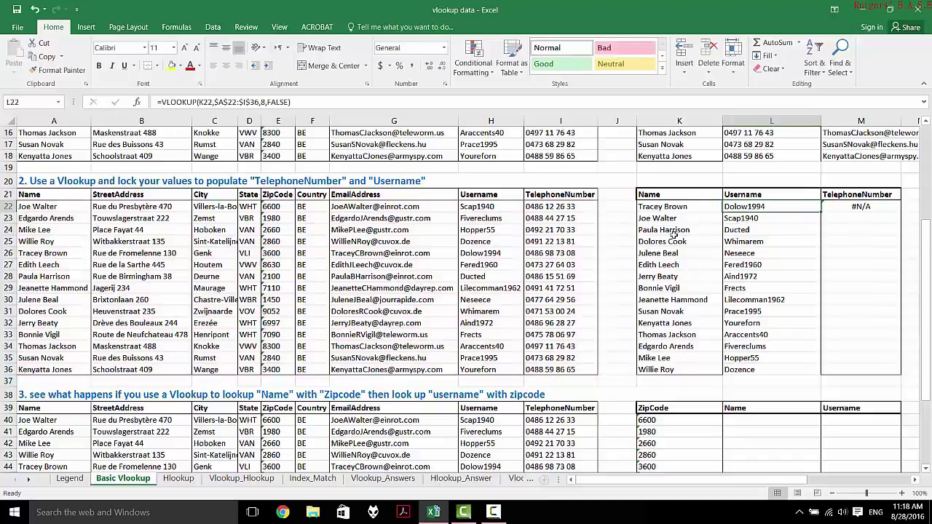
{"action": "double_click", "coordinate": [758, 206]}
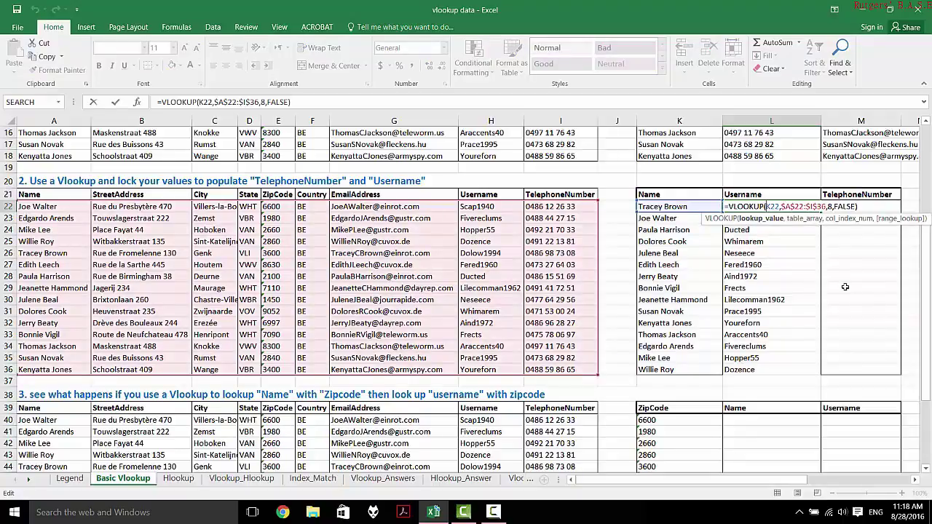
{"action": "type", "text": "$"}
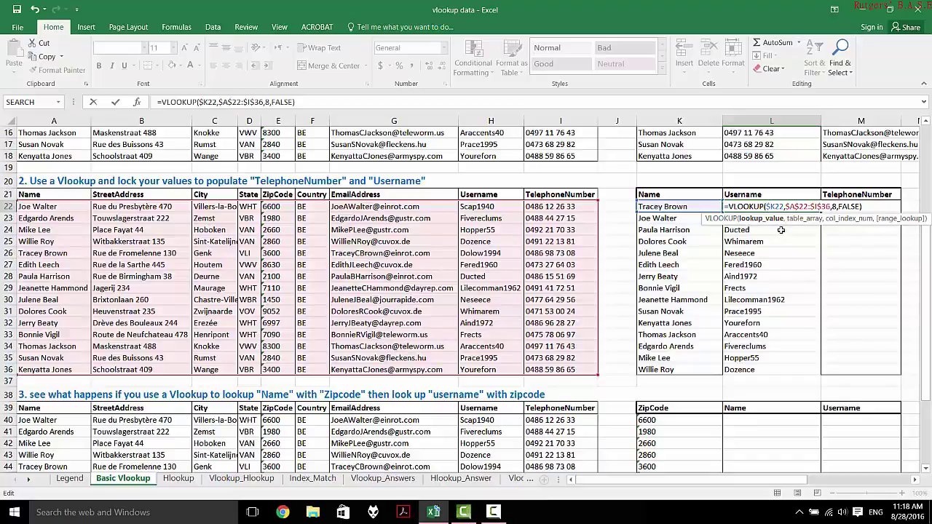
{"action": "key", "text": "Return"}
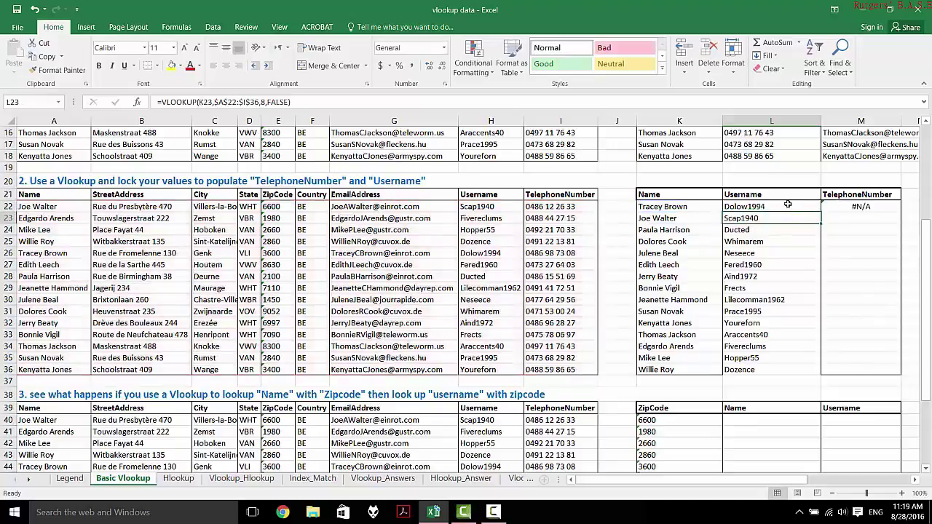
Fill the L22 formula across into M22 and check the references in the copied formula
{"action": "left_click", "coordinate": [802, 206]}
{"action": "left_click_drag", "start_coordinate": [827, 209], "coordinate": [871, 214]}
{"action": "left_click", "coordinate": [871, 214]}
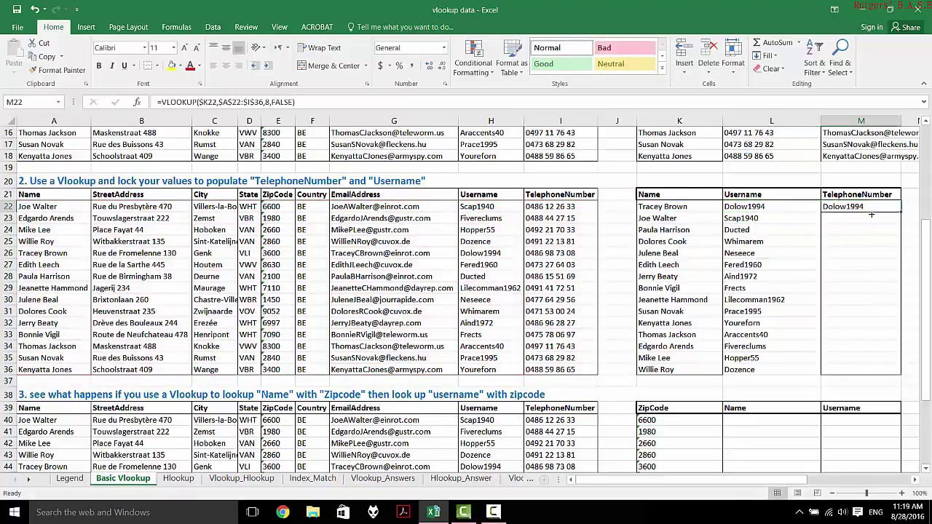
{"action": "double_click", "coordinate": [866, 211]}
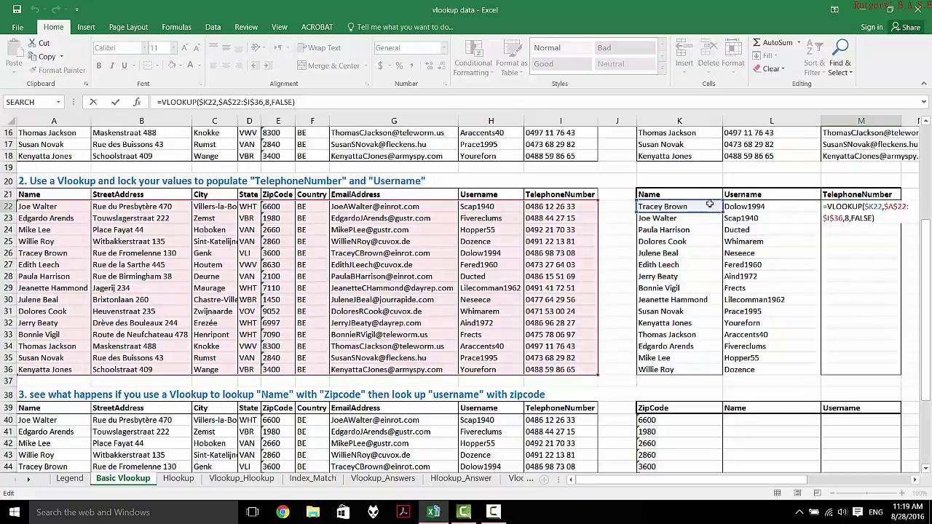
{"action": "key", "text": "Escape"}
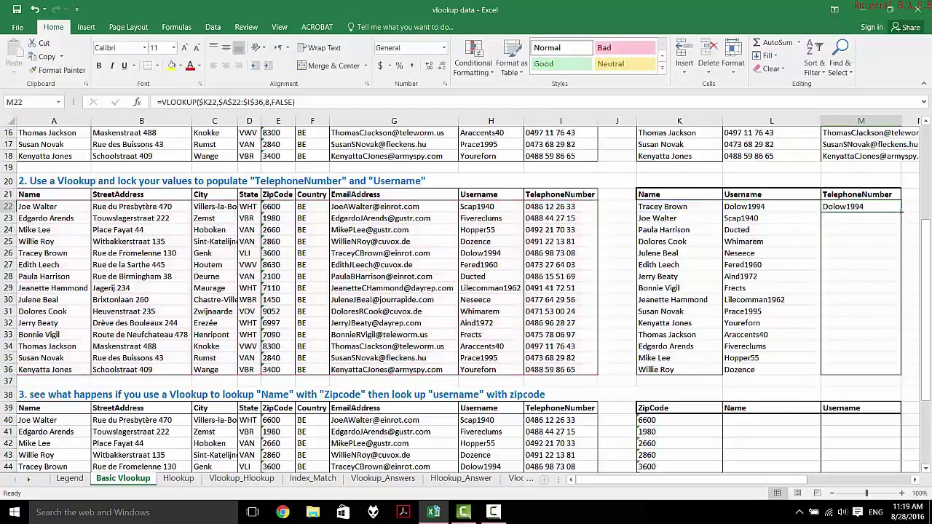
Fill the M22 formula down the TelephoneNumber column to M36 and check the copied formula in M32
{"action": "left_click_drag", "start_coordinate": [902, 213], "coordinate": [902, 373]}
{"action": "left_click", "coordinate": [869, 319]}
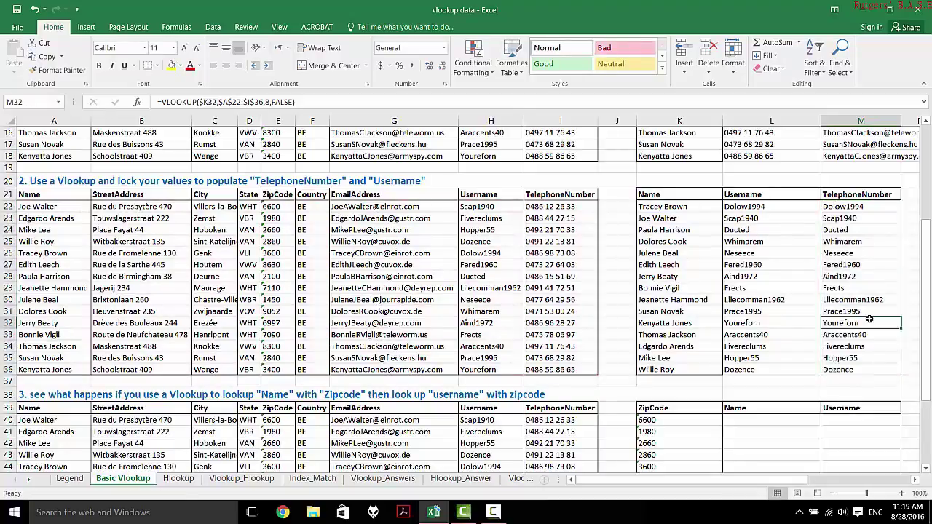
{"action": "double_click", "coordinate": [868, 318]}
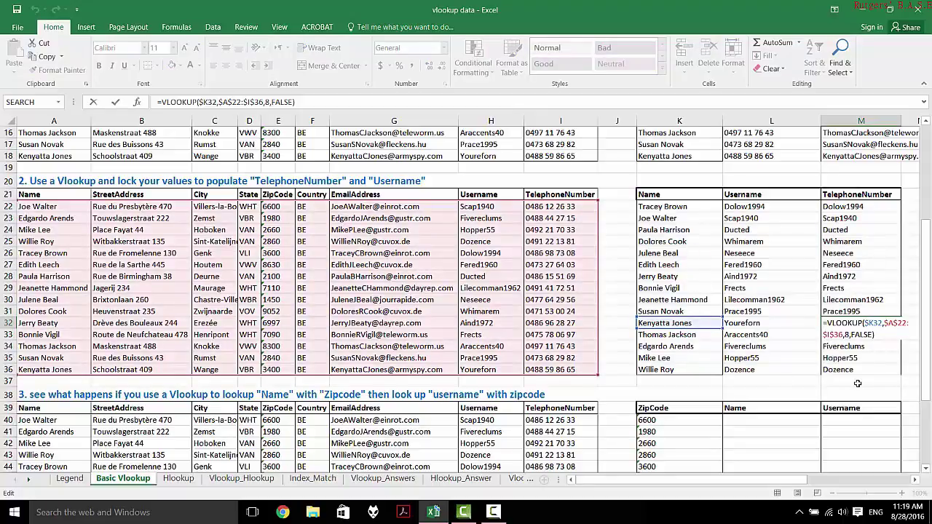
{"action": "key", "text": "Escape"}
Look over exercise 3, then compare the locked references in the VLOOKUP formulas of L22 and M22
{"action": "scroll", "coordinate": [858, 383], "scroll_direction": "down", "scroll_amount": 2}
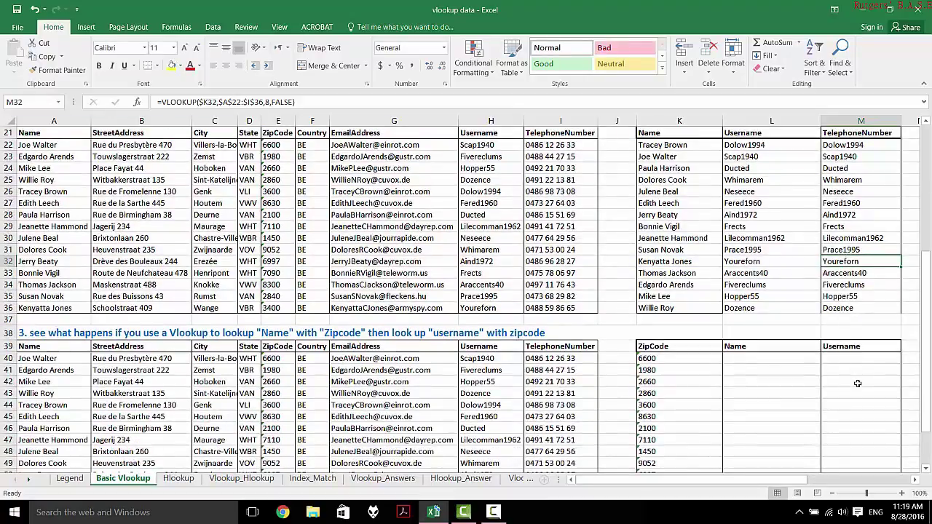
{"action": "scroll", "coordinate": [848, 308], "scroll_direction": "down", "scroll_amount": 2}
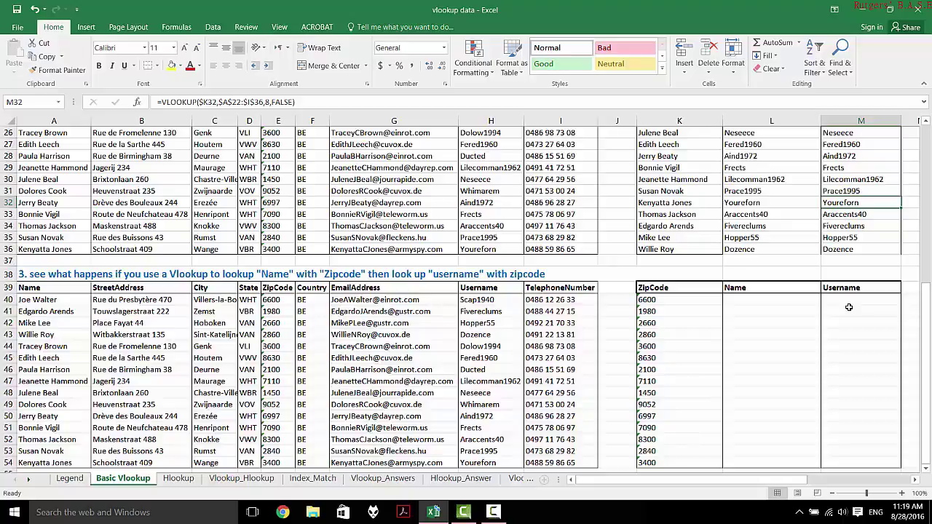
{"action": "scroll", "coordinate": [815, 291], "scroll_direction": "up", "scroll_amount": 7}
{"action": "scroll", "coordinate": [779, 281], "scroll_direction": "down", "scroll_amount": 5}
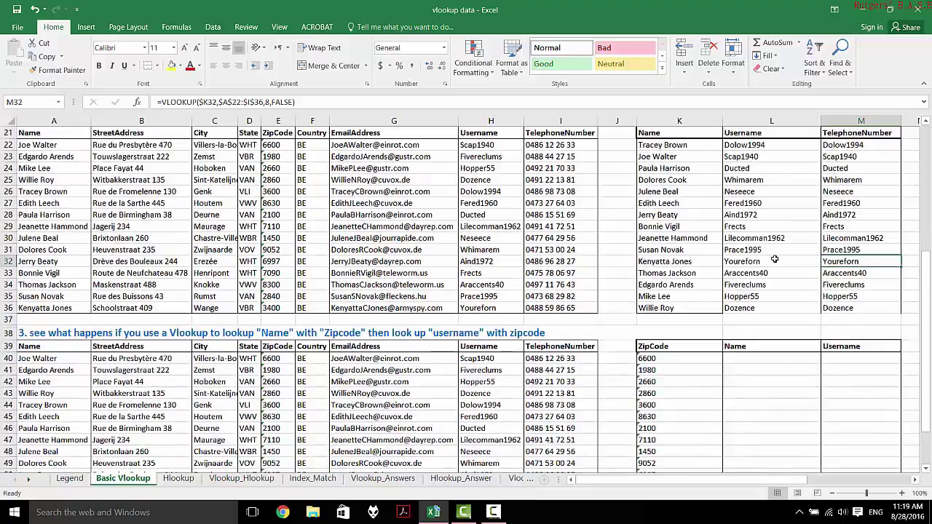
{"action": "scroll", "coordinate": [774, 259], "scroll_direction": "up", "scroll_amount": 3}
{"action": "left_click", "coordinate": [780, 265]}
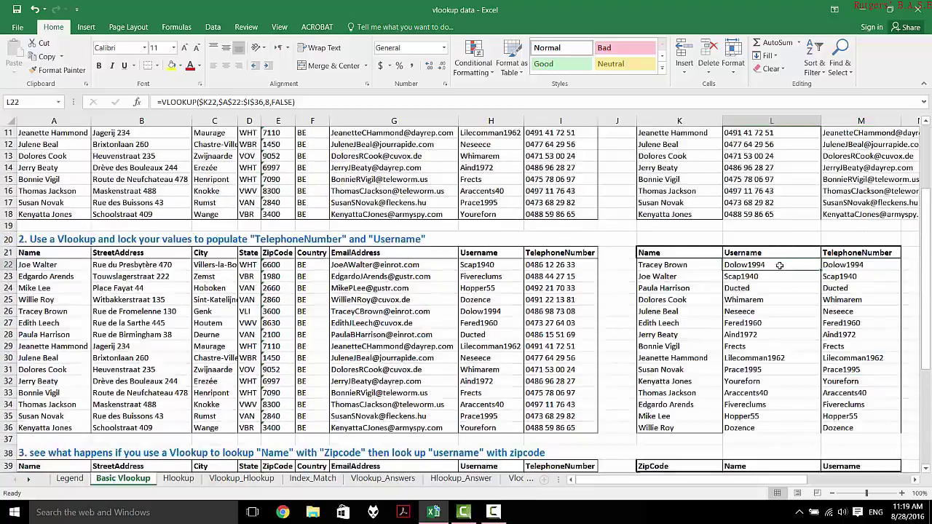
{"action": "double_click", "coordinate": [779, 265]}
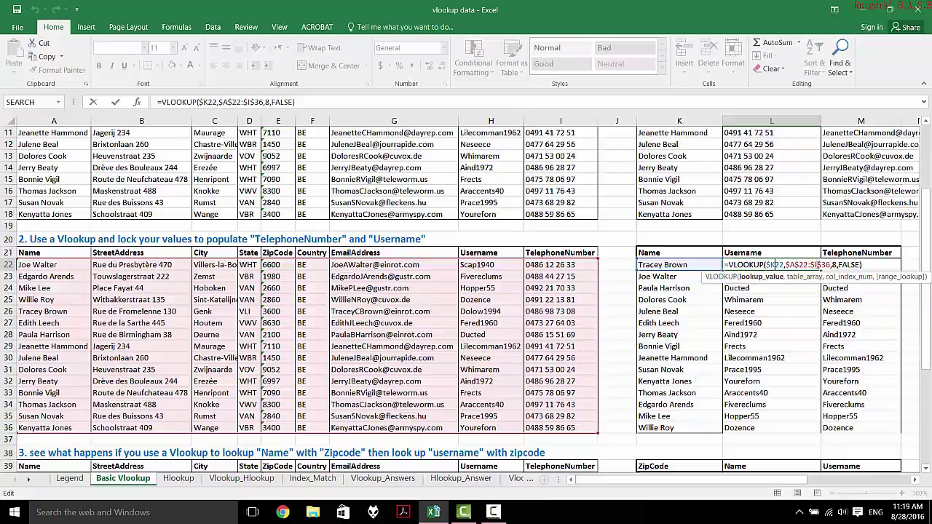
{"action": "key", "text": "Escape"}
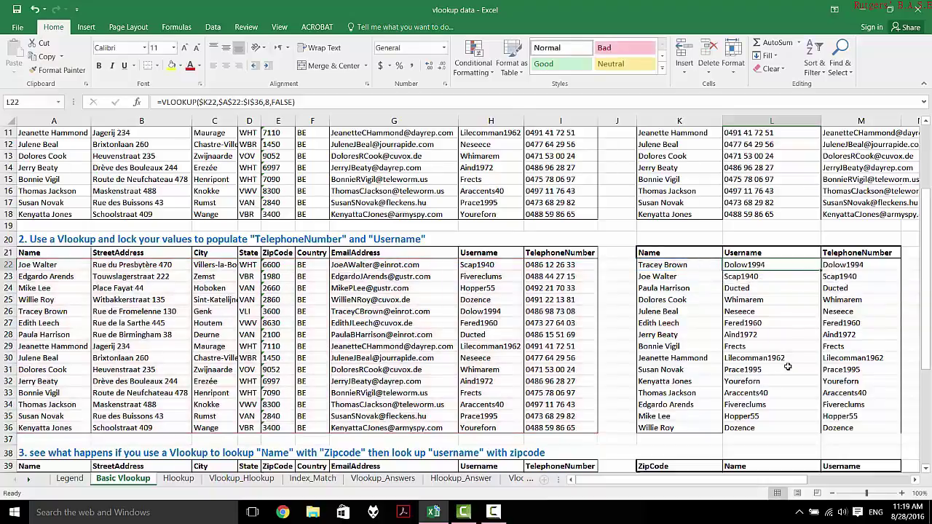
{"action": "left_click", "coordinate": [859, 265]}
{"action": "double_click", "coordinate": [864, 265]}
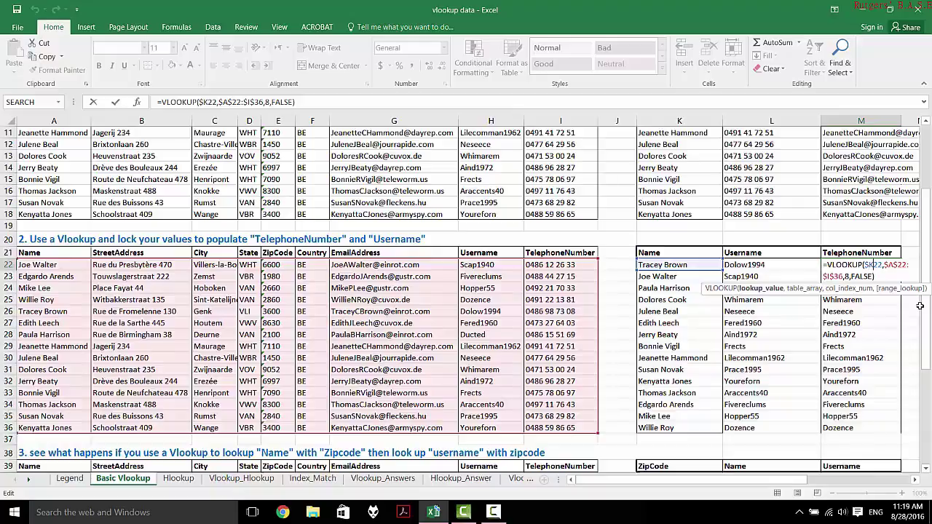
{"action": "key", "text": "Return"}
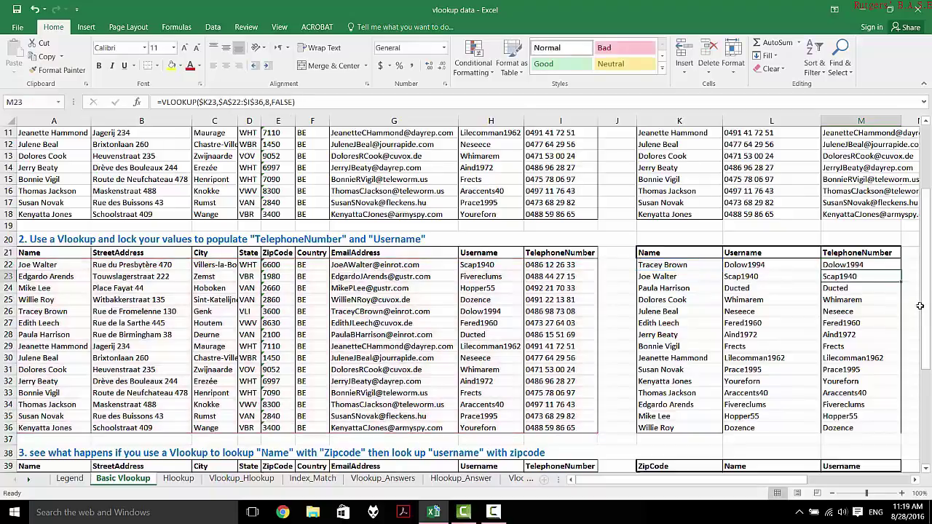
Fill the M22 formula with the fully locked lookup value $K$22 down the TelephoneNumber column to M36
{"action": "left_click", "coordinate": [886, 264]}
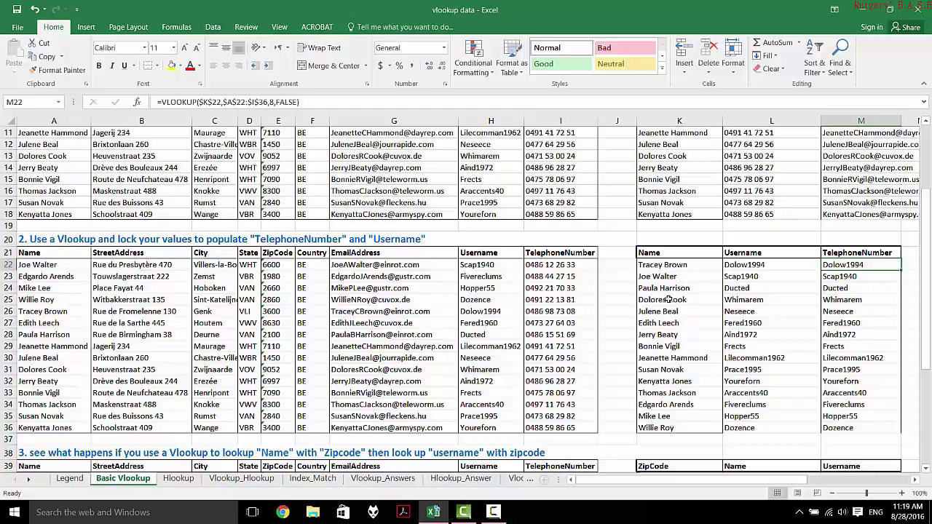
{"action": "mouse_move", "coordinate": [902, 265]}
{"action": "left_mouse_down"}
{"action": "mouse_move", "coordinate": [900, 391]}
{"action": "mouse_move", "coordinate": [889, 264]}
{"action": "mouse_move", "coordinate": [899, 264]}
{"action": "left_mouse_up"}
{"action": "double_click", "coordinate": [900, 271]}
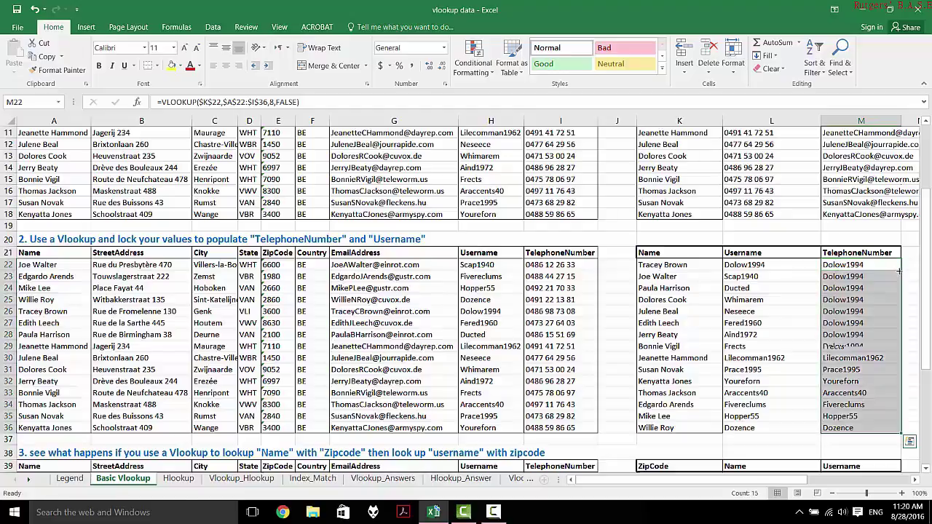
Examine the copied formulas in M23, M25 and M27, and select the TelephoneNumber results from M22 downward
{"action": "left_click", "coordinate": [856, 277]}
{"action": "double_click", "coordinate": [853, 280]}
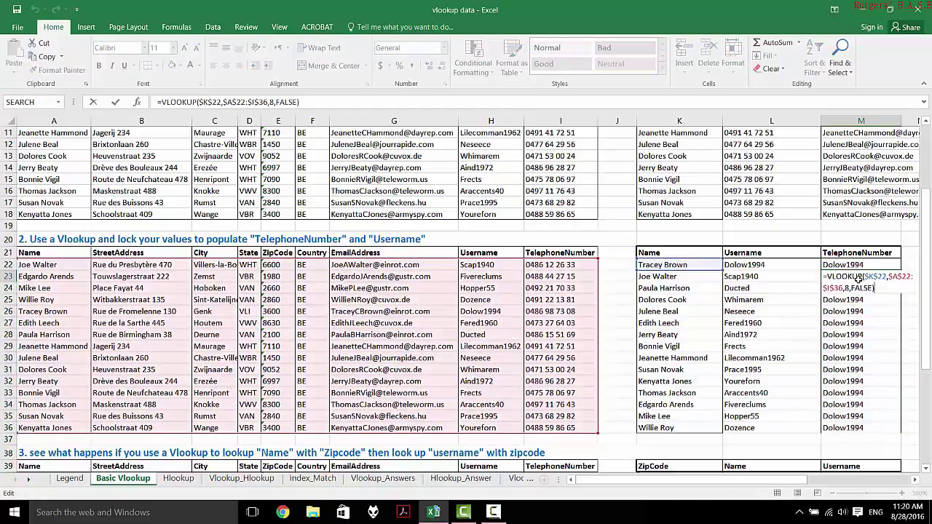
{"action": "key", "text": "Escape"}
{"action": "left_click", "coordinate": [850, 299]}
{"action": "double_click", "coordinate": [851, 300]}
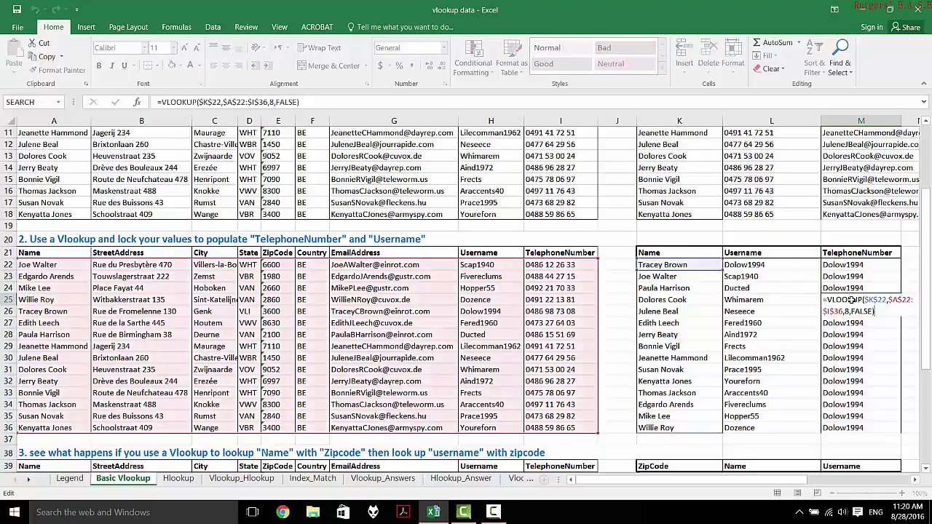
{"action": "key", "text": "Escape"}
{"action": "double_click", "coordinate": [845, 321]}
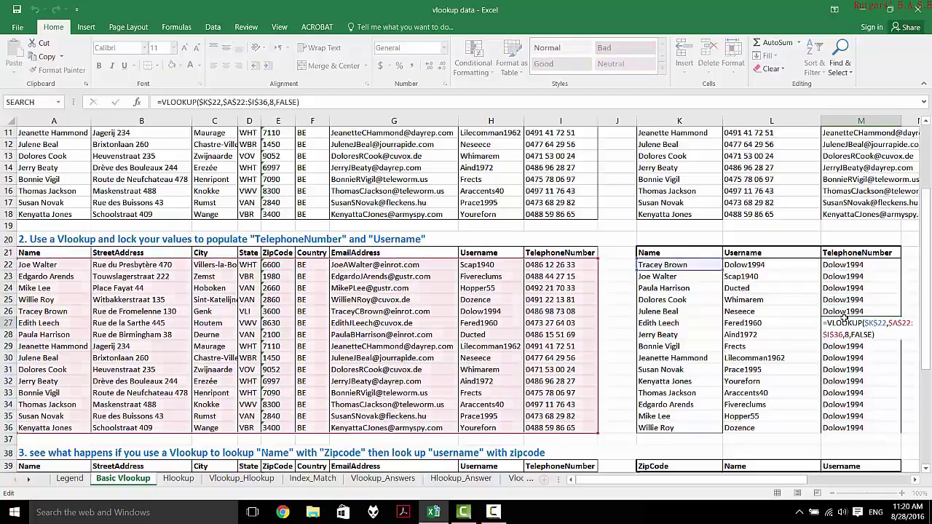
{"action": "key", "text": "Escape"}
{"action": "left_click", "coordinate": [856, 266]}
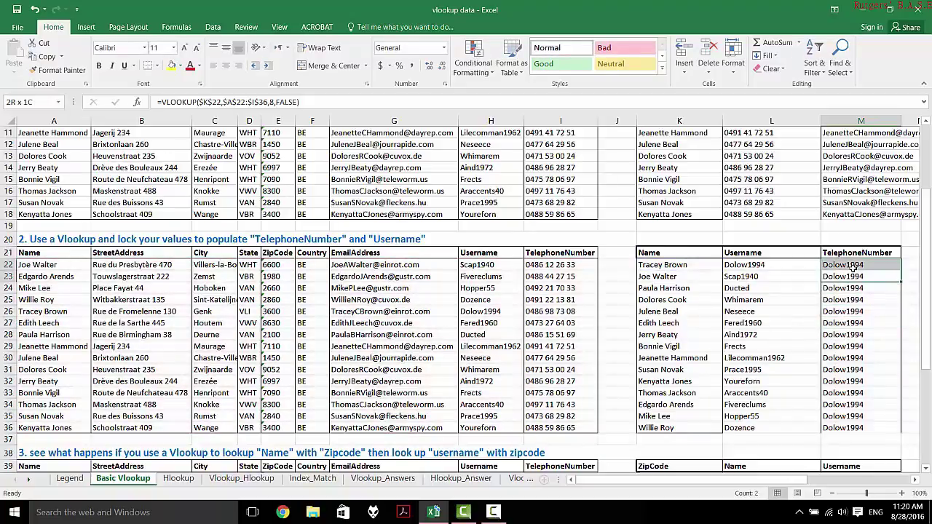
{"action": "key", "text": "shift+Down"}
{"action": "key", "text": "shift+Down"}
{"action": "key", "text": "shift+Down"}
{"action": "key", "text": "shift+Down"}
{"action": "key", "text": "shift+Down"}
{"action": "key", "text": "shift+Down"}
{"action": "key", "text": "shift+Down"}
{"action": "key", "text": "shift+Down"}
{"action": "key", "text": "shift+Down"}
{"action": "key", "text": "shift+Down"}
{"action": "key", "text": "shift+Down"}
{"action": "key", "text": "shift+Down"}
Unlock the row of the lookup value in M22's VLOOKUP formula so it reads $K22
{"action": "double_click", "coordinate": [860, 267]}
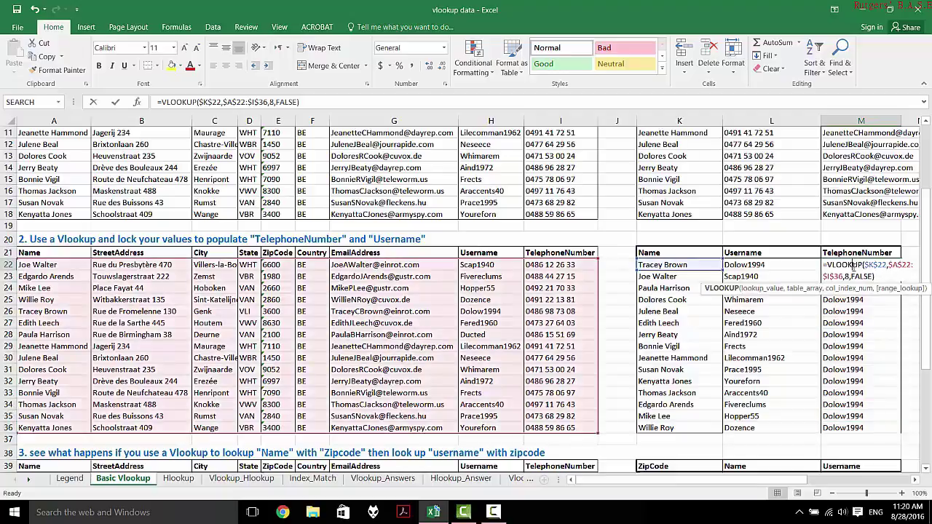
{"action": "left_click", "coordinate": [877, 265]}
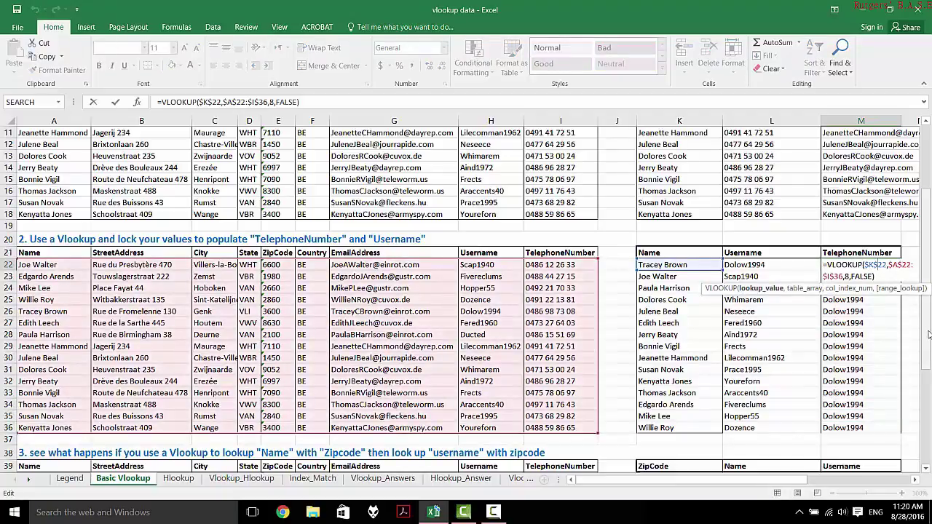
{"action": "key", "text": "BackSpace"}
{"action": "key", "text": "Return"}
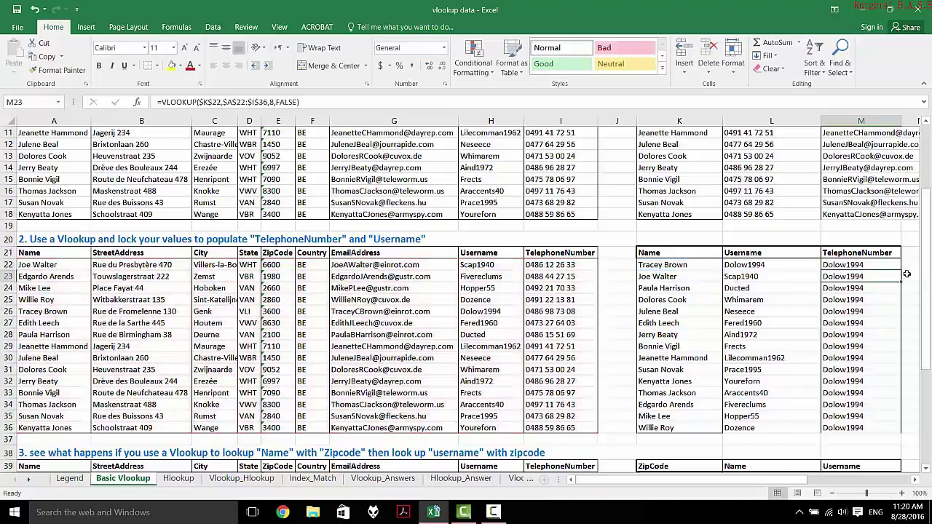
Fill the M22 formula down the TelephoneNumber column to M36 and check the lookup reference copied into M28
{"action": "left_click", "coordinate": [887, 260]}
{"action": "double_click", "coordinate": [901, 272]}
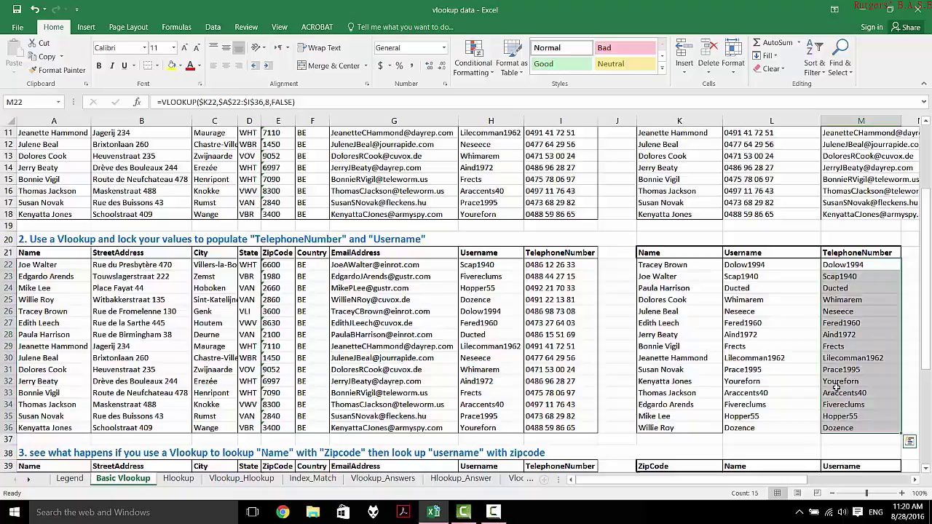
{"action": "double_click", "coordinate": [858, 334]}
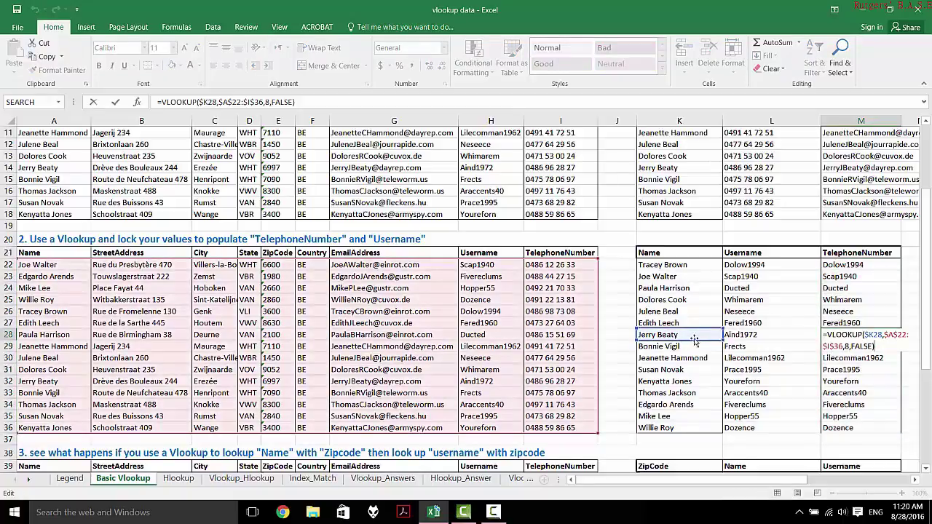
{"action": "mouse_move", "coordinate": [713, 337]}
{"action": "left_mouse_down"}
{"action": "mouse_move", "coordinate": [713, 326]}
{"action": "mouse_move", "coordinate": [718, 336]}
{"action": "left_mouse_up"}
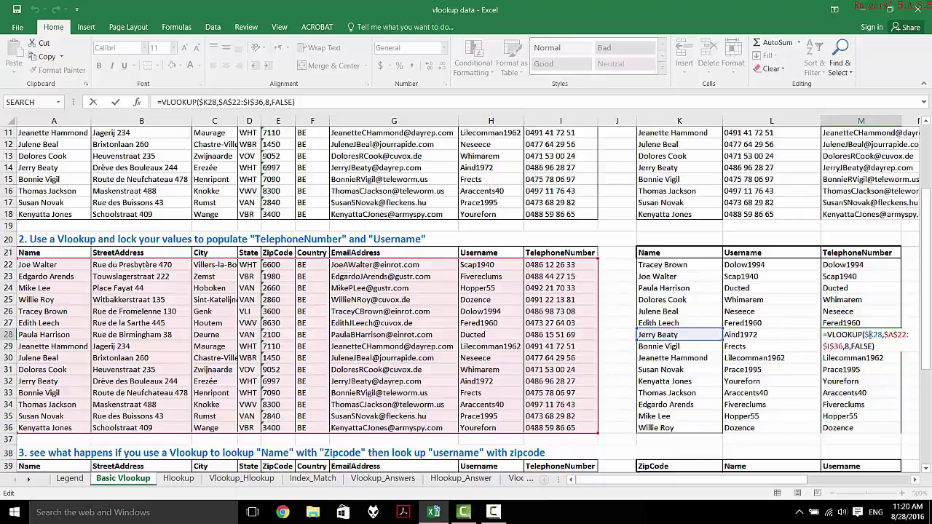
{"action": "key", "text": "ctrl+Return"}
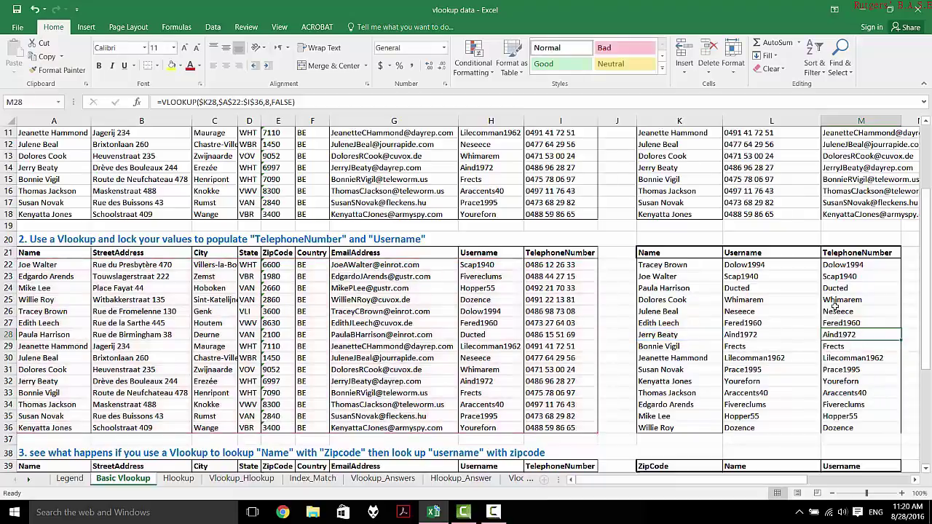
Set the column index of M22's VLOOKUP formula to 9 and fill it down the TelephoneNumber column to M36
{"action": "scroll", "coordinate": [835, 306], "scroll_direction": "down", "scroll_amount": 9}
{"action": "scroll", "coordinate": [835, 306], "scroll_direction": "up", "scroll_amount": 2}
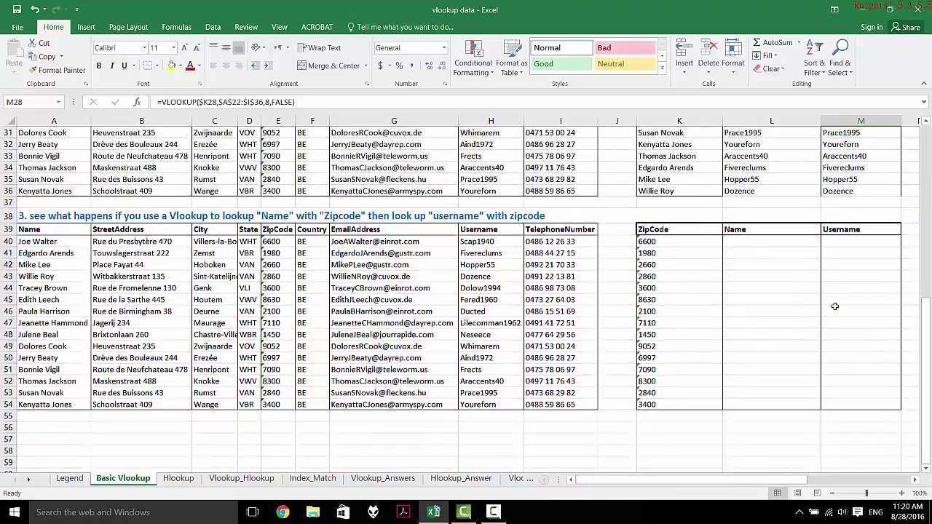
{"action": "scroll", "coordinate": [836, 306], "scroll_direction": "up", "scroll_amount": 5}
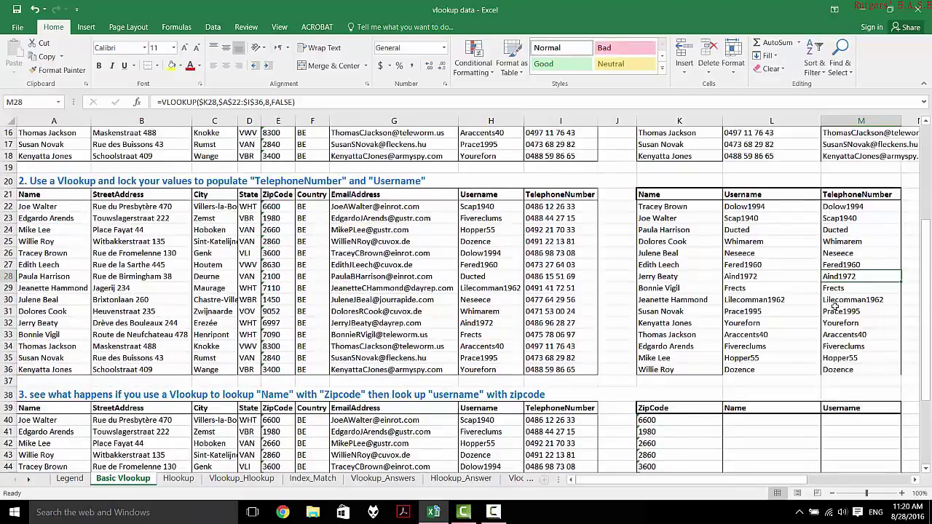
{"action": "left_click", "coordinate": [850, 257]}
{"action": "left_click", "coordinate": [852, 207]}
{"action": "double_click", "coordinate": [852, 208]}
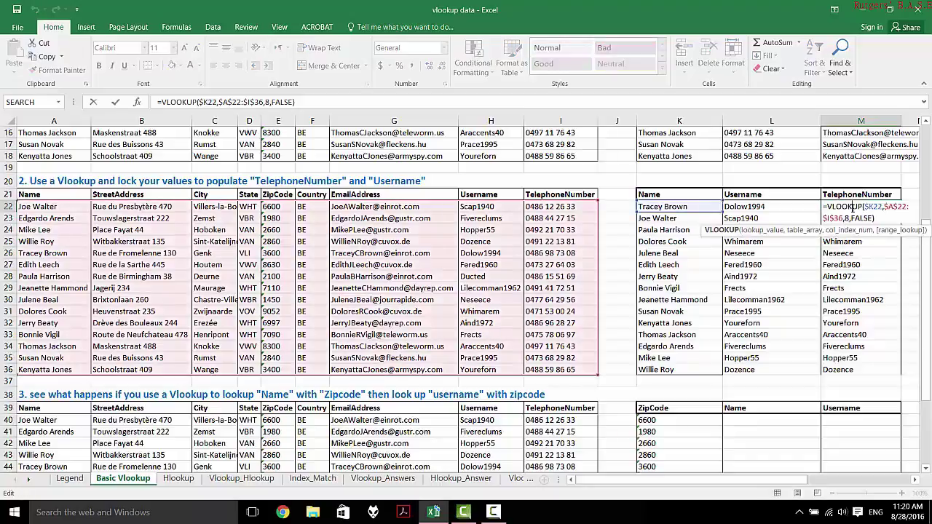
{"action": "left_click", "coordinate": [852, 218]}
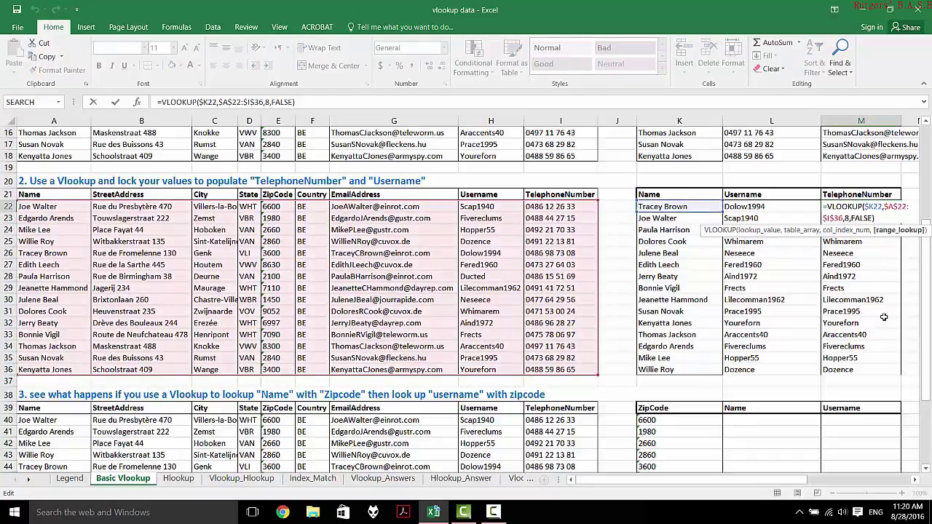
{"action": "key", "text": "Left"}
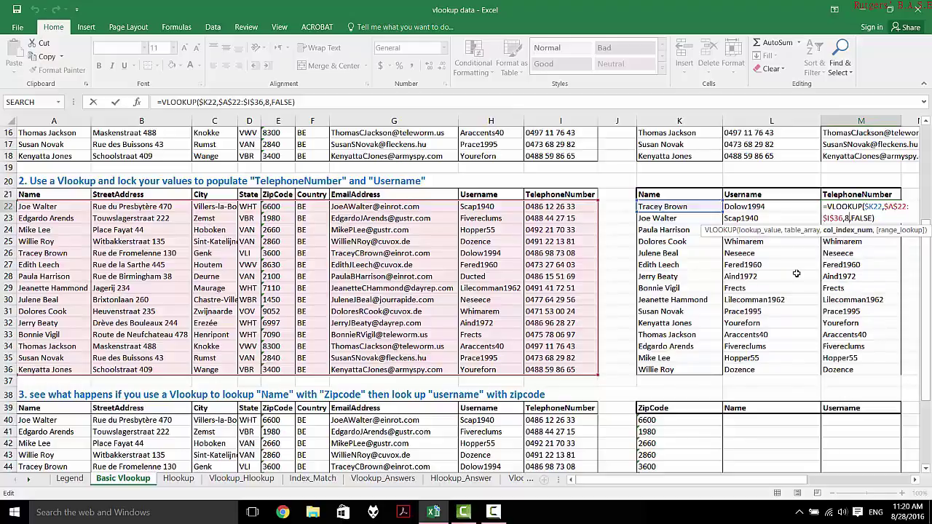
{"action": "key", "text": "BackSpace"}
{"action": "type", "text": "9"}
{"action": "key", "text": "Return"}
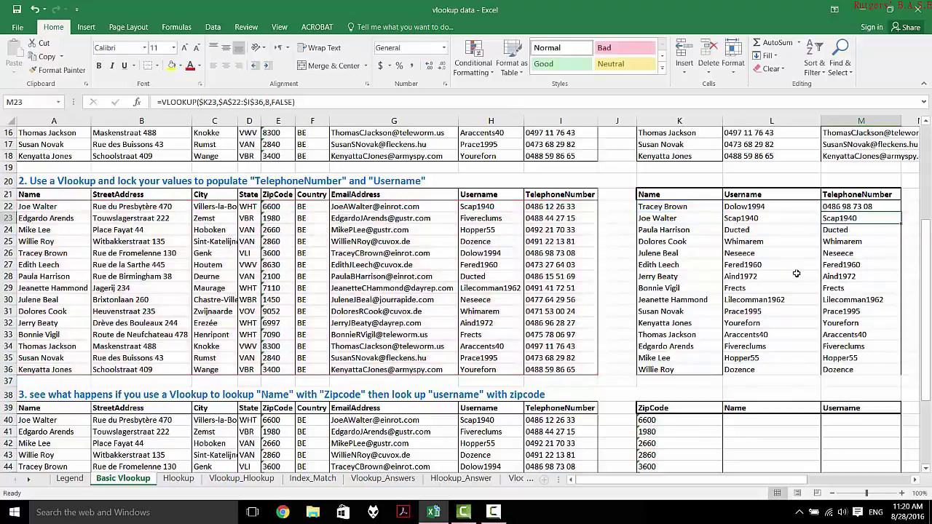
{"action": "left_click", "coordinate": [876, 206]}
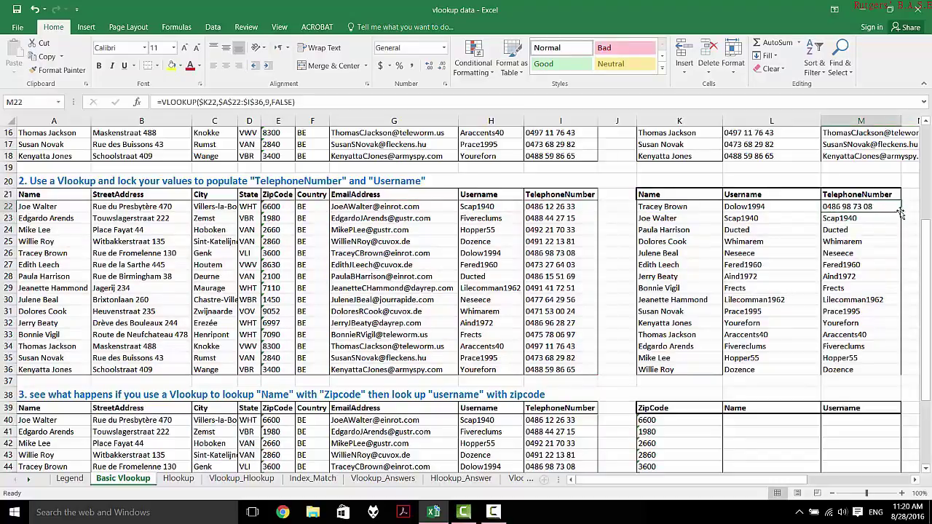
{"action": "double_click", "coordinate": [901, 210]}
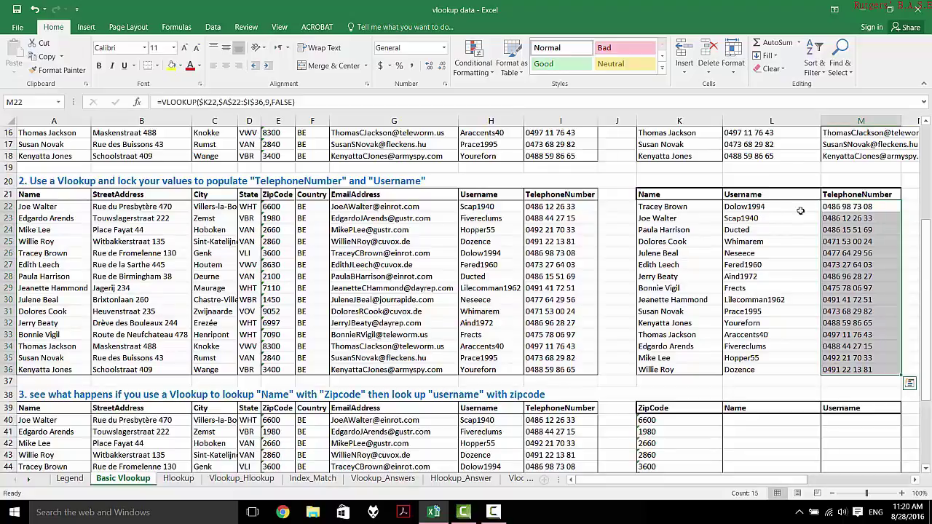
Fill the L22 formula down the Username column and across into M22
{"action": "left_click", "coordinate": [814, 209]}
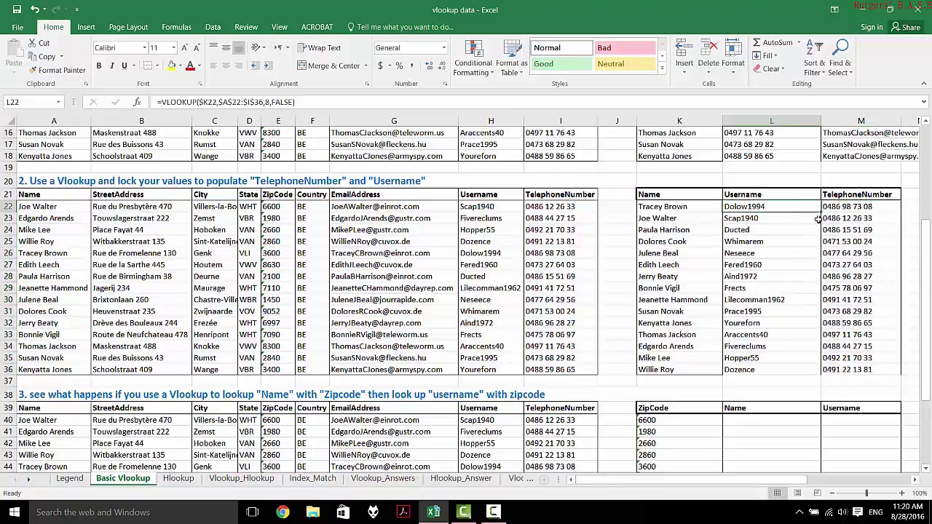
{"action": "double_click", "coordinate": [822, 212]}
{"action": "left_click", "coordinate": [801, 206]}
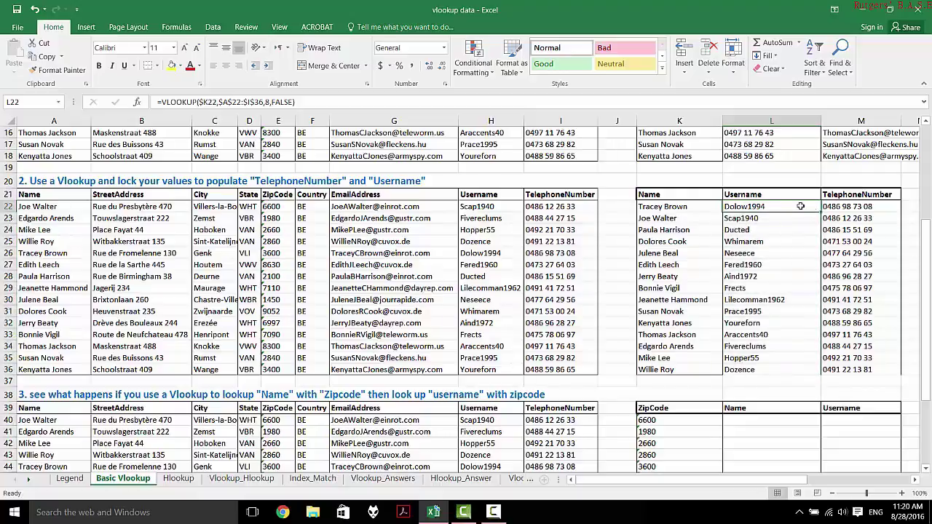
{"action": "left_click_drag", "start_coordinate": [822, 212], "coordinate": [839, 209]}
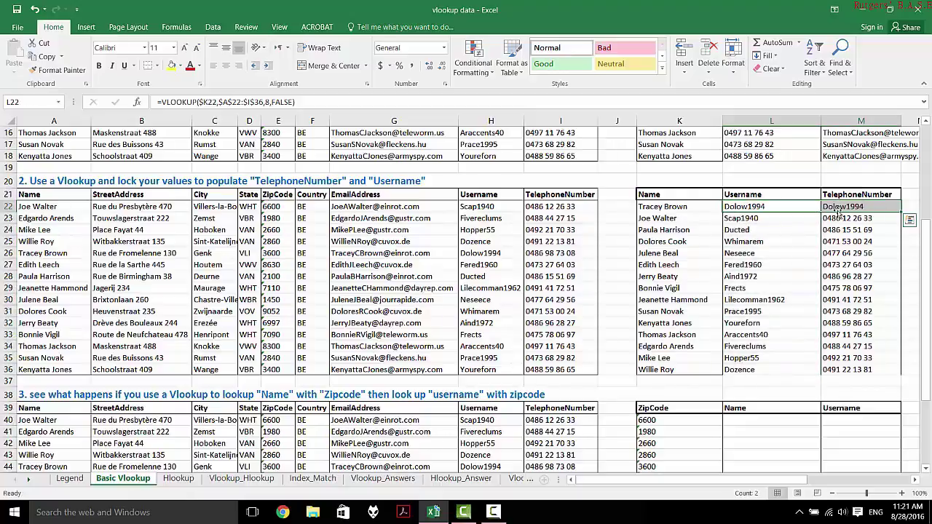
Change the column index number in the formula copied to M22 to 9
{"action": "double_click", "coordinate": [840, 207]}
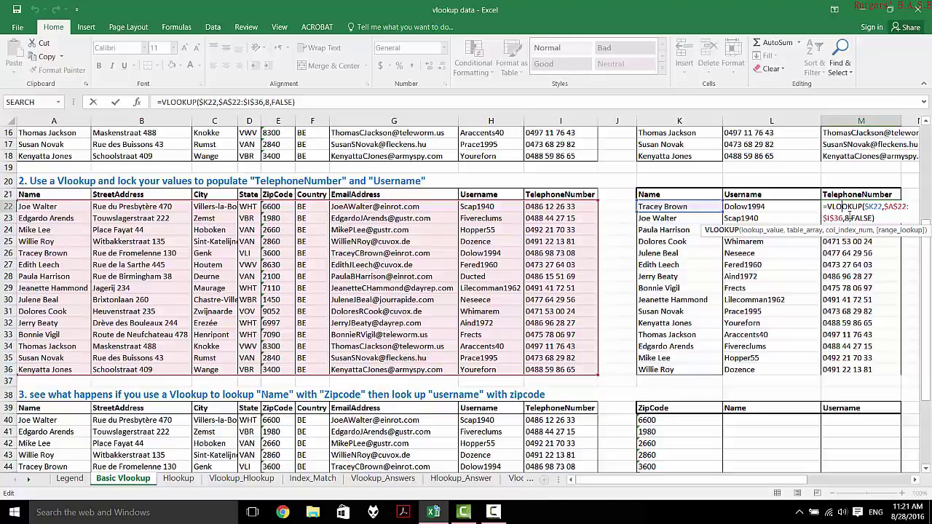
{"action": "left_click", "coordinate": [848, 217]}
{"action": "key", "text": "BackSpace"}
{"action": "type", "text": "9"}
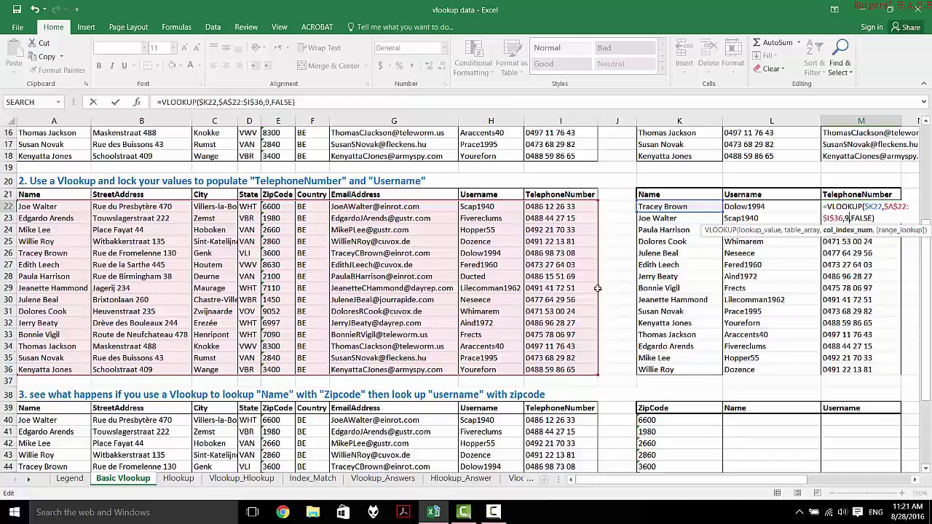
{"action": "key", "text": "Return"}
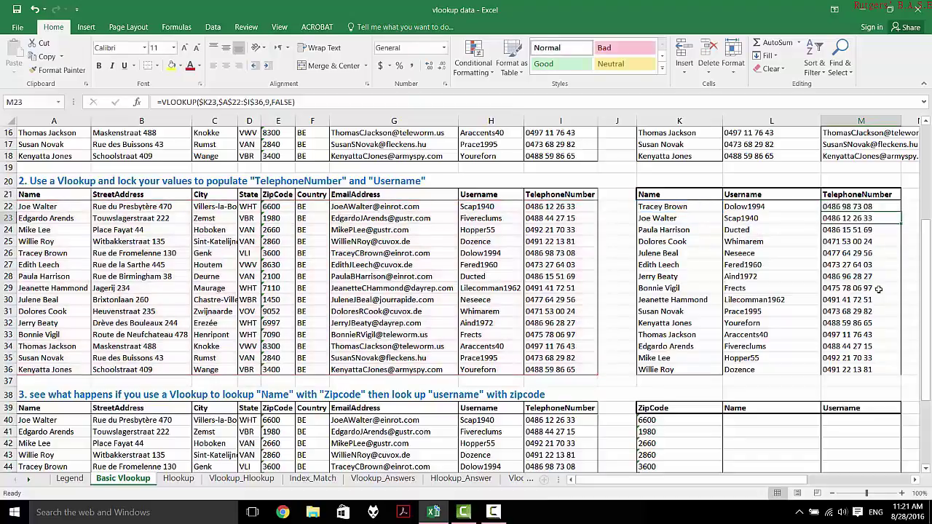
Fill the corrected M22 formula down the rest of exercise 2's TelephoneNumber column to M36
{"action": "left_click", "coordinate": [890, 208]}
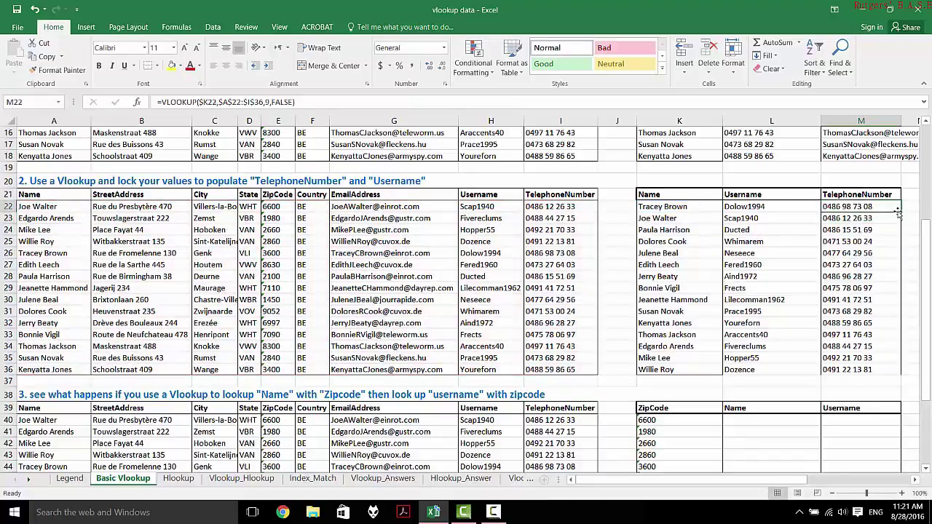
{"action": "left_click_drag", "start_coordinate": [900, 212], "coordinate": [900, 212]}
{"action": "double_click", "coordinate": [901, 212]}
Look over exercise 3's source table and the ZipCode lookup values in K40:K54, and select the first empty Name cell, L40
{"action": "scroll", "coordinate": [894, 385], "scroll_direction": "down", "scroll_amount": 3}
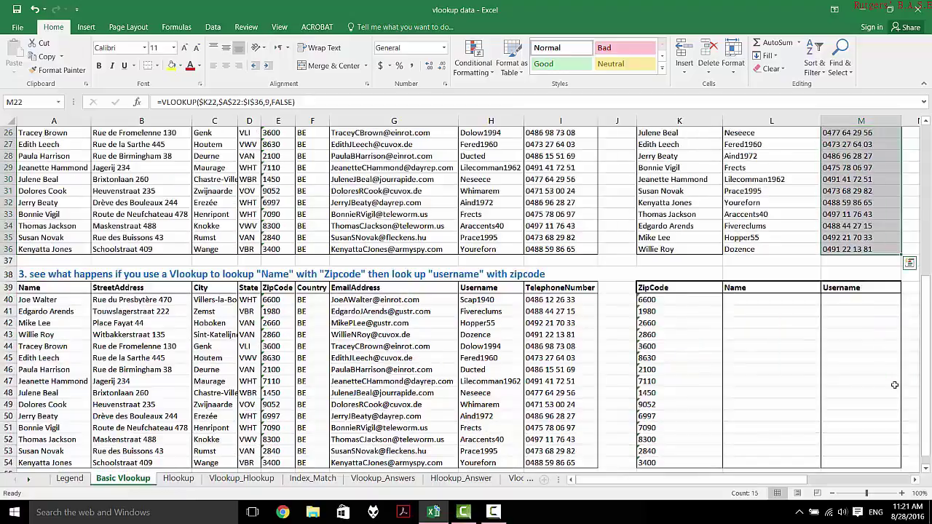
{"action": "left_click", "coordinate": [655, 345]}
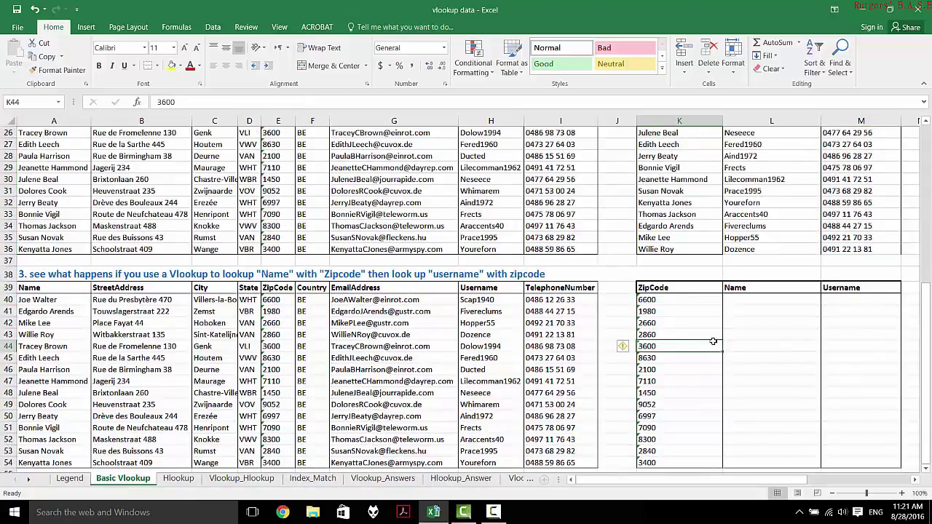
{"action": "scroll", "coordinate": [653, 341], "scroll_direction": "down", "scroll_amount": 3}
{"action": "scroll", "coordinate": [713, 340], "scroll_direction": "up", "scroll_amount": 1}
{"action": "scroll", "coordinate": [713, 341], "scroll_direction": "up", "scroll_amount": 2}
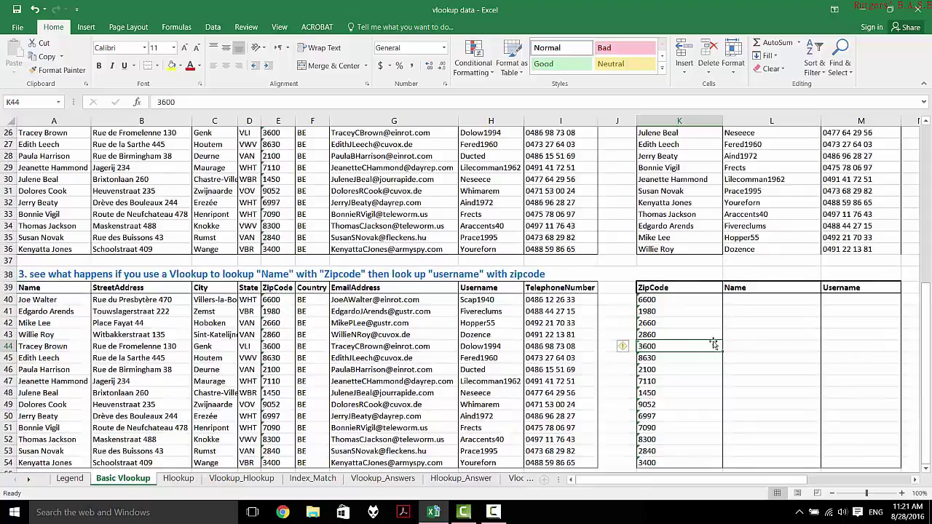
{"action": "scroll", "coordinate": [710, 335], "scroll_direction": "down", "scroll_amount": 2}
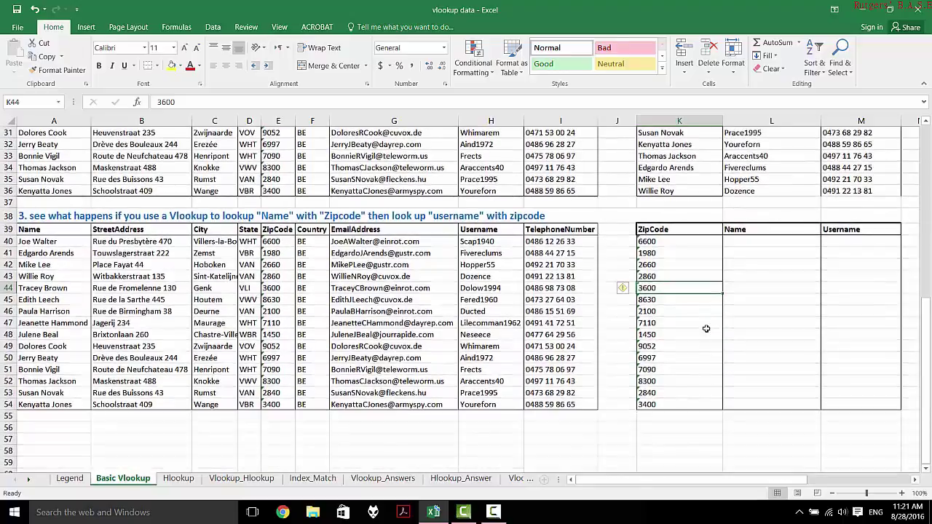
{"action": "left_click", "coordinate": [737, 246]}
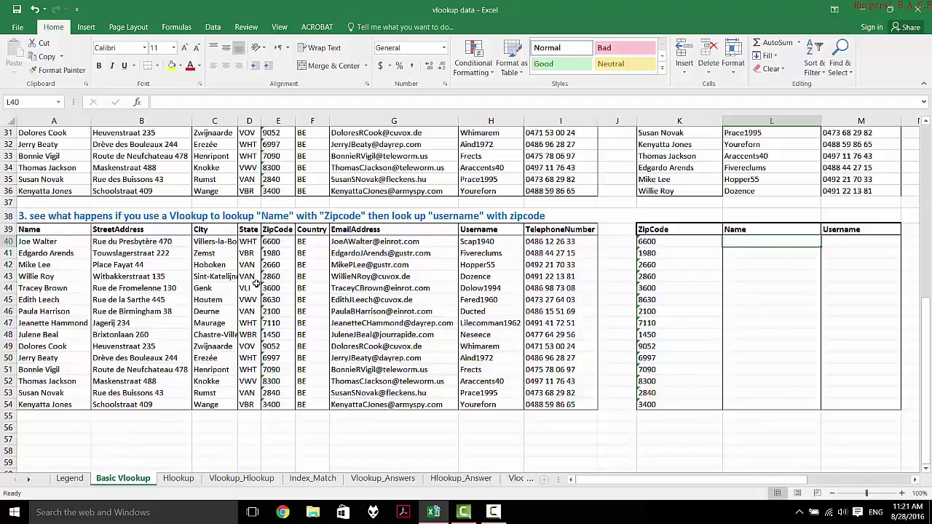
{"action": "left_click_drag", "start_coordinate": [675, 241], "coordinate": [671, 405]}
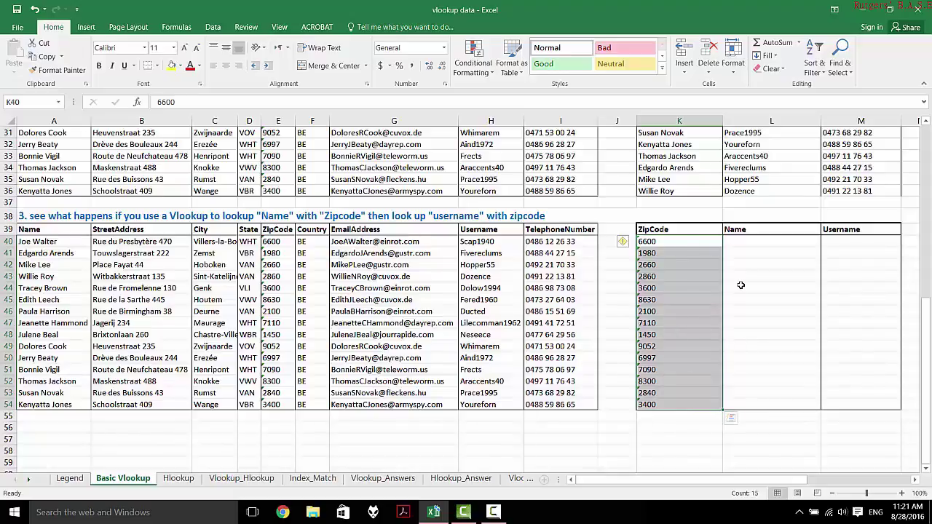
{"action": "left_click", "coordinate": [749, 245]}
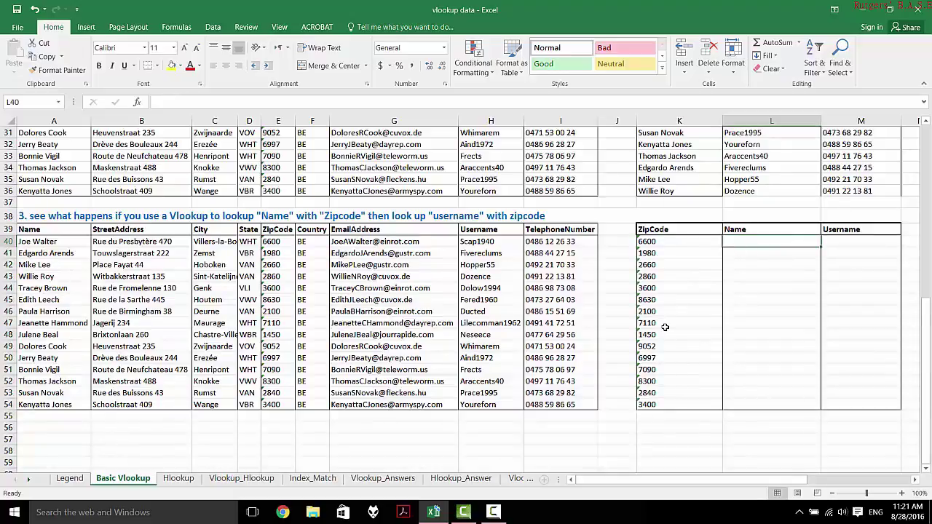
Enter =VLOOKUP(K40,$A$40:$I$54,1,0) in L40 to look up the Name by ZipCode
{"action": "type", "text": "="}
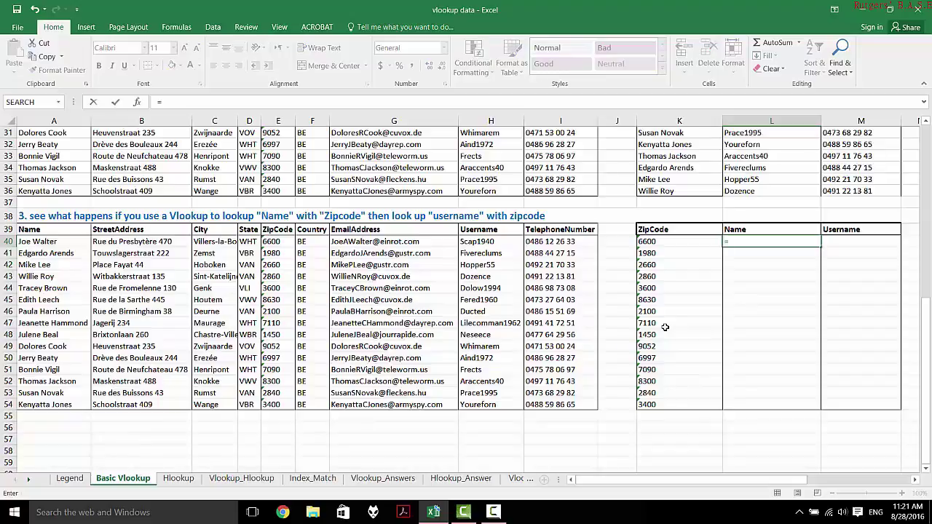
{"action": "type", "text": "VLOOKUP("}
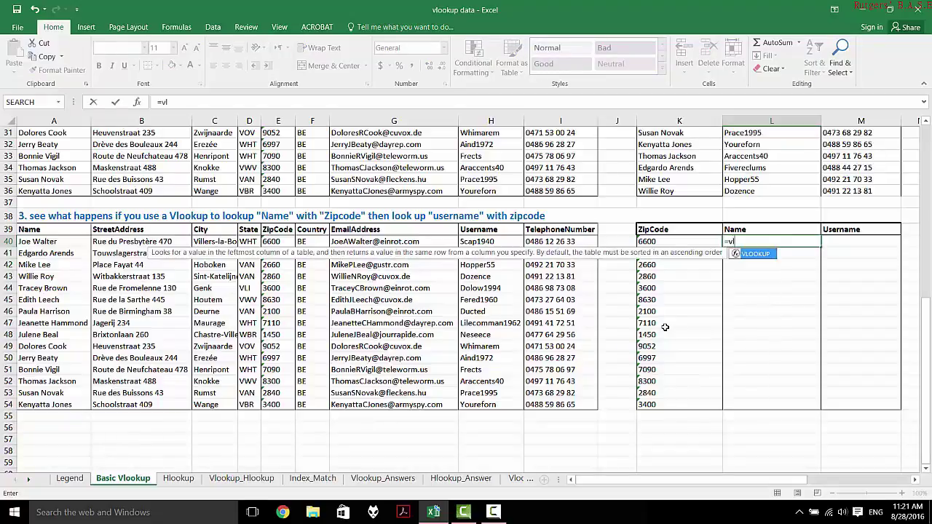
{"action": "left_click", "coordinate": [677, 242]}
{"action": "type", "text": ","}
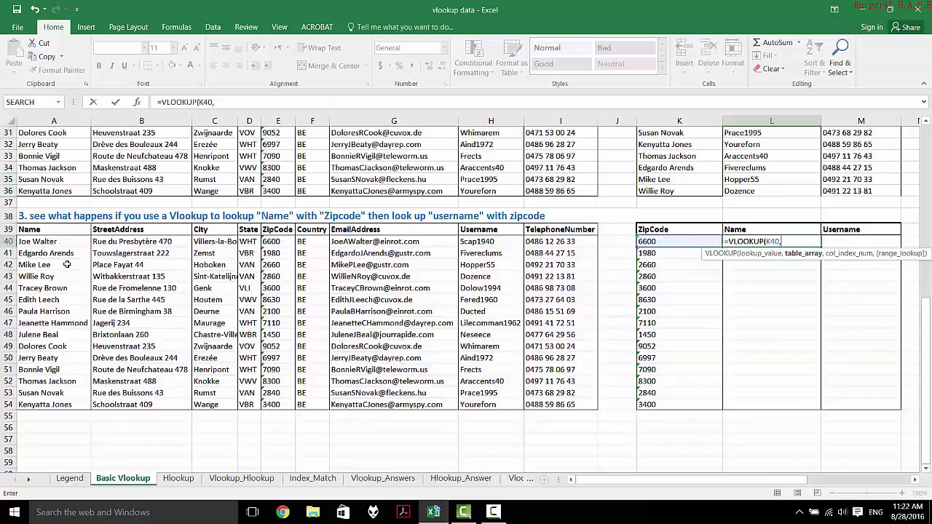
{"action": "left_click_drag", "start_coordinate": [52, 241], "coordinate": [587, 404]}
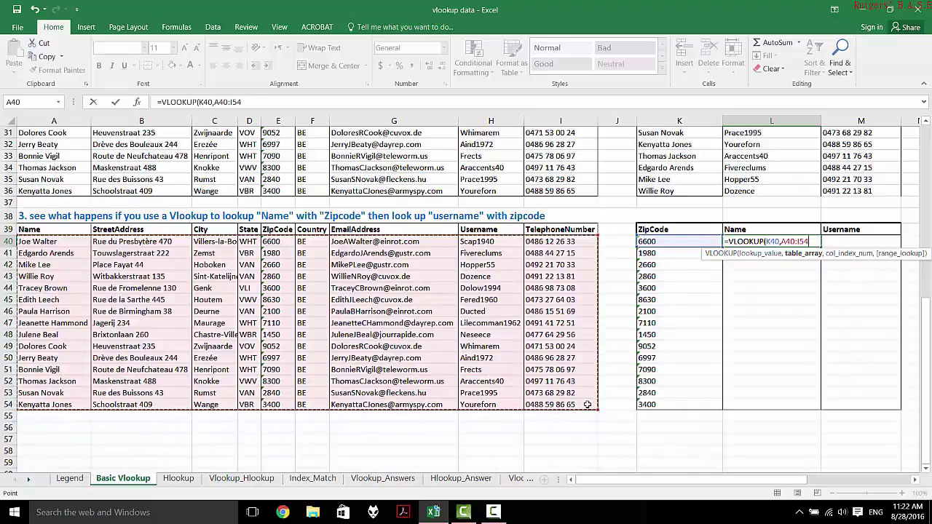
{"action": "key", "text": "F4"}
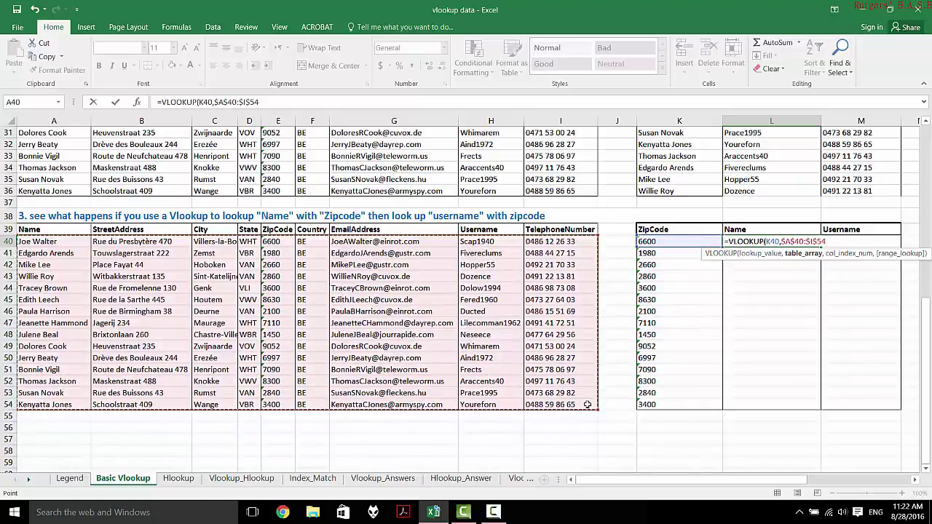
{"action": "type", "text": ","}
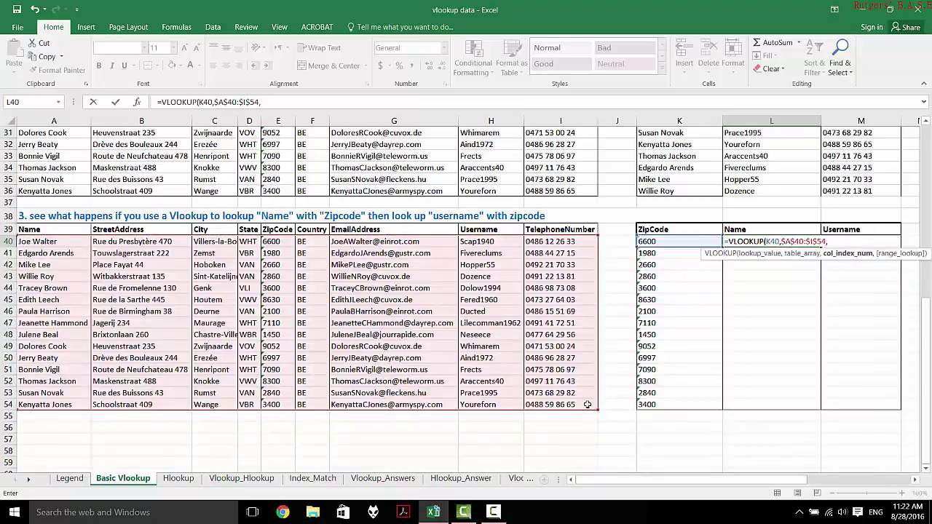
{"action": "type", "text": "1,"}
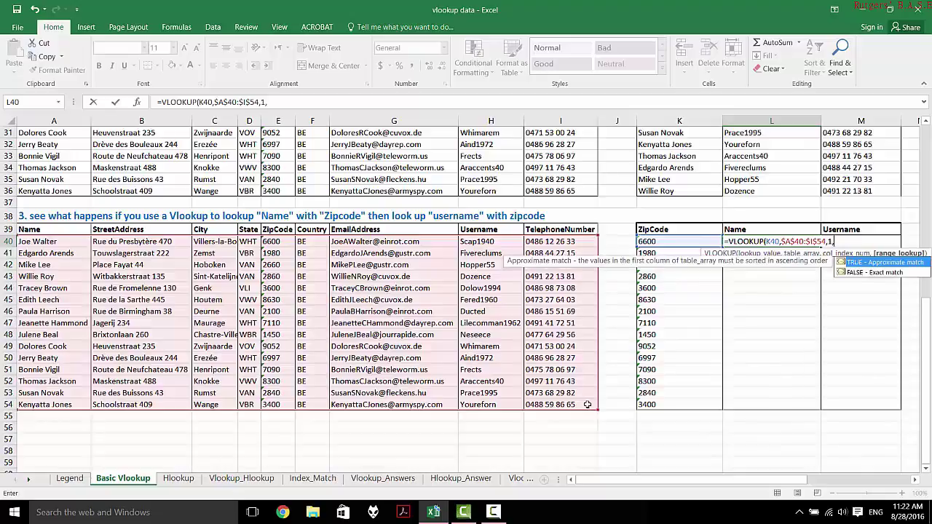
{"action": "type", "text": "0)"}
{"action": "key", "text": "Return"}
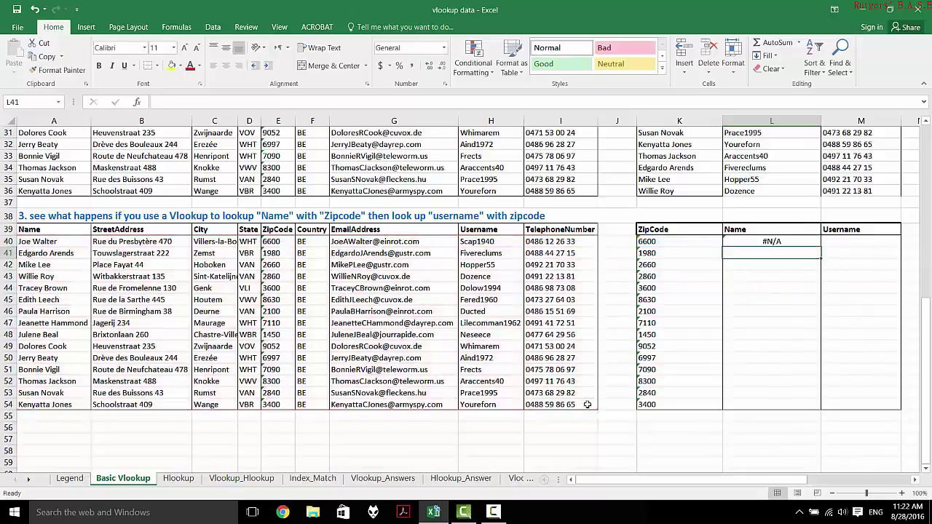
Fill the L40 formula down exercise 3's Name column to L54, and check the references in L40
{"action": "left_click", "coordinate": [794, 243]}
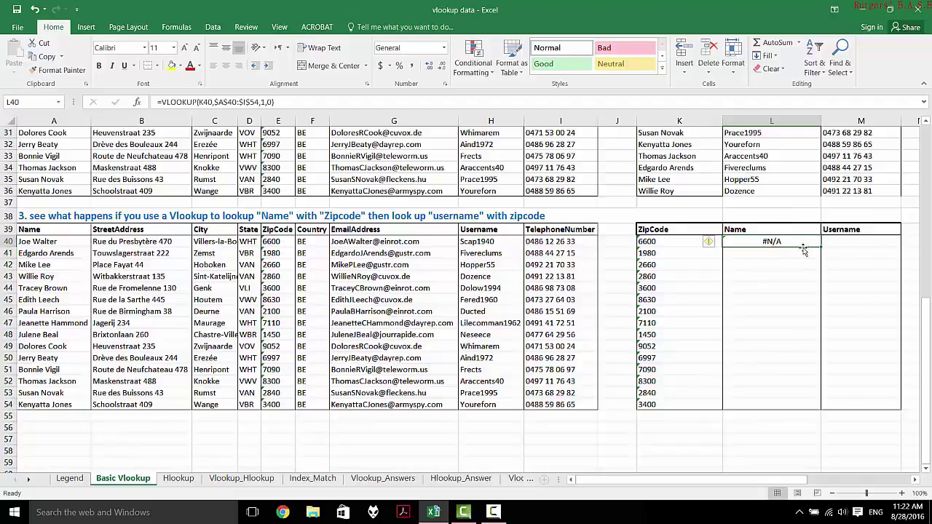
{"action": "double_click", "coordinate": [821, 246]}
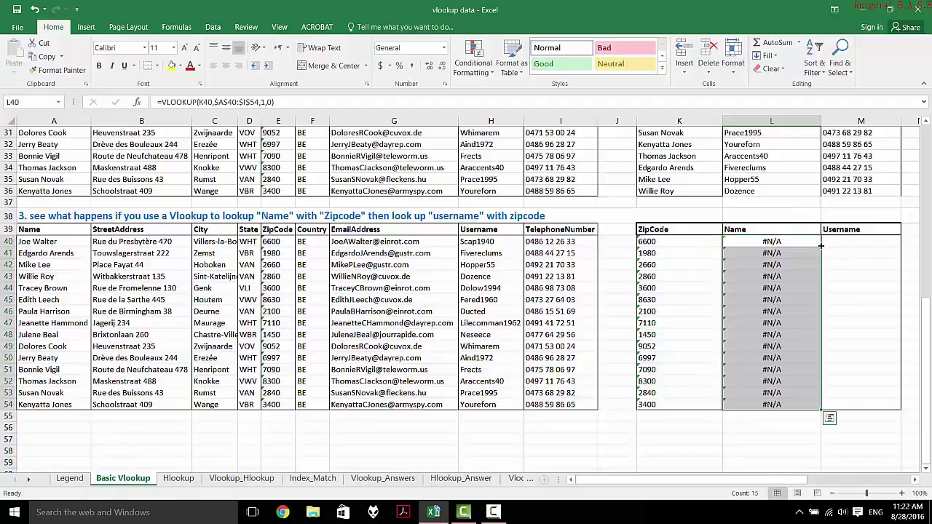
{"action": "double_click", "coordinate": [802, 244]}
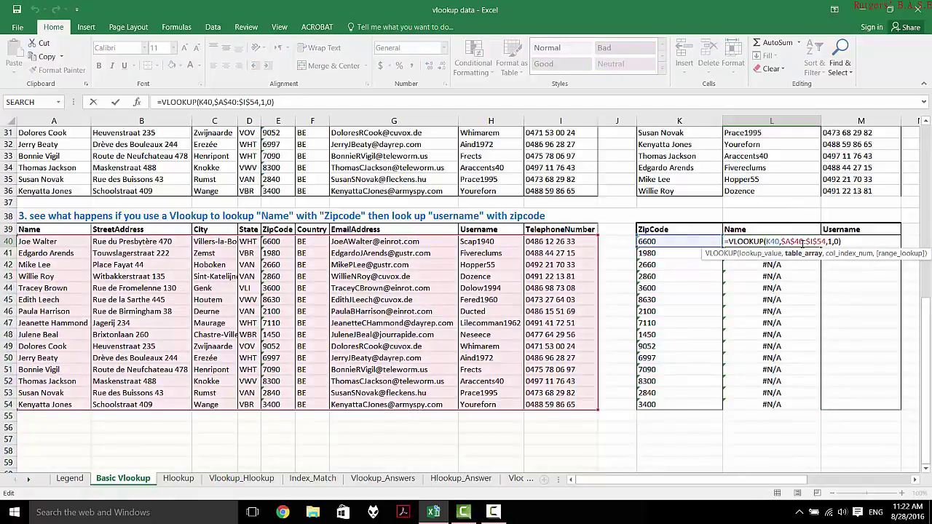
{"action": "key", "text": "Escape"}
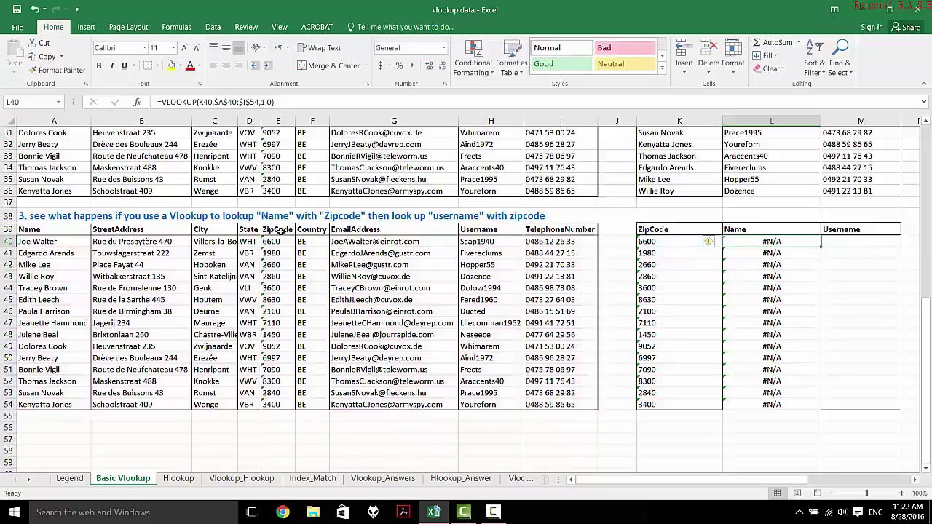
Compare the positions of the Name and ZipCode columns in exercise 3's source table
{"action": "left_click_drag", "start_coordinate": [36, 231], "coordinate": [42, 404]}
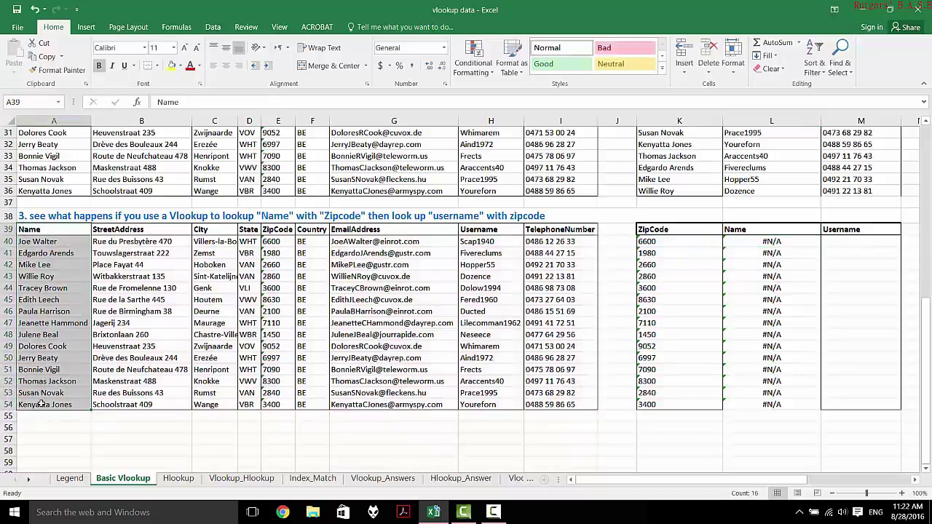
{"action": "double_click", "coordinate": [277, 241]}
{"action": "left_click_drag", "start_coordinate": [279, 229], "coordinate": [275, 405]}
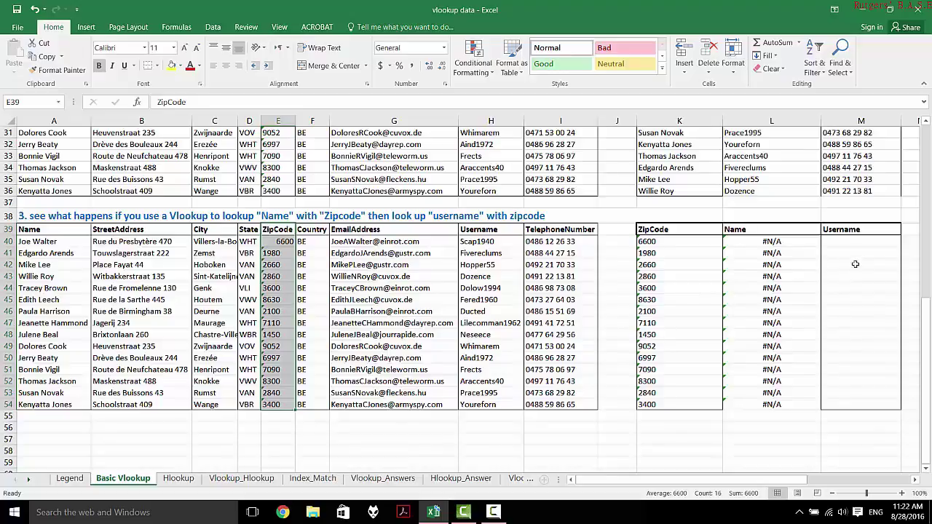
Try looking up the Username by ZipCode in M40 with =VLOOKUP(K40,$A$40:$I$54,8,0)
{"action": "left_click", "coordinate": [845, 246]}
{"action": "type", "text": "="}
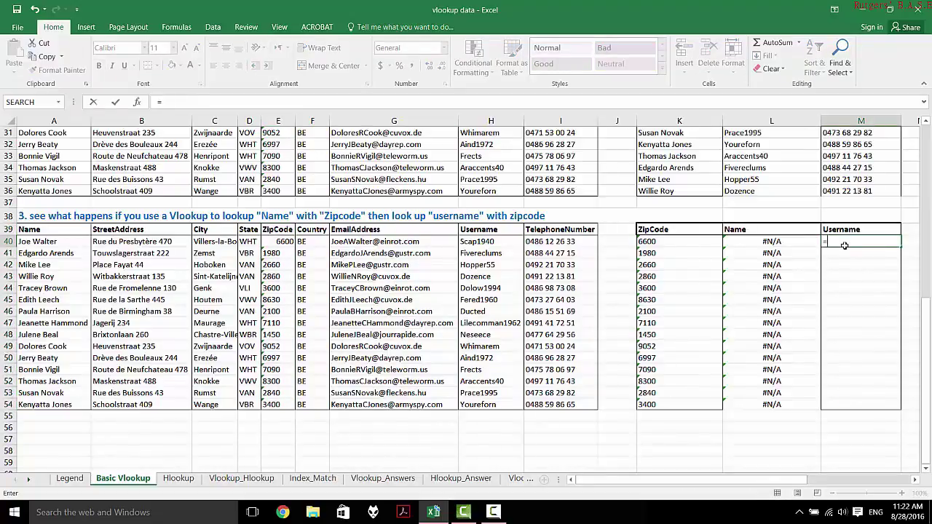
{"action": "type", "text": "VLOOKUP("}
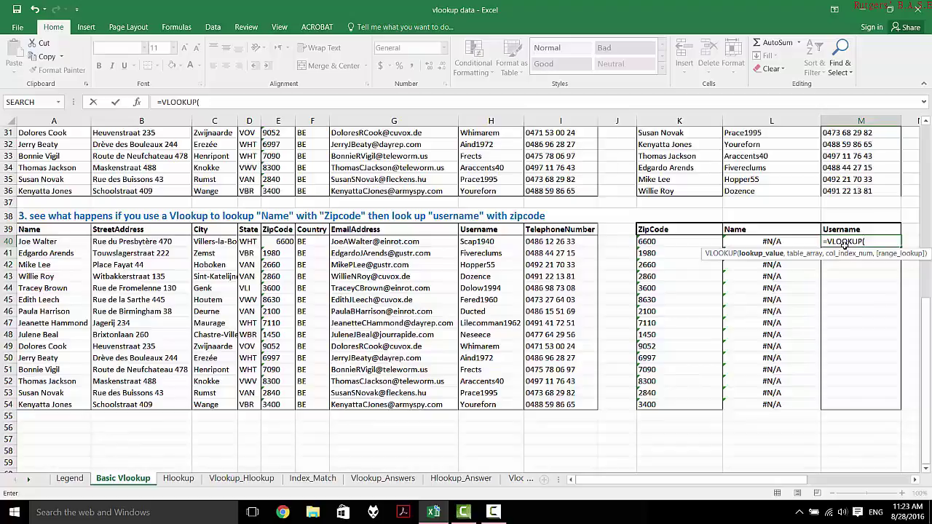
{"action": "left_click", "coordinate": [680, 243]}
{"action": "type", "text": ","}
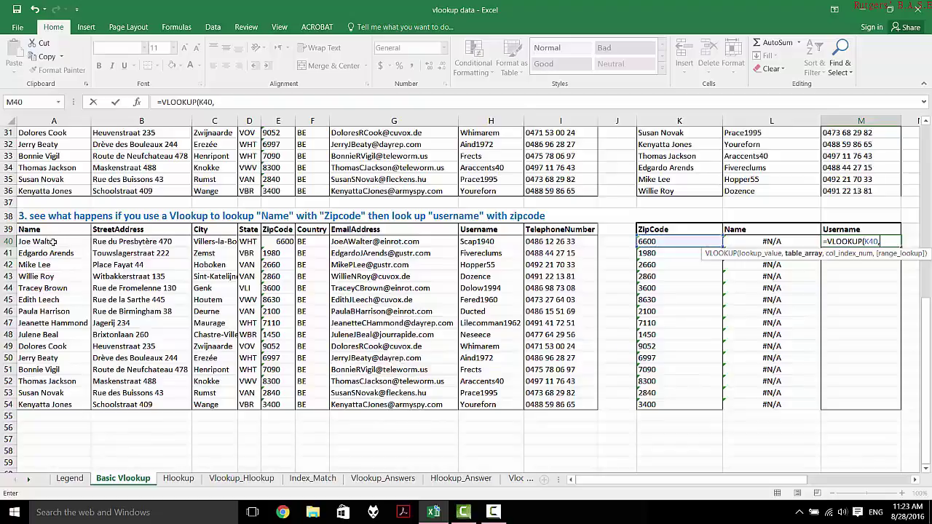
{"action": "left_click_drag", "start_coordinate": [53, 241], "coordinate": [549, 406]}
{"action": "key", "text": "F4"}
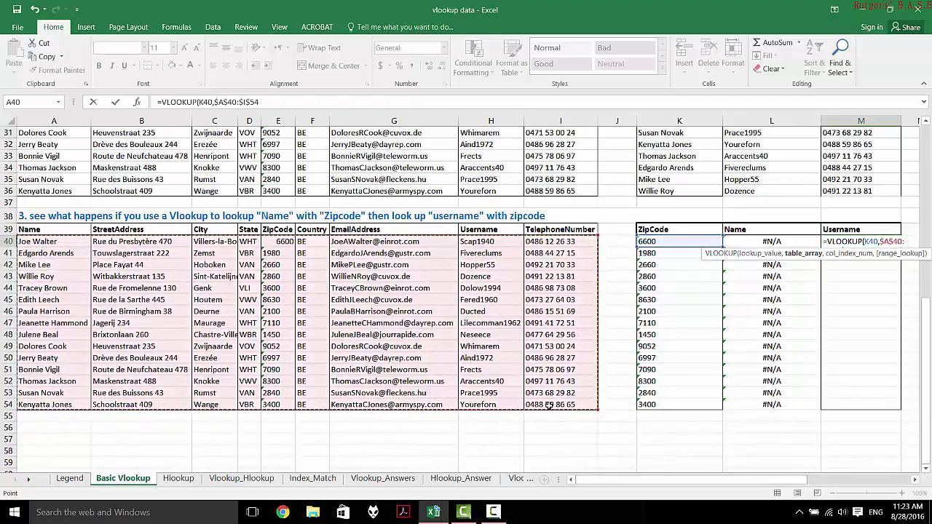
{"action": "type", "text": ",8"}
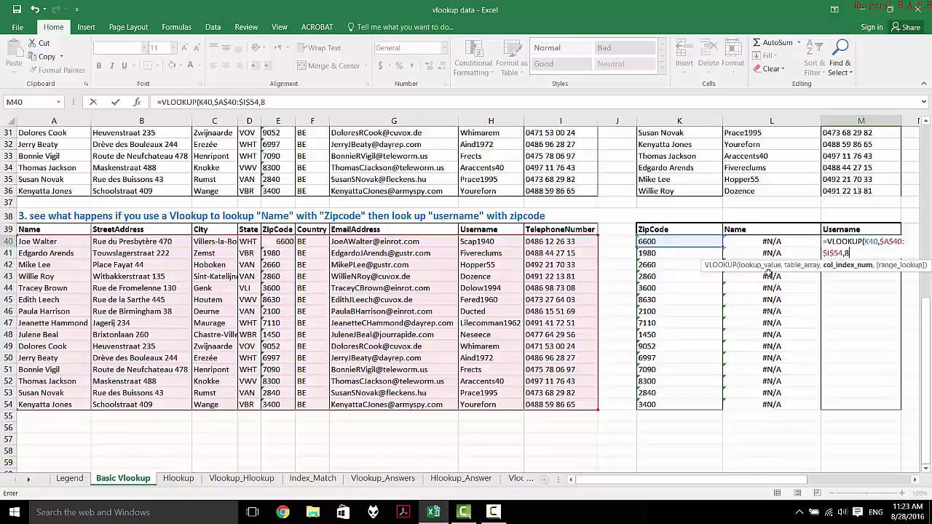
{"action": "type", "text": ","}
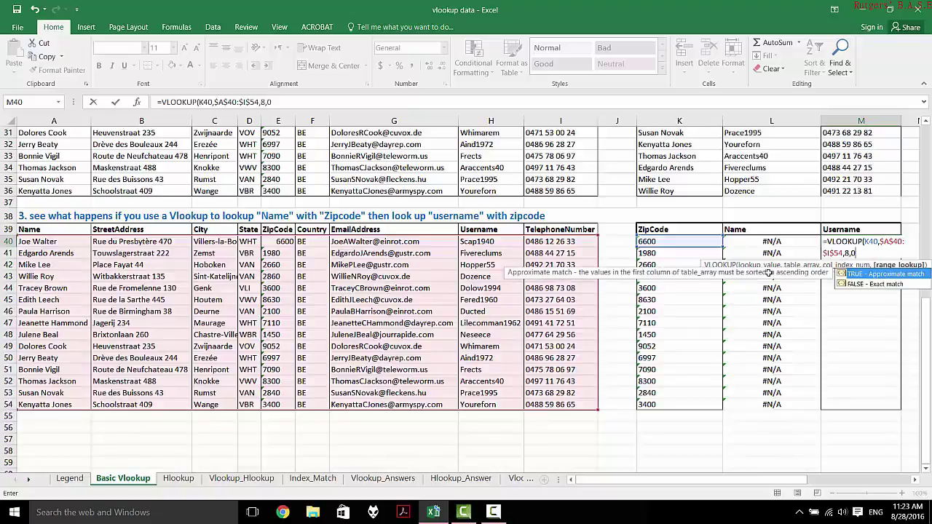
{"action": "type", "text": "0"}
{"action": "key", "text": "Return"}
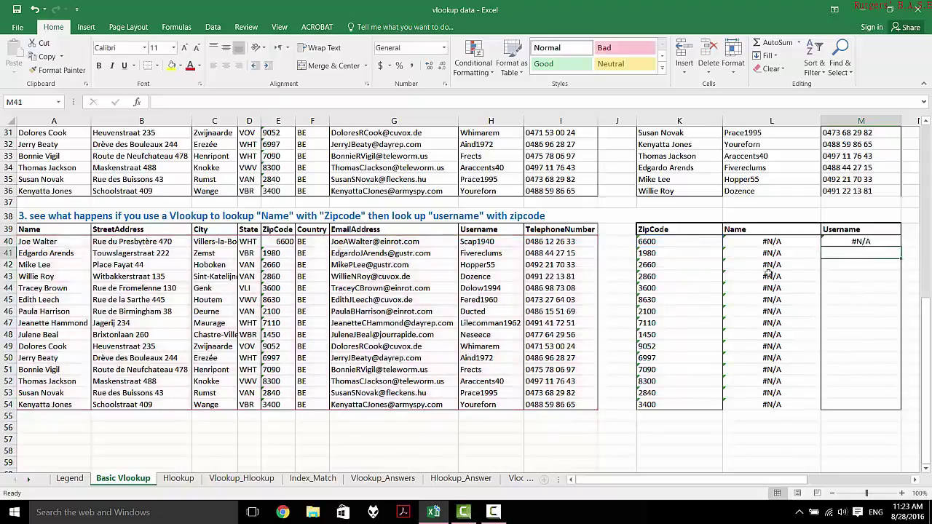
Review the lookup value, table array, column index and range lookup arguments of the formula in M40
{"action": "double_click", "coordinate": [879, 241]}
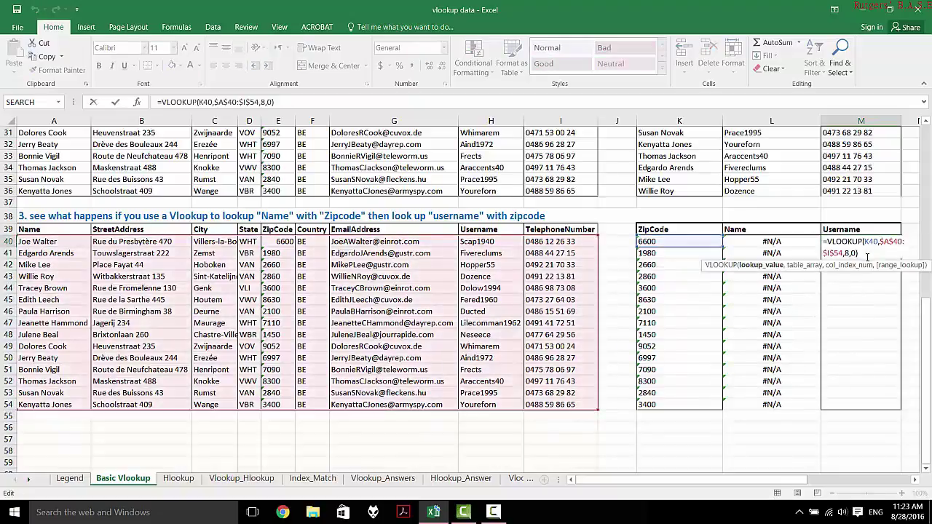
{"action": "left_click", "coordinate": [860, 252]}
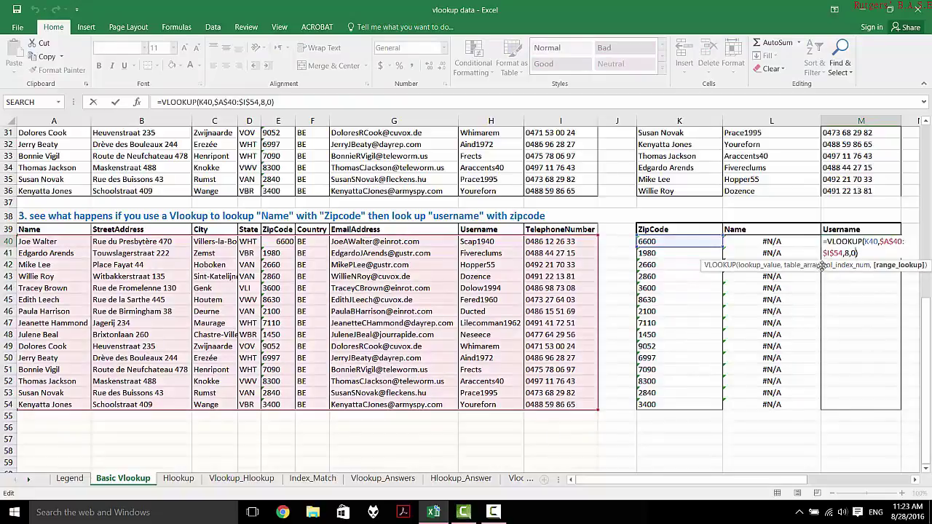
{"action": "left_click", "coordinate": [880, 241]}
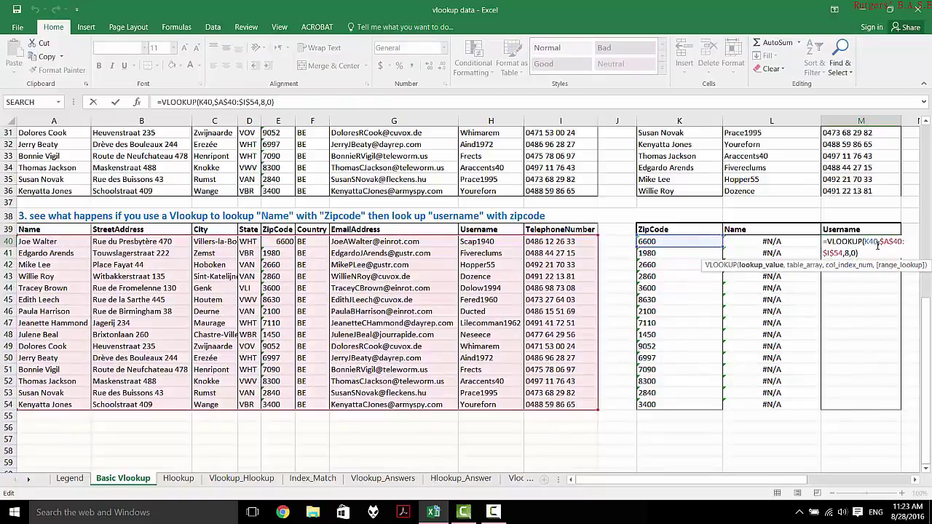
{"action": "left_click", "coordinate": [853, 252]}
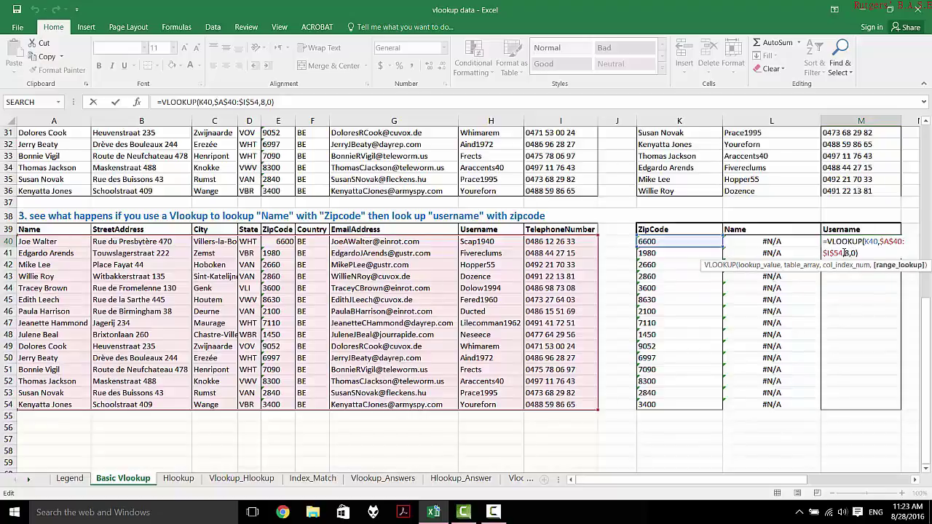
{"action": "left_click", "coordinate": [843, 253]}
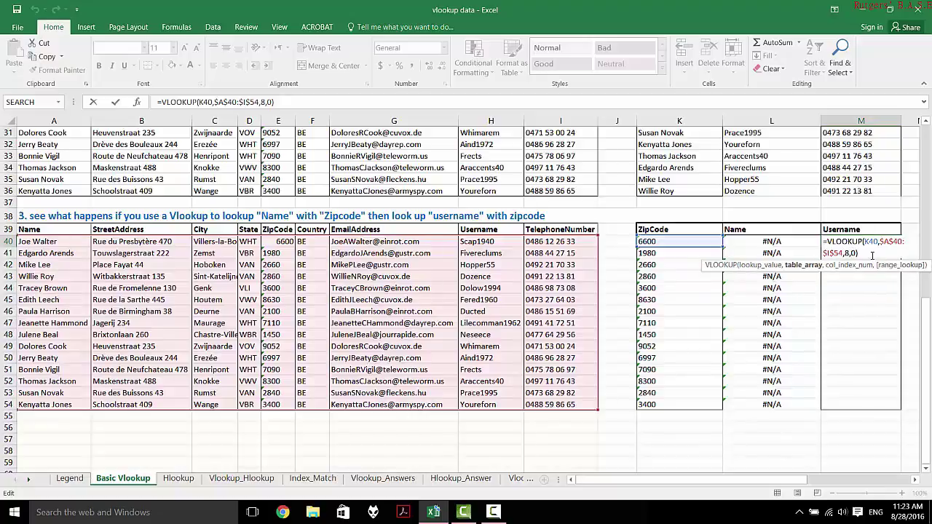
Replace the M40 formula with =VLOOKUP(K40,E40:I54,4,0), so that the table array starts at the ZipCode column
{"action": "left_click_drag", "start_coordinate": [871, 254], "coordinate": [826, 242]}
{"action": "key", "text": "BackSpace"}
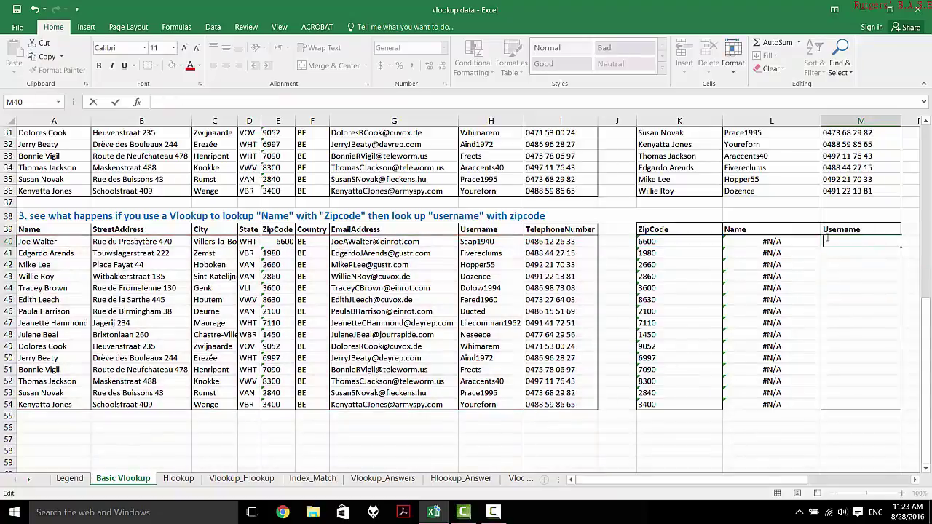
{"action": "type", "text": "vl"}
{"action": "key", "text": "Tab"}
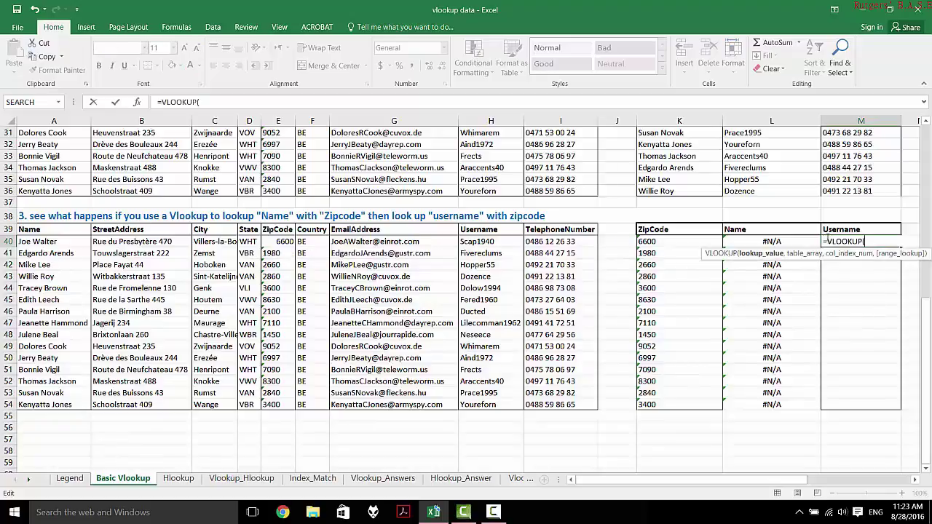
{"action": "left_click", "coordinate": [698, 242]}
{"action": "type", "text": ","}
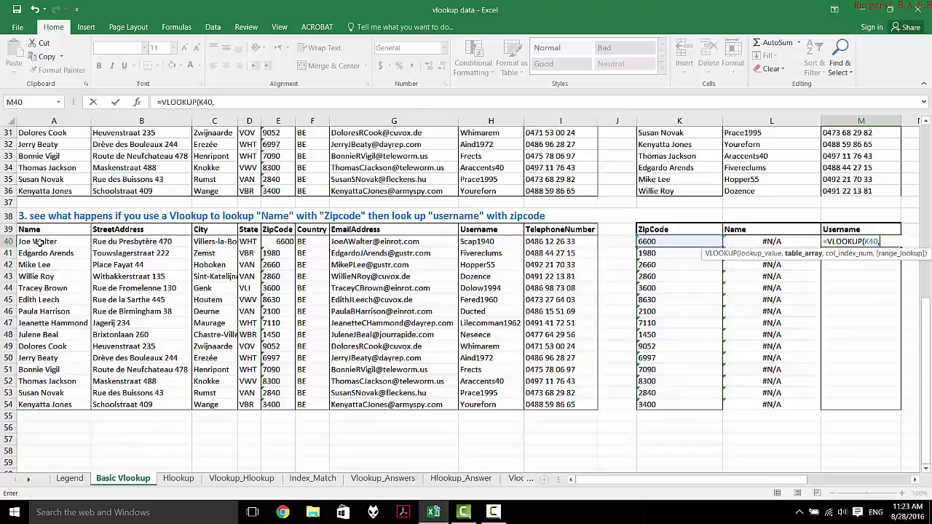
{"action": "left_click_drag", "start_coordinate": [42, 242], "coordinate": [516, 406]}
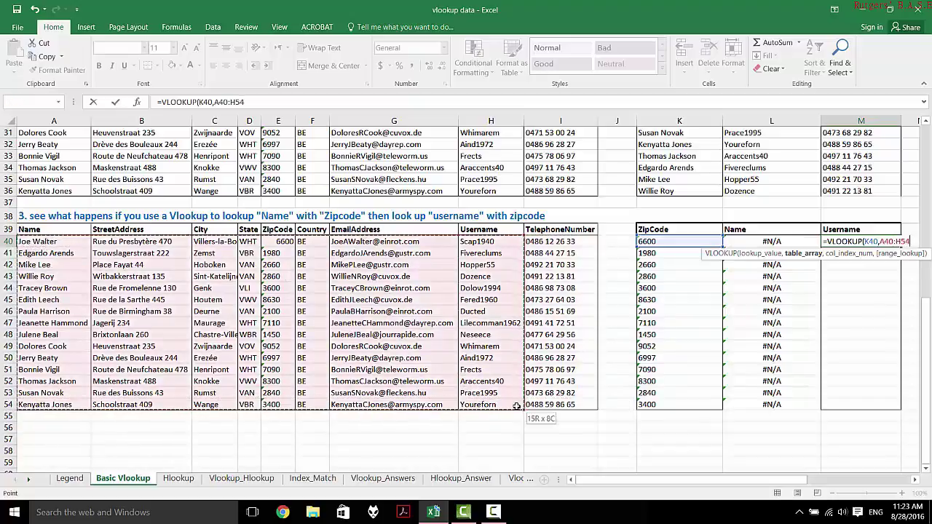
{"action": "left_click", "coordinate": [266, 241]}
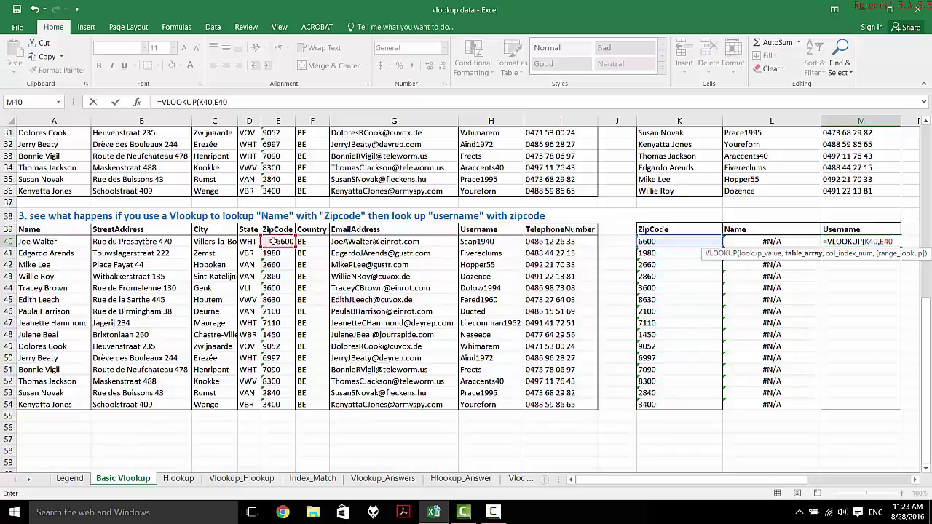
{"action": "key", "text": "Return"}
{"action": "key", "text": "Return"}
{"action": "left_click_drag", "start_coordinate": [294, 245], "coordinate": [597, 408]}
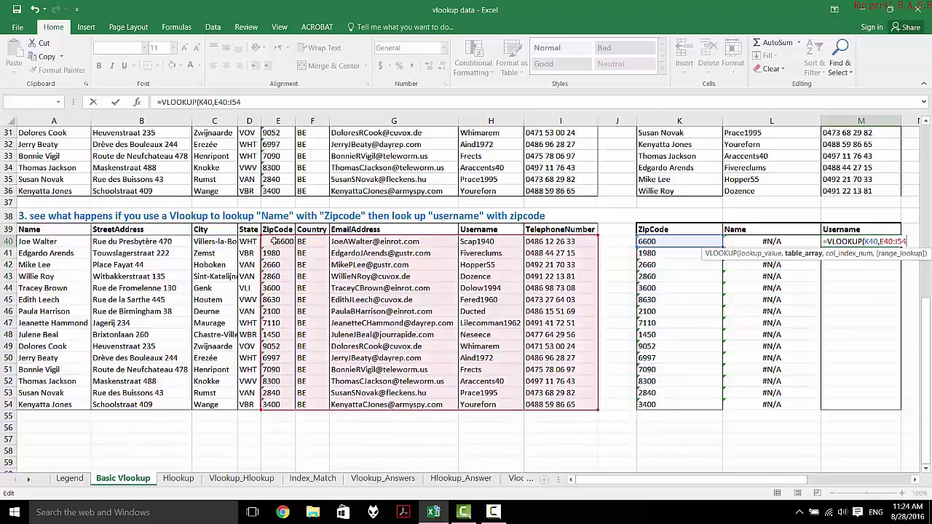
{"action": "type", "text": ","}
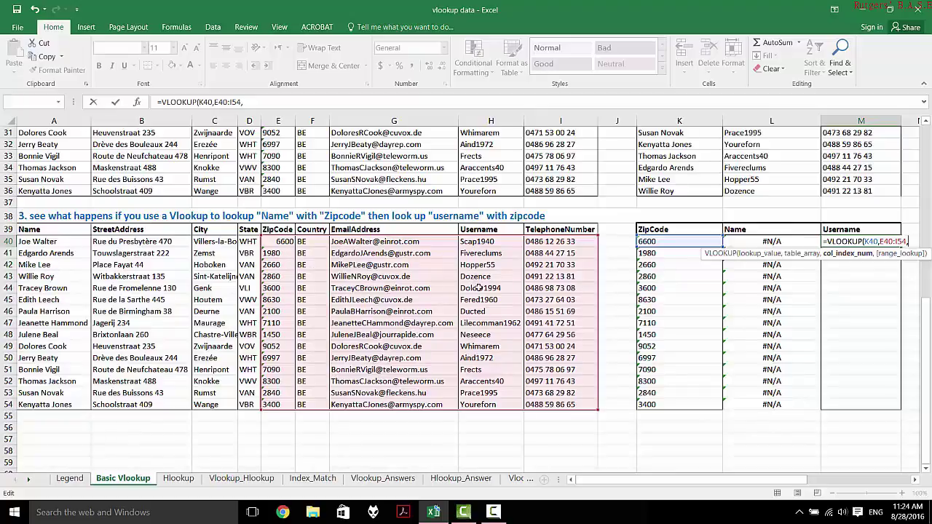
{"action": "type", "text": "4,"}
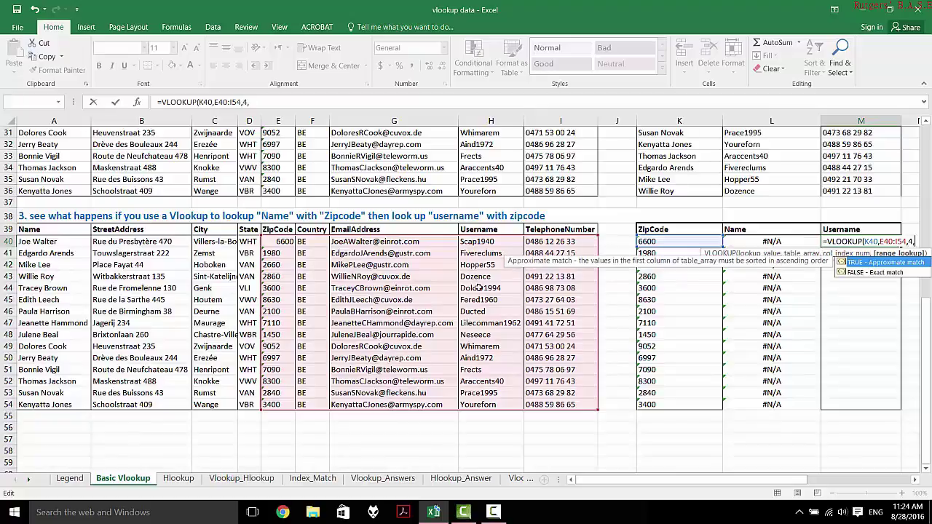
{"action": "type", "text": "0)"}
{"action": "key", "text": "Return"}
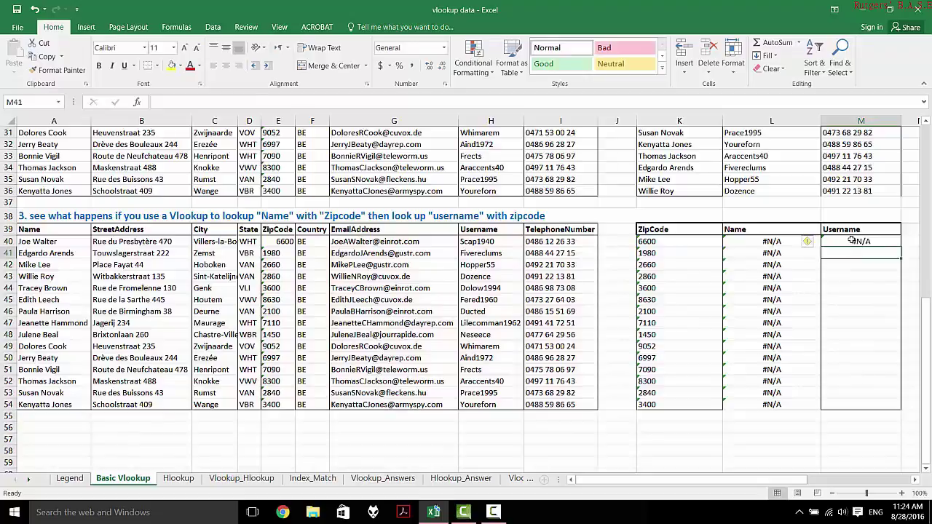
Check the ranges used by the M40 lookup formula and fill it down the Username column to M54
{"action": "left_click", "coordinate": [851, 241]}
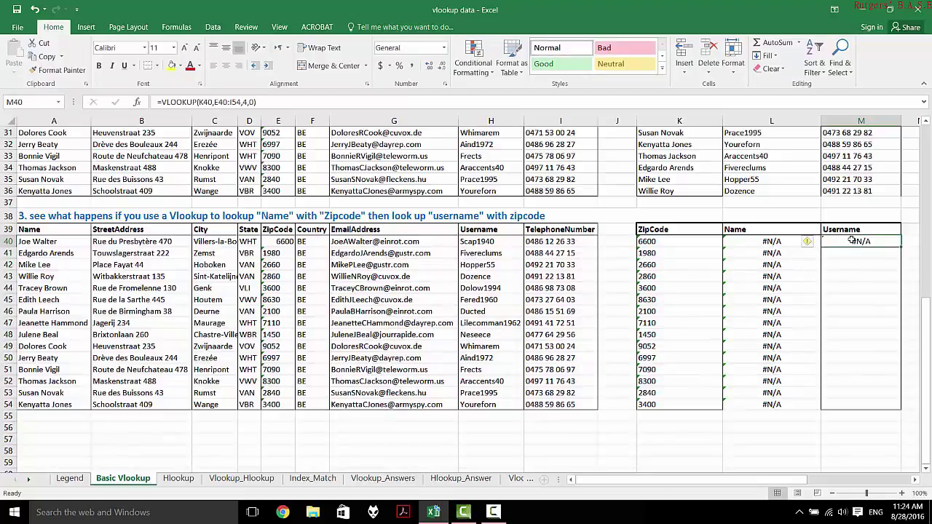
{"action": "double_click", "coordinate": [851, 241]}
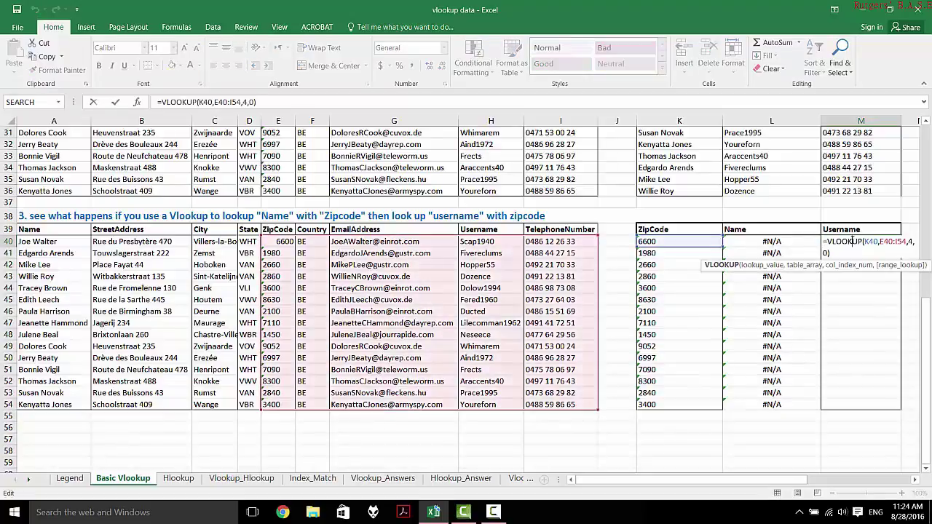
{"action": "left_click", "coordinate": [447, 254]}
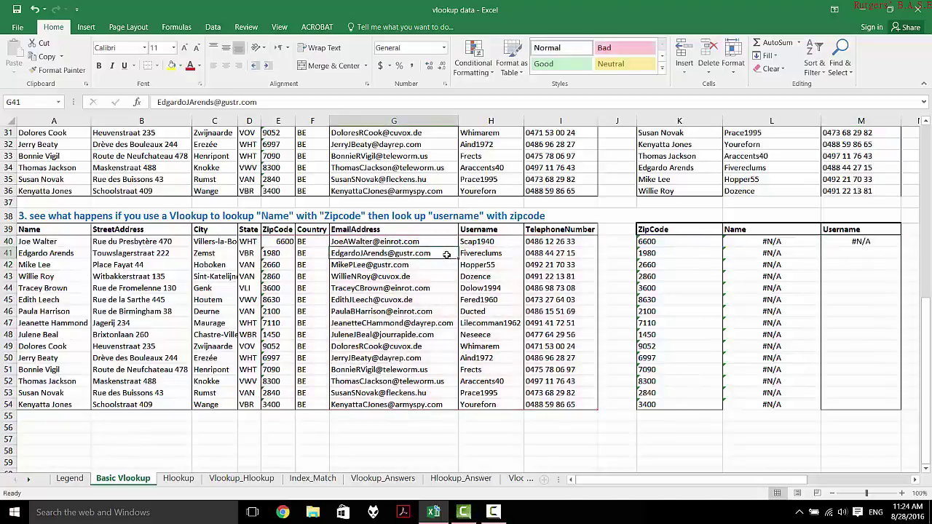
{"action": "left_click", "coordinate": [862, 241]}
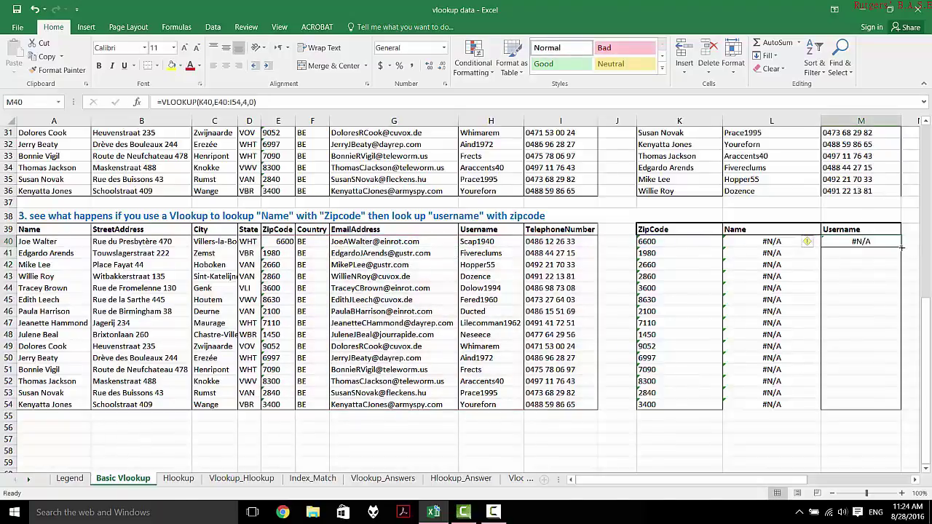
{"action": "left_click_drag", "start_coordinate": [901, 248], "coordinate": [902, 409]}
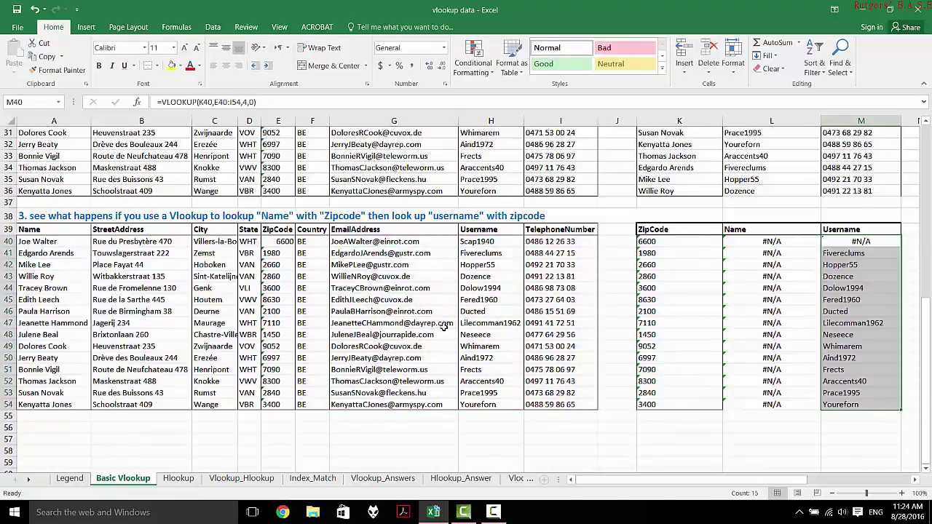
Format the ZipCode in E40 as Text and re-enter the M40 formula
{"action": "left_click", "coordinate": [282, 240]}
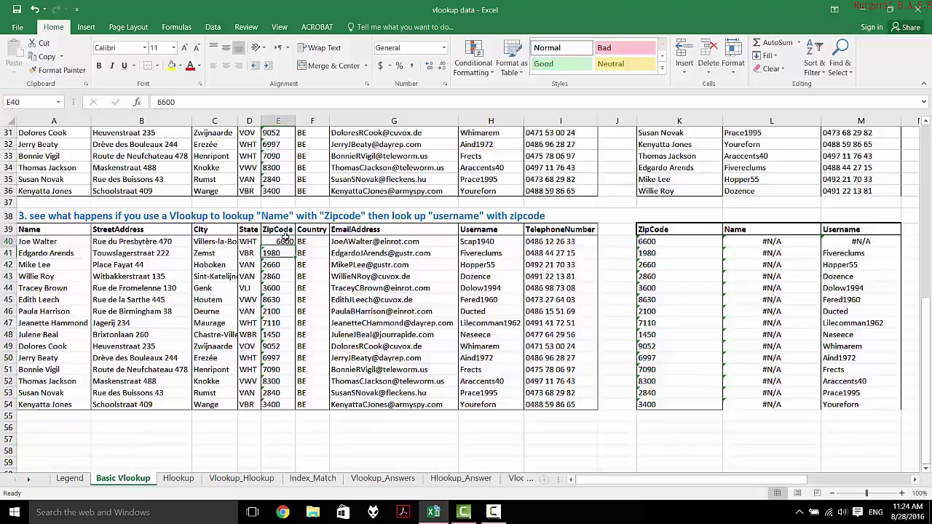
{"action": "left_click", "coordinate": [443, 48]}
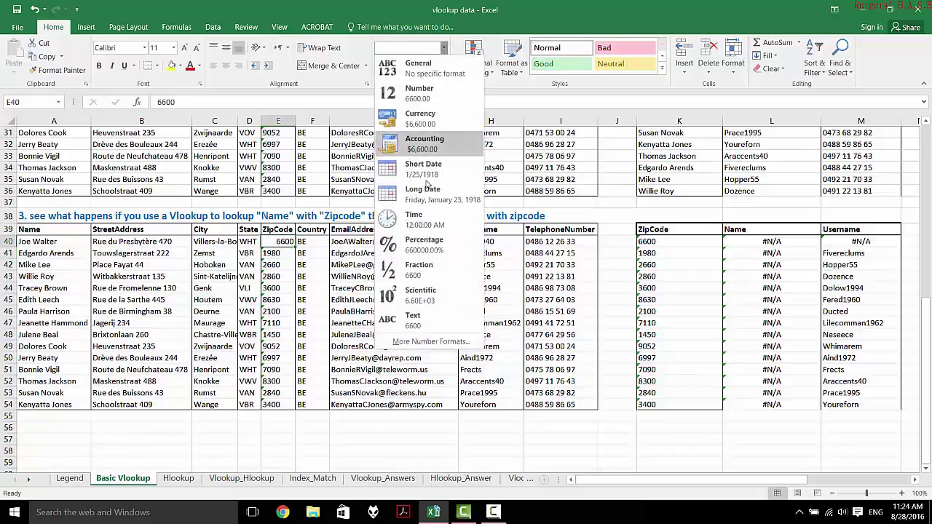
{"action": "left_click", "coordinate": [421, 315]}
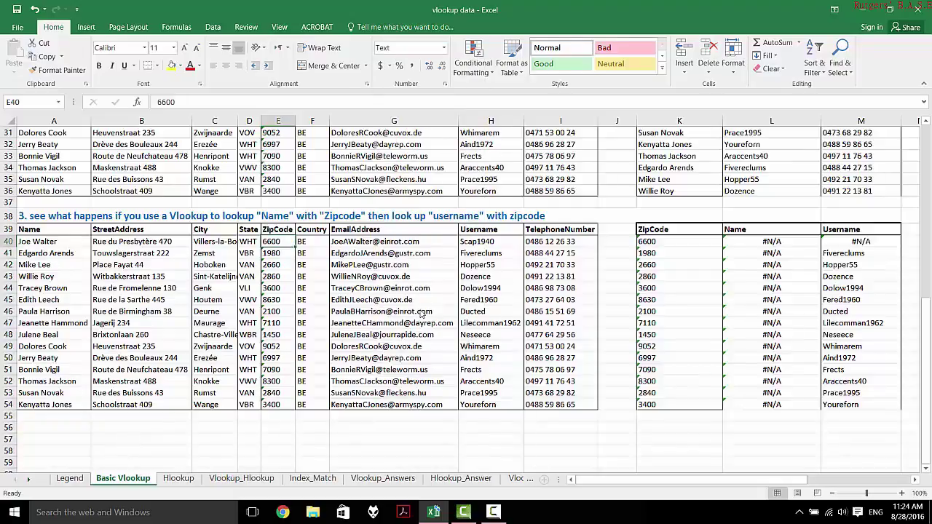
{"action": "double_click", "coordinate": [861, 241]}
{"action": "key", "text": "Return"}
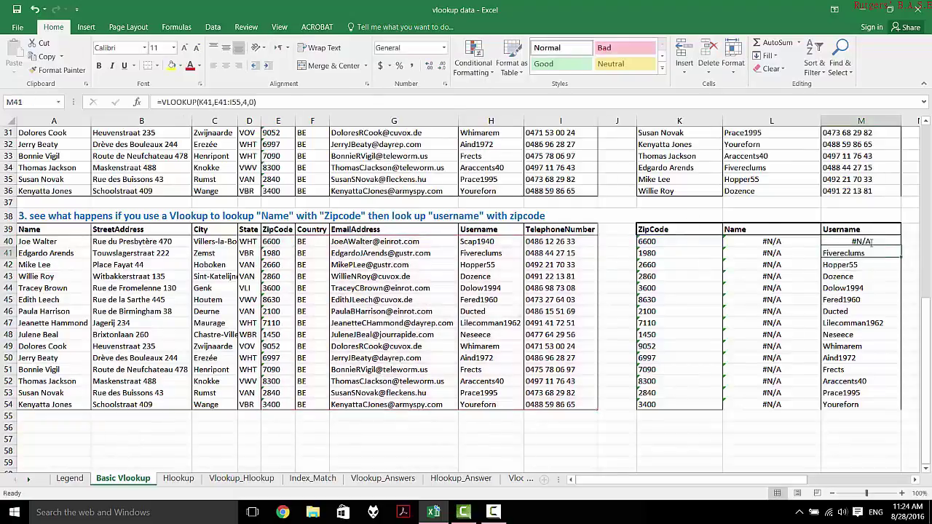
Apply the Number format to the ZipCode in E40 and re-enter the M40 formula
{"action": "left_click", "coordinate": [271, 243]}
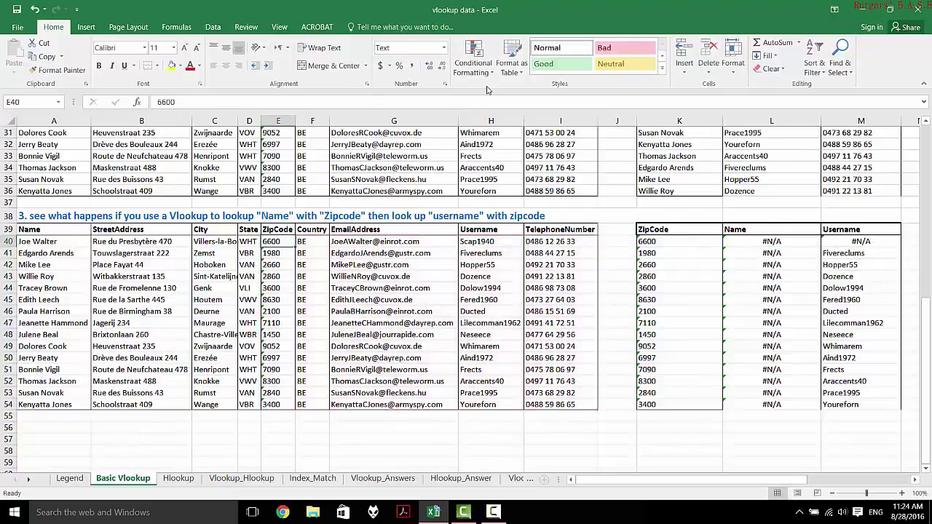
{"action": "left_click", "coordinate": [443, 48]}
{"action": "left_click", "coordinate": [438, 99]}
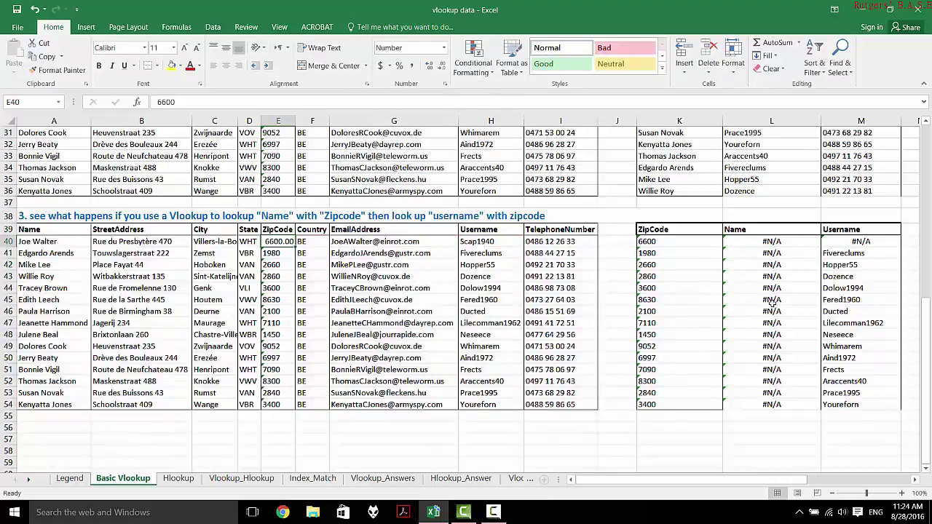
{"action": "left_click", "coordinate": [852, 241]}
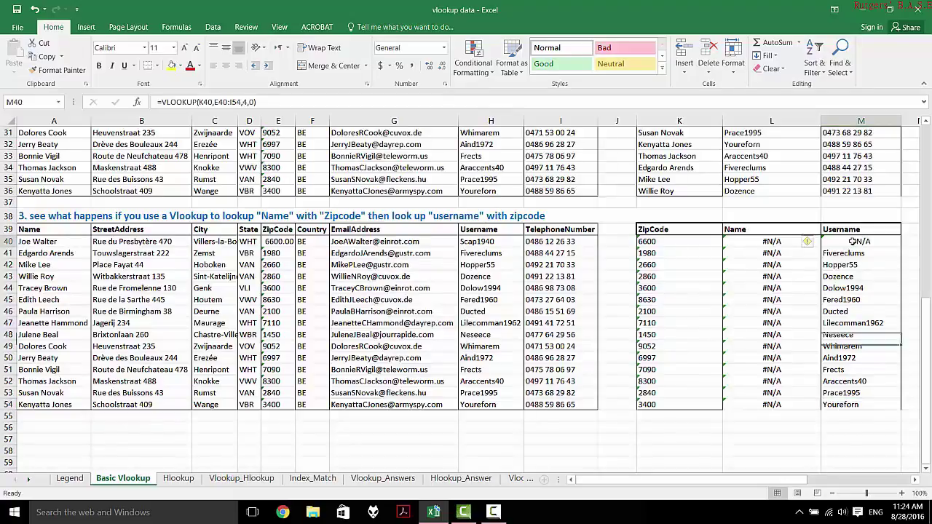
{"action": "double_click", "coordinate": [854, 241]}
{"action": "key", "text": "Return"}
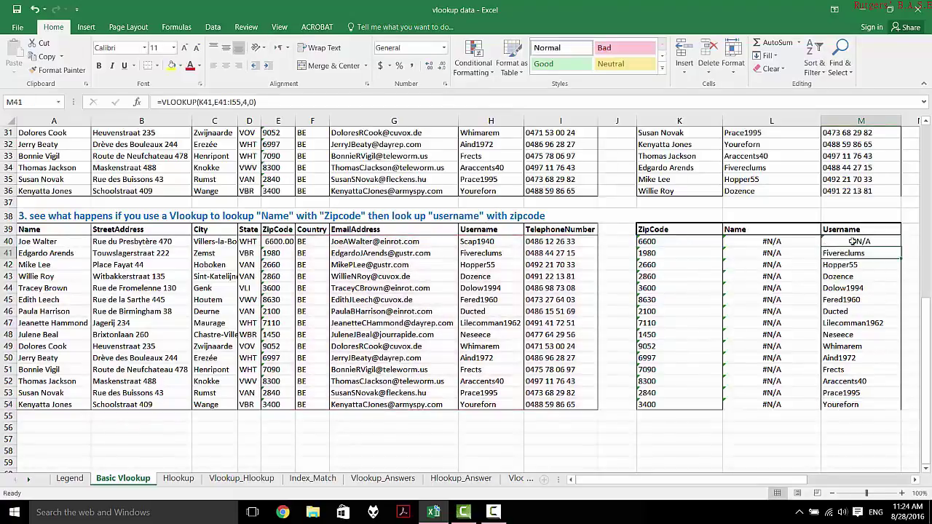
Try extending the table array of the M41 Username formula to A40:I54, as the Name lookups use
{"action": "left_click", "coordinate": [854, 241]}
{"action": "left_click", "coordinate": [776, 260]}
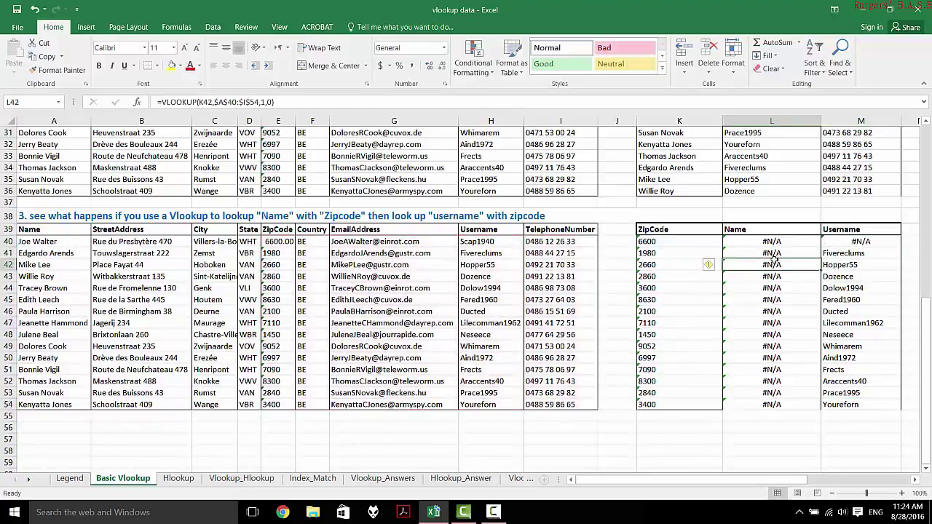
{"action": "left_click", "coordinate": [770, 253]}
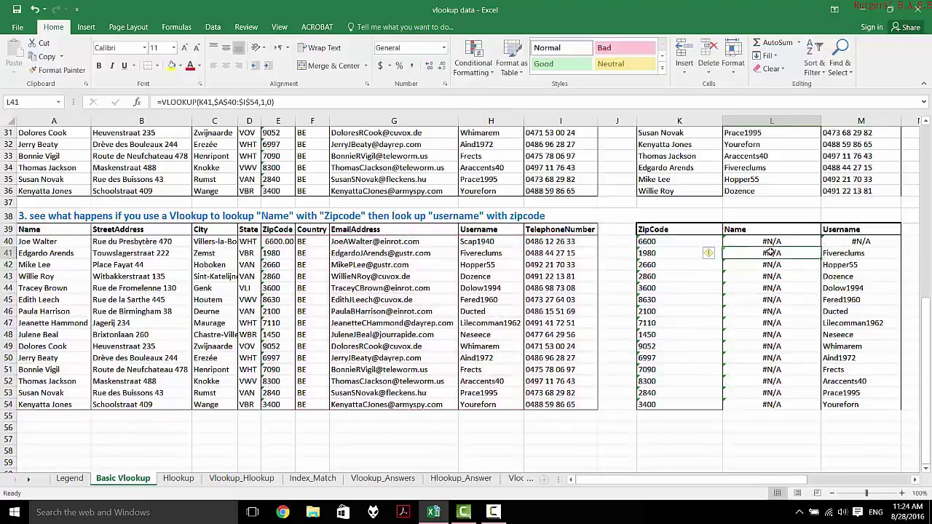
{"action": "left_click", "coordinate": [852, 252]}
{"action": "double_click", "coordinate": [852, 253]}
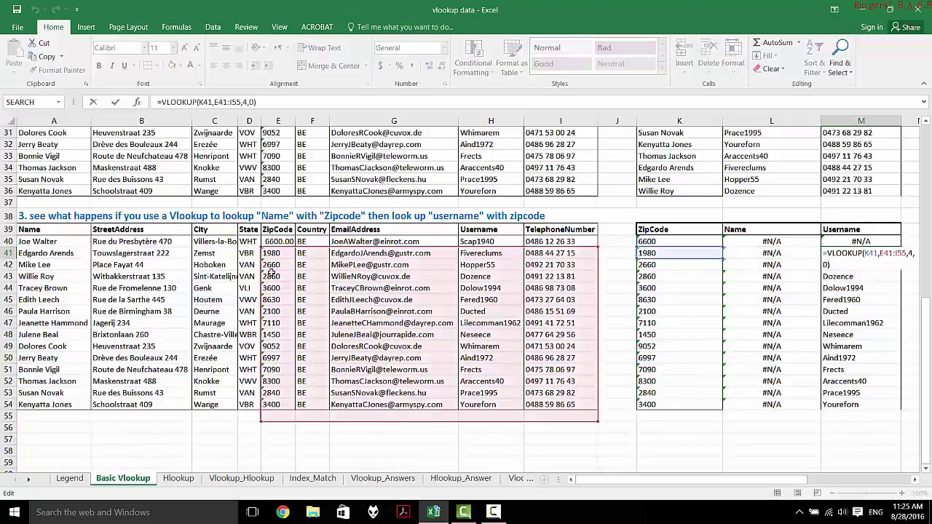
{"action": "left_click_drag", "start_coordinate": [260, 248], "coordinate": [27, 241]}
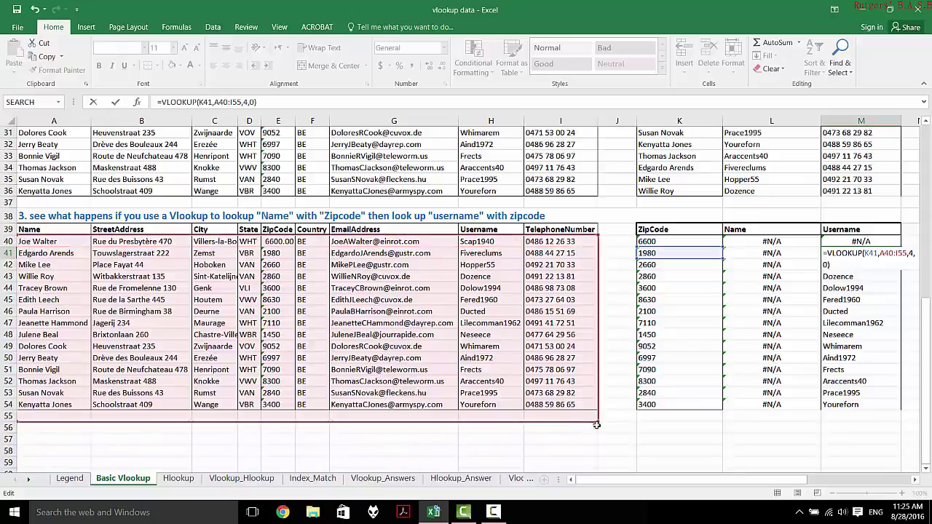
{"action": "left_click_drag", "start_coordinate": [597, 421], "coordinate": [594, 409]}
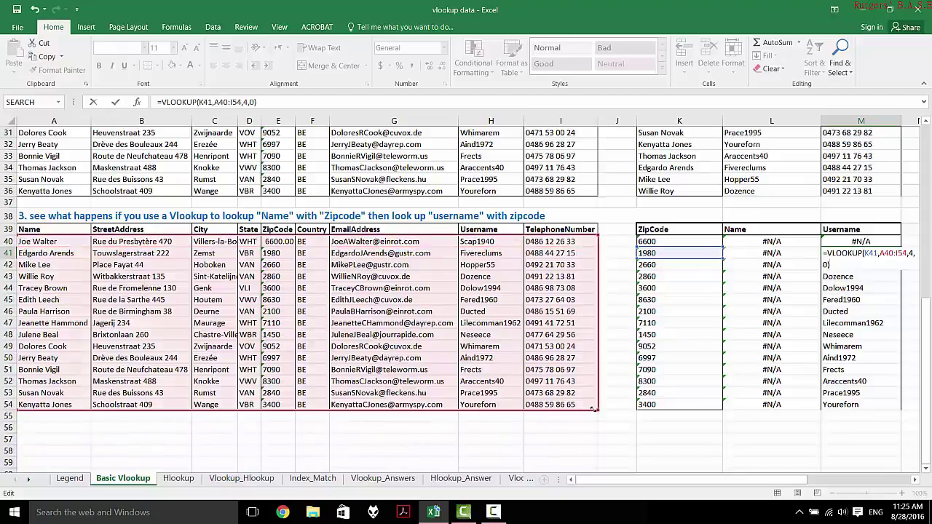
{"action": "key", "text": "Escape"}
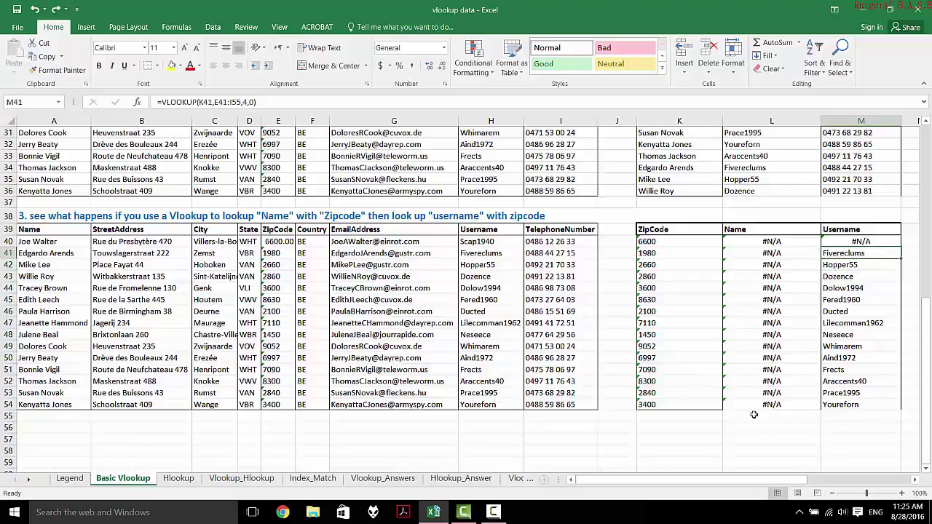
Rewrite the Username lookup in M41 as =VLOOKUP(K41,$E$41:$I$54,4,0), with the table array locked from the ZipCode column
{"action": "double_click", "coordinate": [849, 254]}
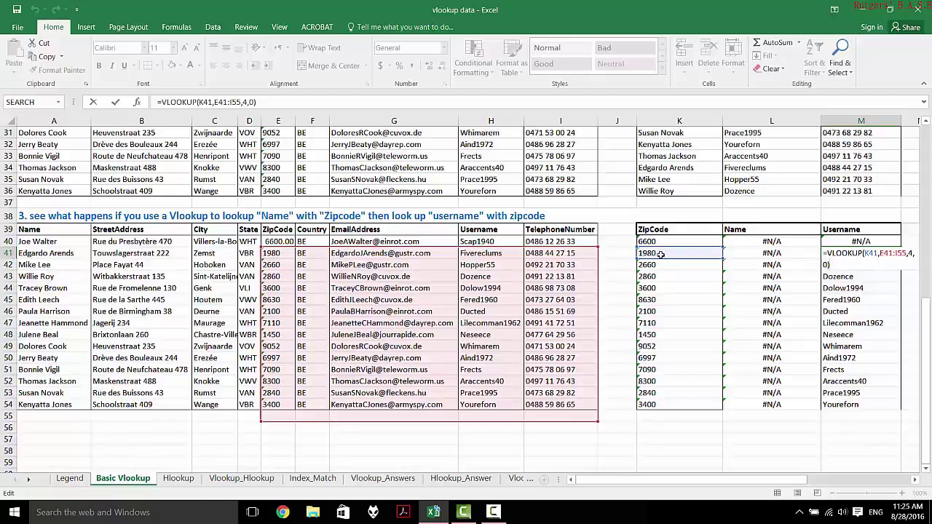
{"action": "left_click_drag", "start_coordinate": [842, 261], "coordinate": [794, 224]}
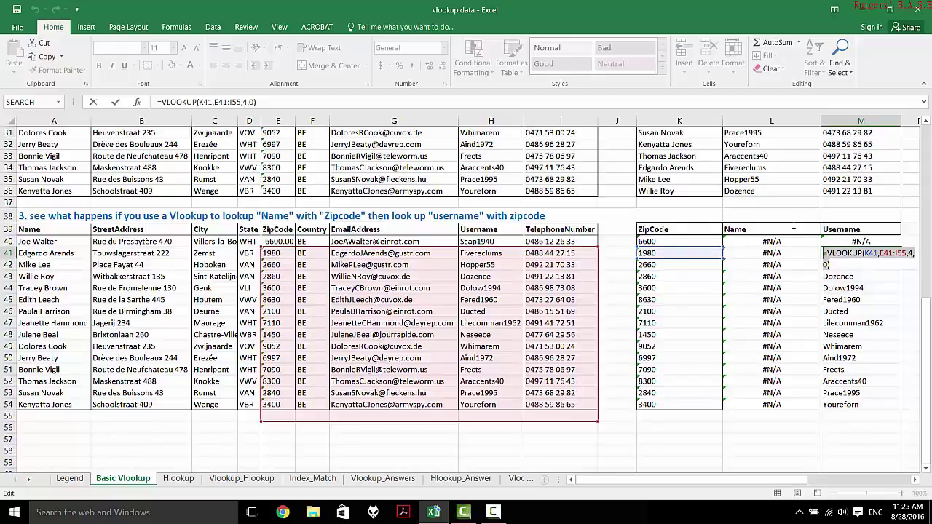
{"action": "key", "text": "BackSpace"}
{"action": "type", "text": "=VLOOKUP("}
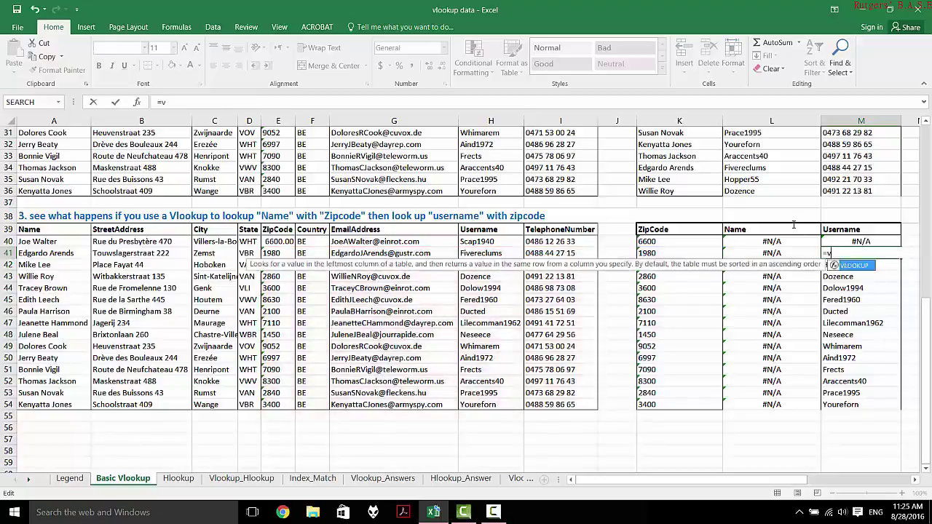
{"action": "left_click", "coordinate": [675, 258]}
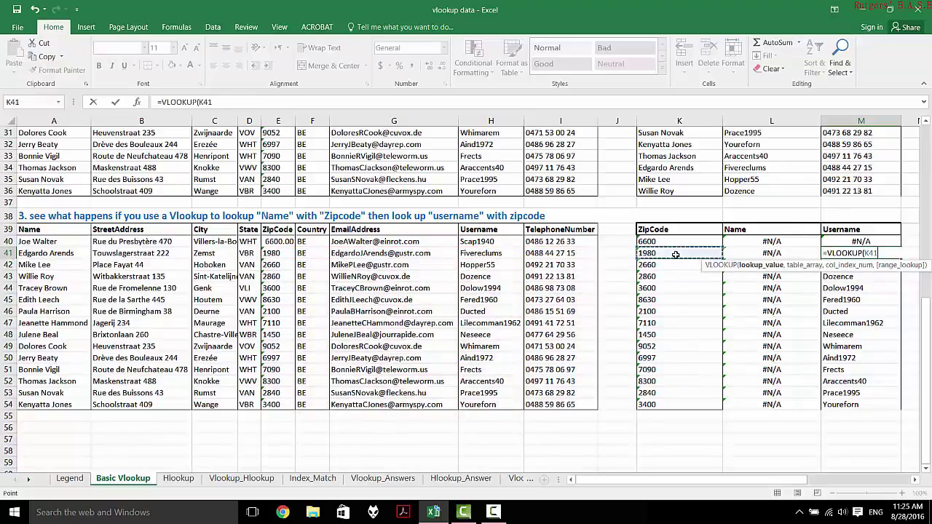
{"action": "type", "text": ","}
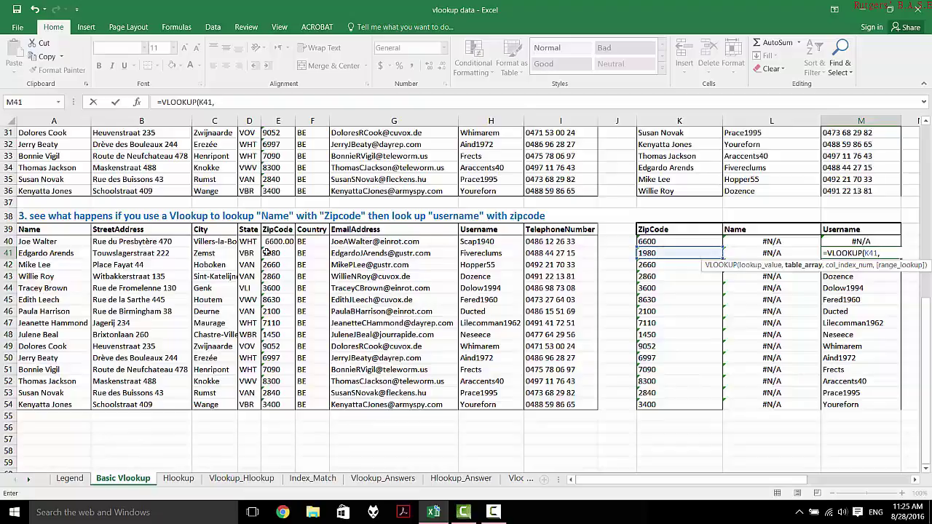
{"action": "left_click_drag", "start_coordinate": [276, 250], "coordinate": [577, 405]}
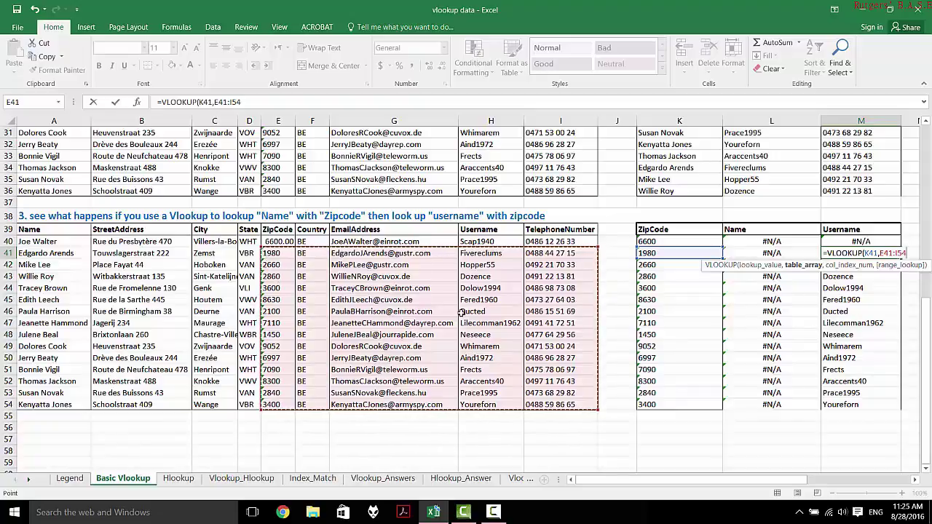
{"action": "key", "text": "F4"}
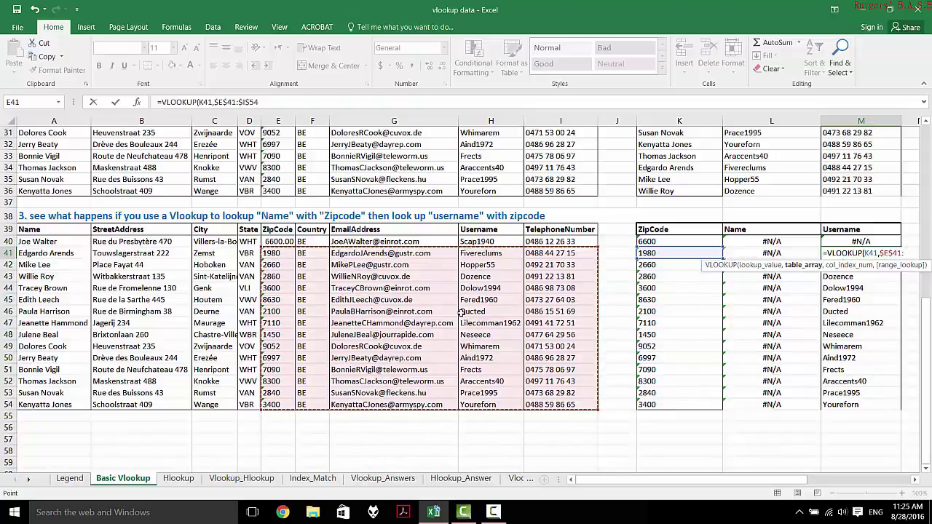
{"action": "type", "text": ",4"}
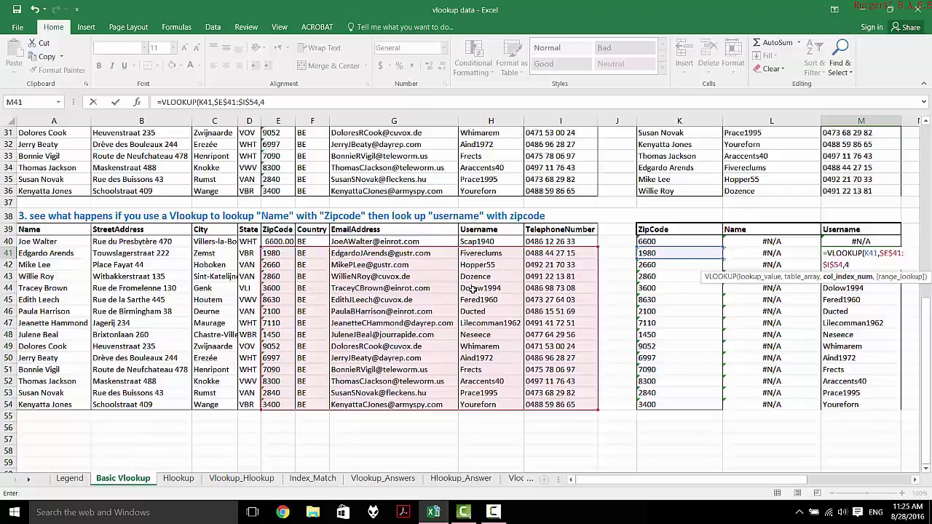
{"action": "type", "text": ","}
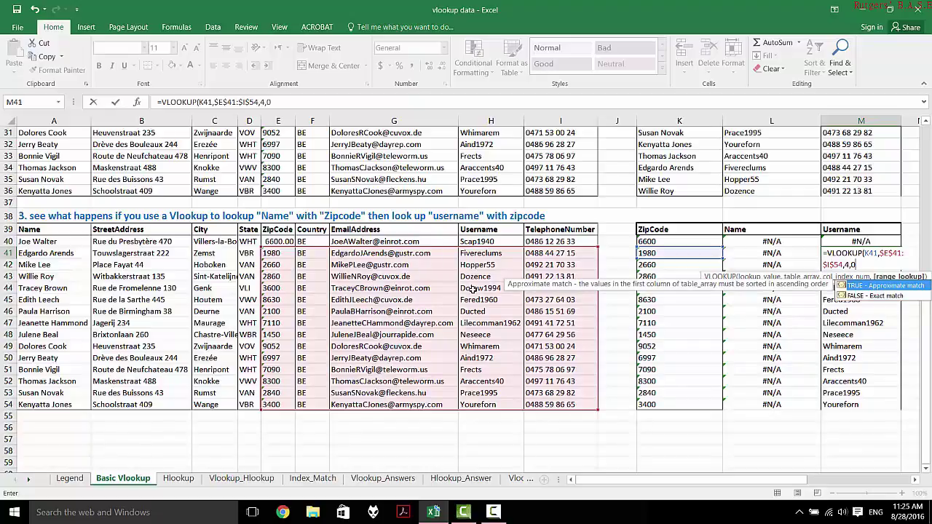
{"action": "type", "text": "0"}
{"action": "key", "text": "Return"}
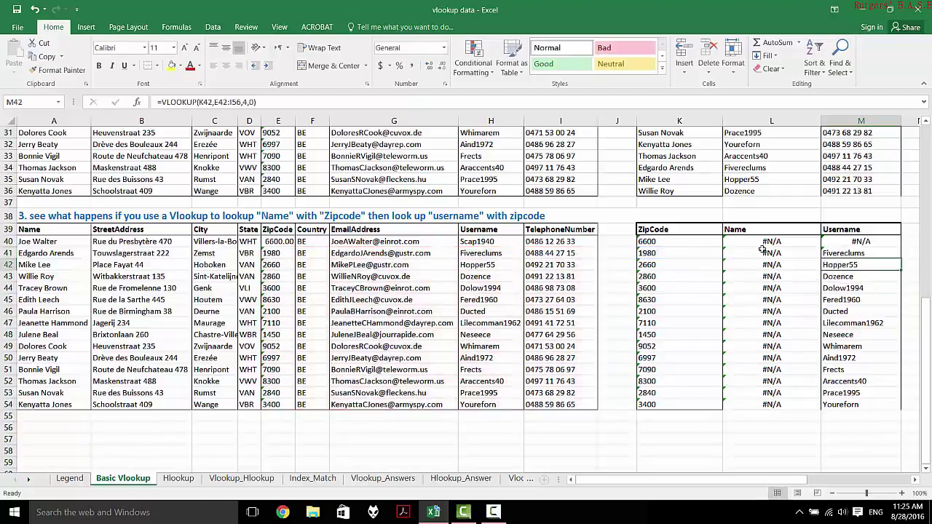
Fill the M41 formula with the locked table array down the Username column to M54
{"action": "left_click", "coordinate": [849, 253]}
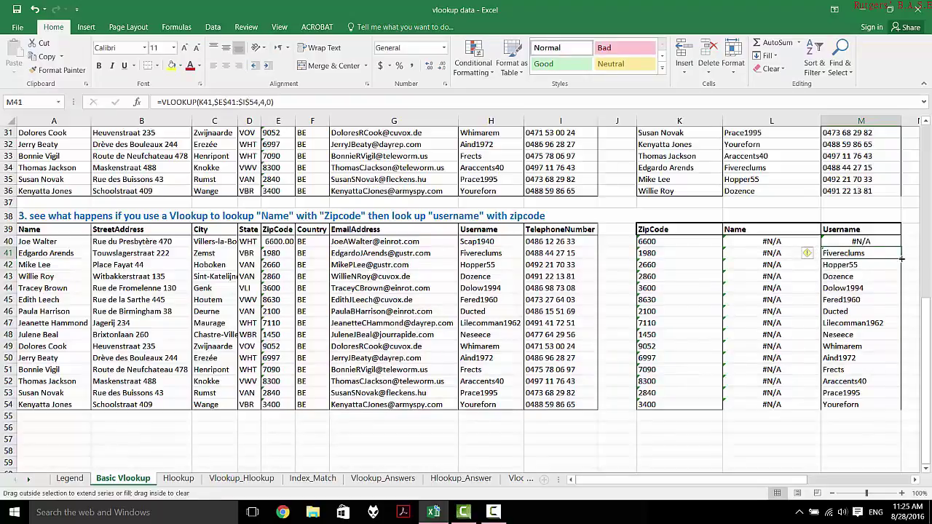
{"action": "double_click", "coordinate": [902, 259]}
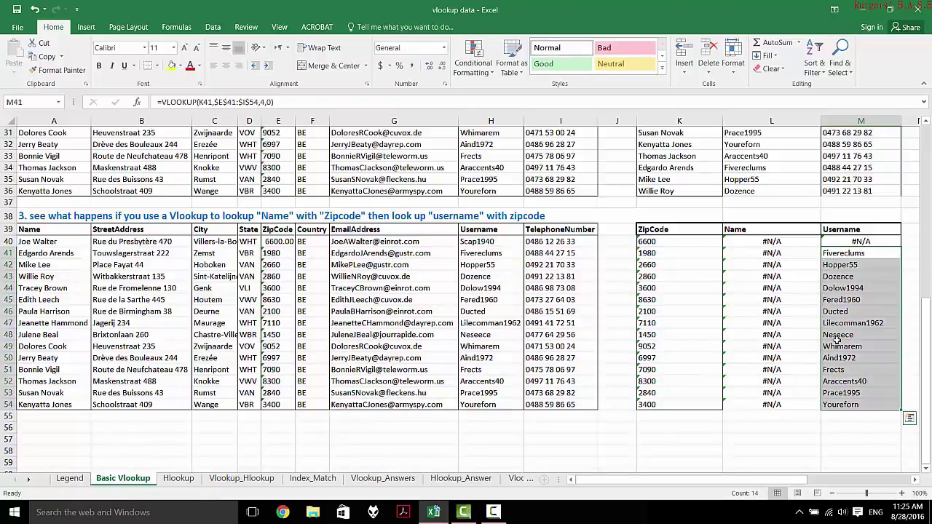
{"action": "left_click", "coordinate": [719, 419]}
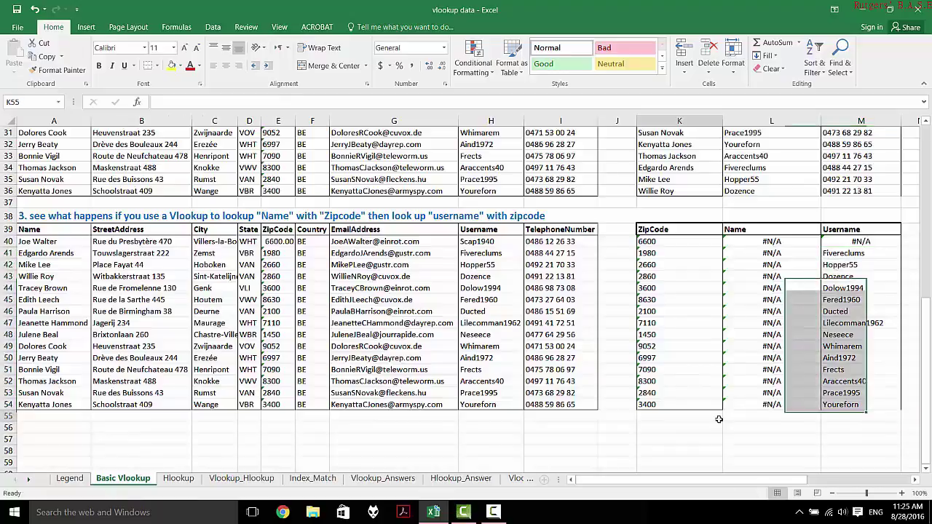
{"action": "left_click", "coordinate": [845, 240]}
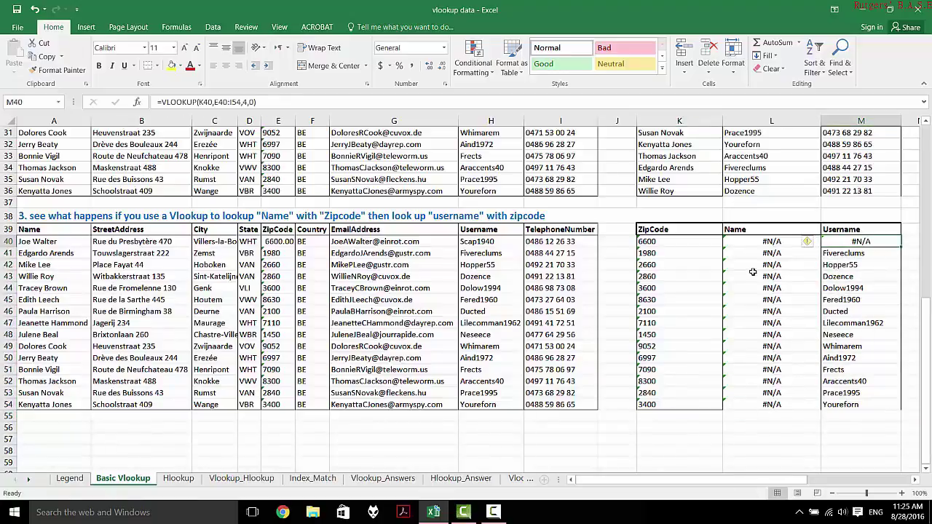
{"action": "scroll", "coordinate": [753, 272], "scroll_direction": "up", "scroll_amount": 10}
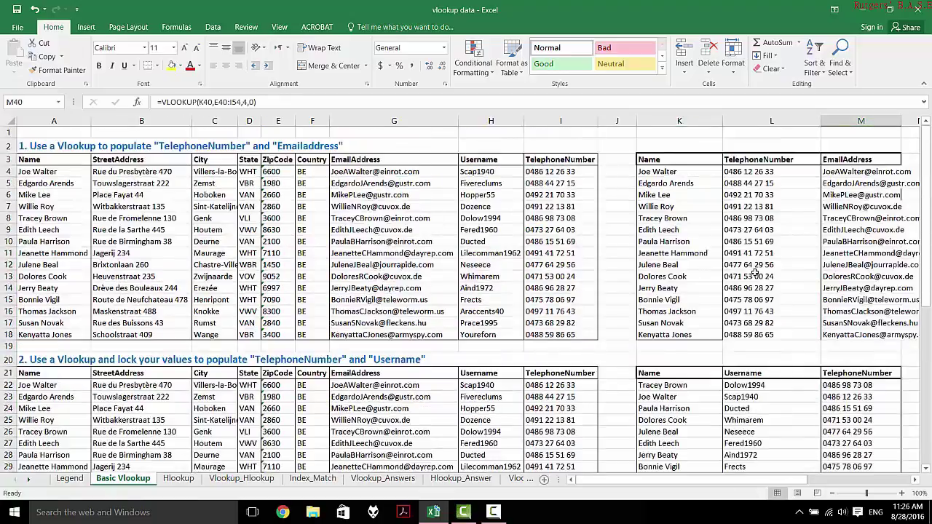
{"action": "scroll", "coordinate": [754, 272], "scroll_direction": "down", "scroll_amount": 11}
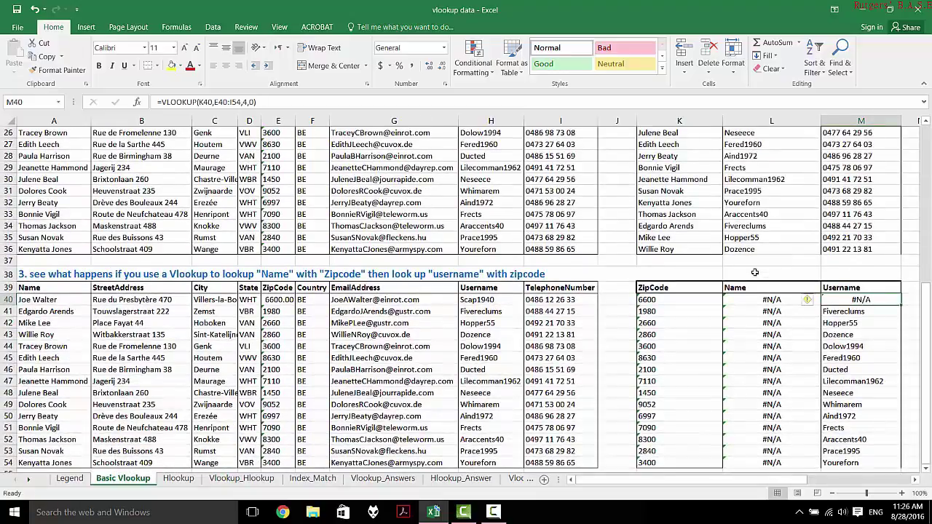
Review the three completed VLOOKUP exercises on the Basic Vlookup sheet
{"action": "scroll", "coordinate": [755, 272], "scroll_direction": "up", "scroll_amount": 6}
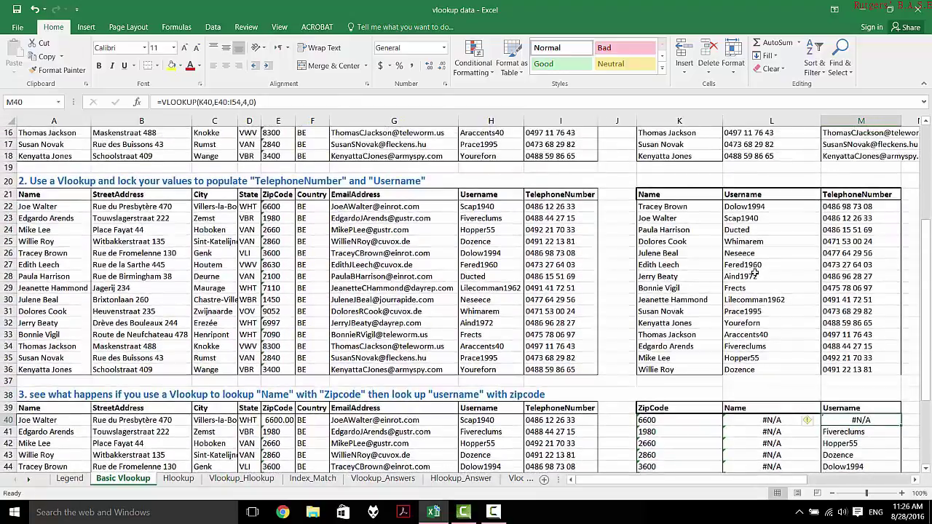
{"action": "scroll", "coordinate": [755, 272], "scroll_direction": "up", "scroll_amount": 5}
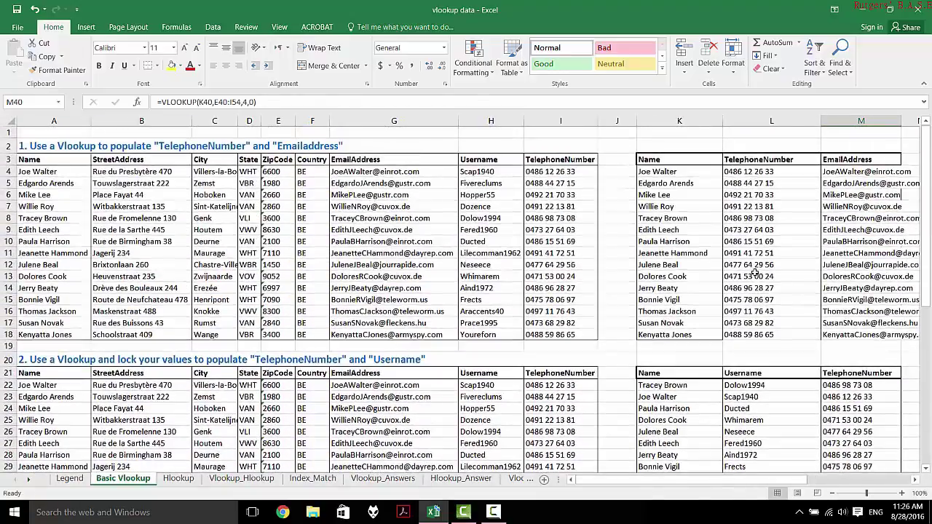
{"action": "scroll", "coordinate": [755, 272], "scroll_direction": "down", "scroll_amount": 3}
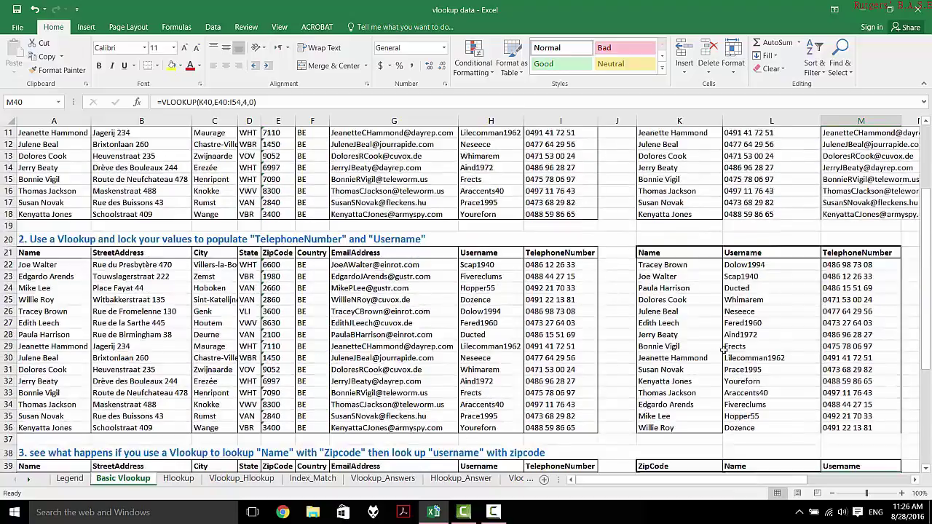
{"action": "scroll", "coordinate": [723, 351], "scroll_direction": "down", "scroll_amount": 8}
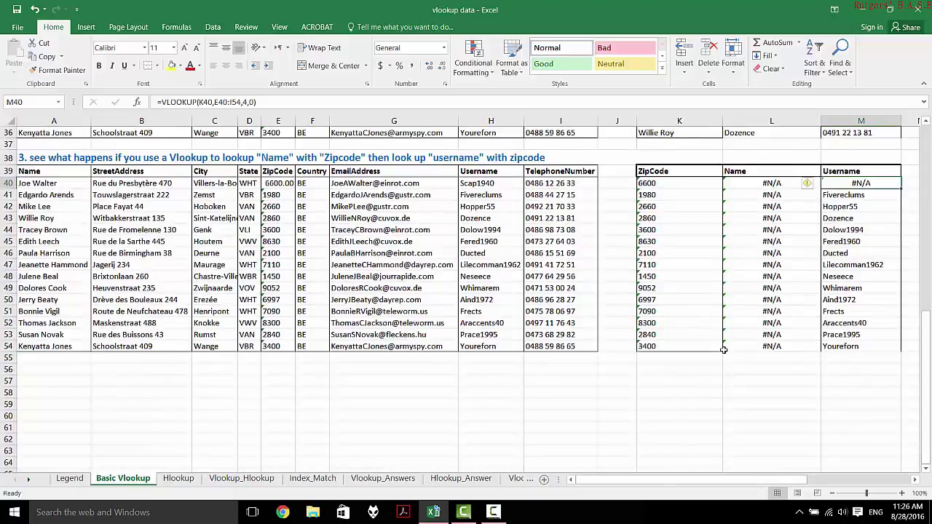
{"action": "scroll", "coordinate": [513, 452], "scroll_direction": "up", "scroll_amount": 5}
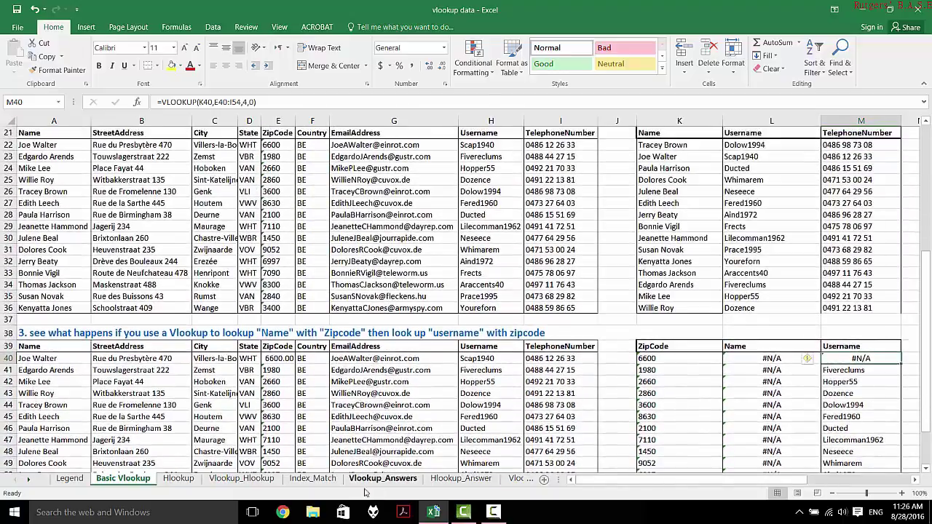
Open the Vlookup_Answers sheet and look over the reference formulas given above each exercise's answer columns
{"action": "left_click", "coordinate": [386, 480]}
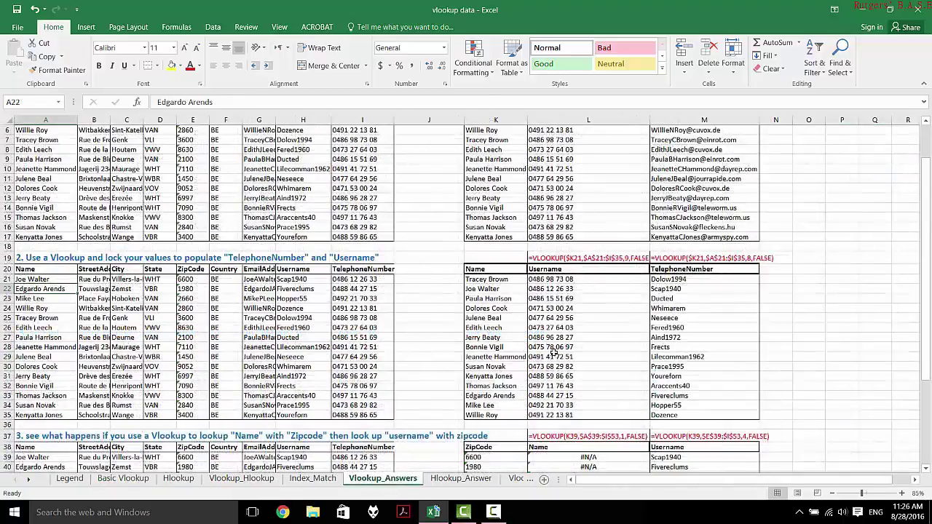
{"action": "scroll", "coordinate": [555, 354], "scroll_direction": "up", "scroll_amount": 2}
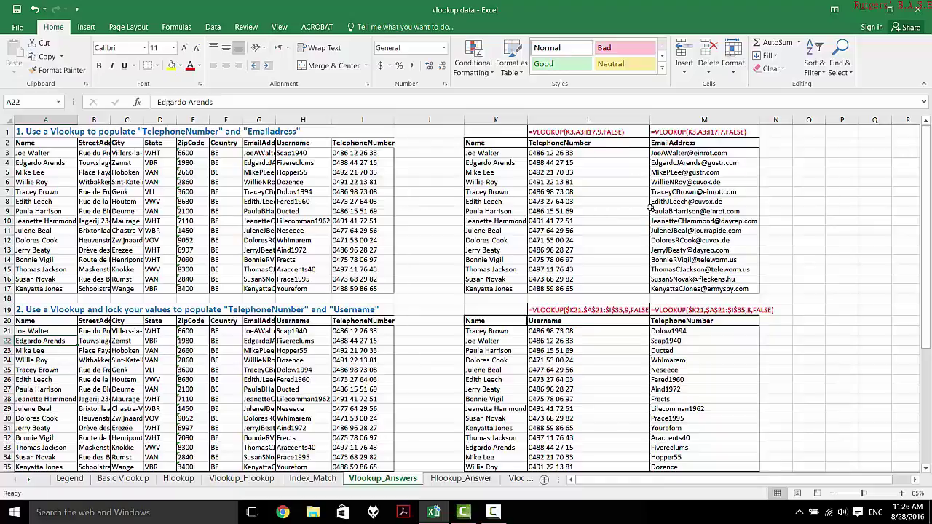
{"action": "scroll", "coordinate": [575, 343], "scroll_direction": "down", "scroll_amount": 2}
{"action": "scroll", "coordinate": [574, 342], "scroll_direction": "right", "scroll_amount": 1}
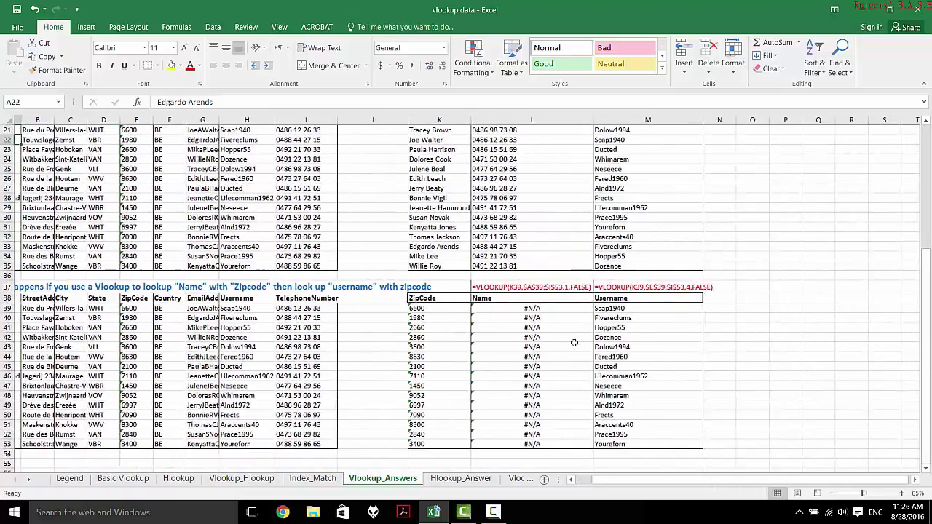
Inspect the VLOOKUP formulas in L7 and L25 without changing them, and view the exercise 3 answers
{"action": "scroll", "coordinate": [575, 342], "scroll_direction": "up", "scroll_amount": 7}
{"action": "left_click", "coordinate": [492, 193]}
{"action": "double_click", "coordinate": [492, 193]}
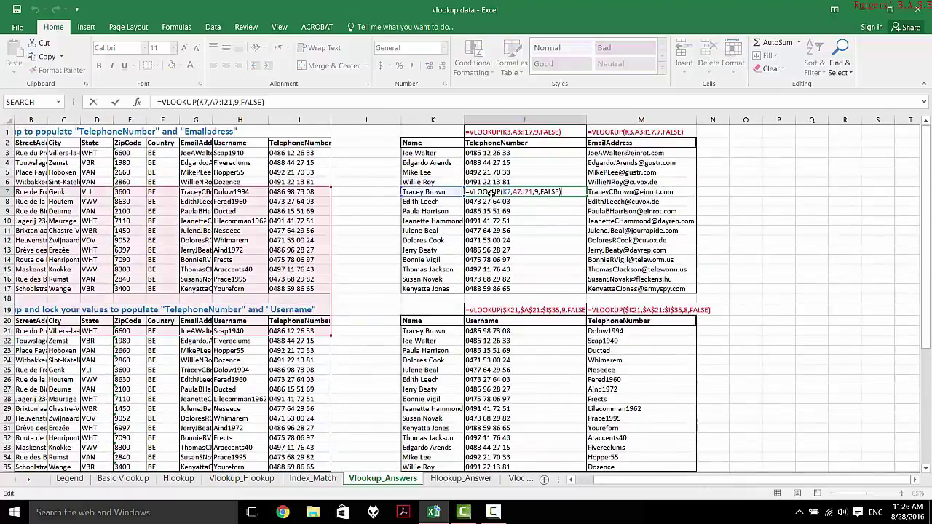
{"action": "key", "text": "Escape"}
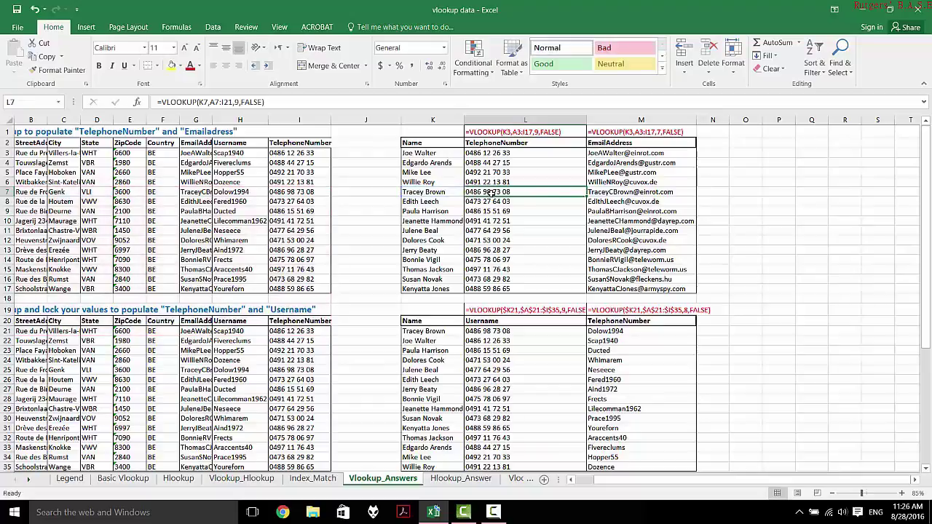
{"action": "double_click", "coordinate": [503, 370]}
{"action": "key", "text": "Escape"}
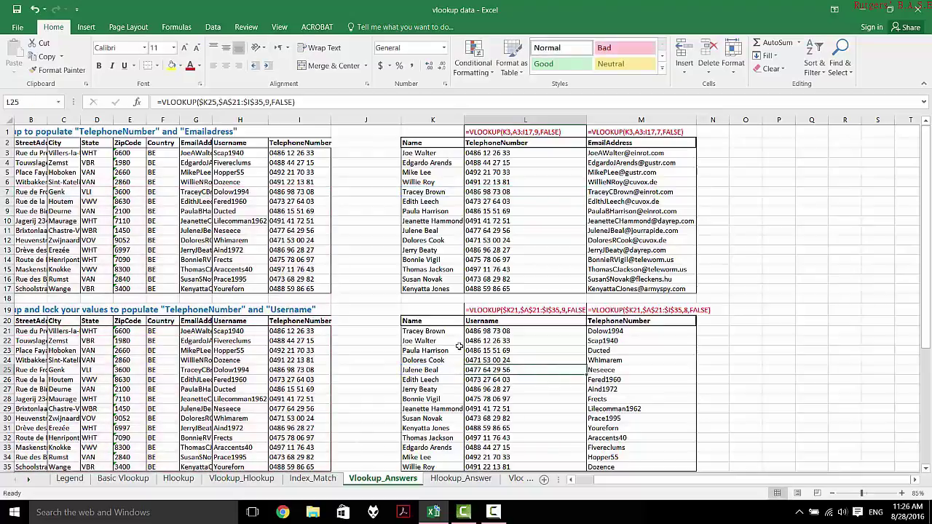
{"action": "scroll", "coordinate": [266, 454], "scroll_direction": "down", "scroll_amount": 10}
{"action": "scroll", "coordinate": [265, 454], "scroll_direction": "left", "scroll_amount": 1}
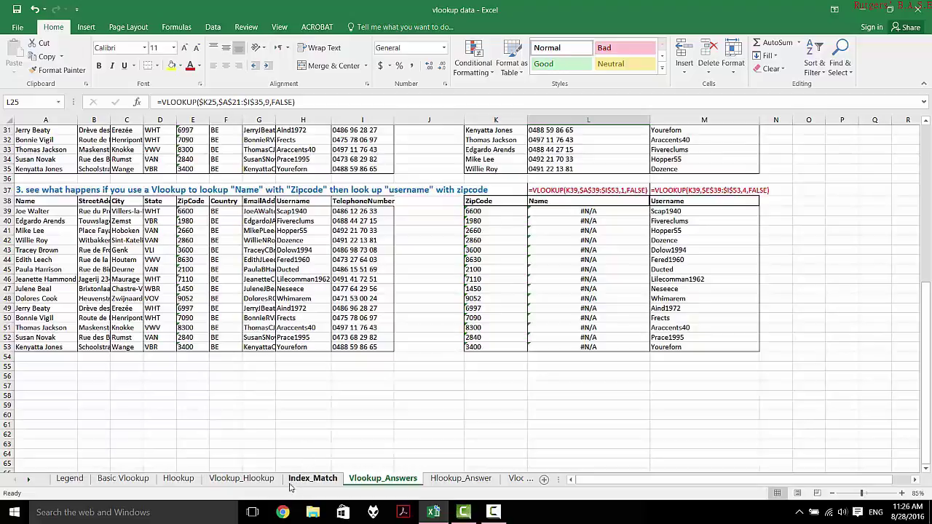
Look at the Hlookup exercise sheet and return to the Basic Vlookup sheet
{"action": "left_click", "coordinate": [265, 484]}
{"action": "left_click", "coordinate": [179, 482]}
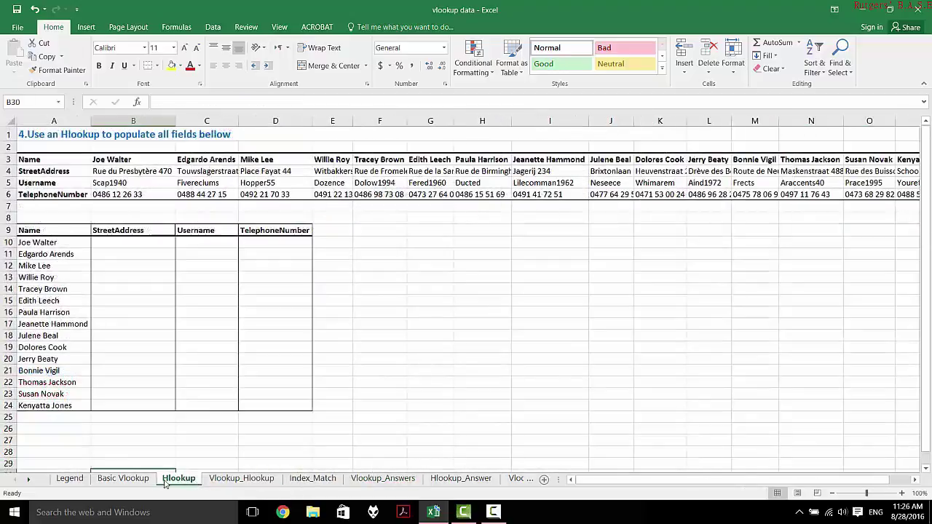
{"action": "left_click", "coordinate": [145, 483]}
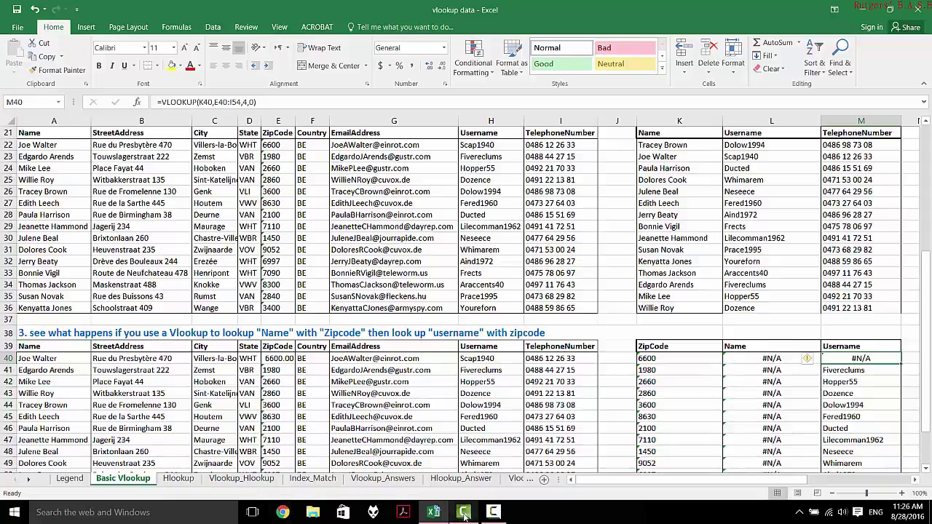
{"action": "mouse_move", "coordinate": [464, 515]}
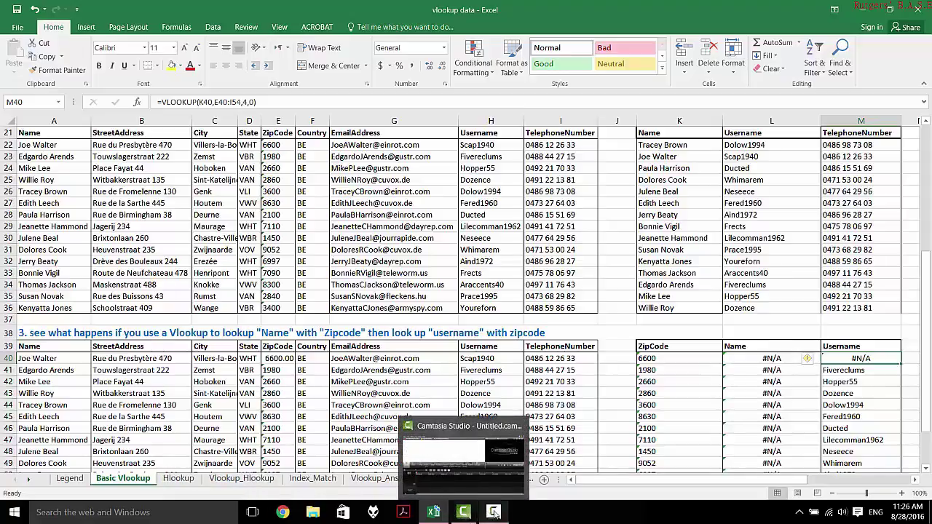
{"action": "left_click", "coordinate": [464, 515]}
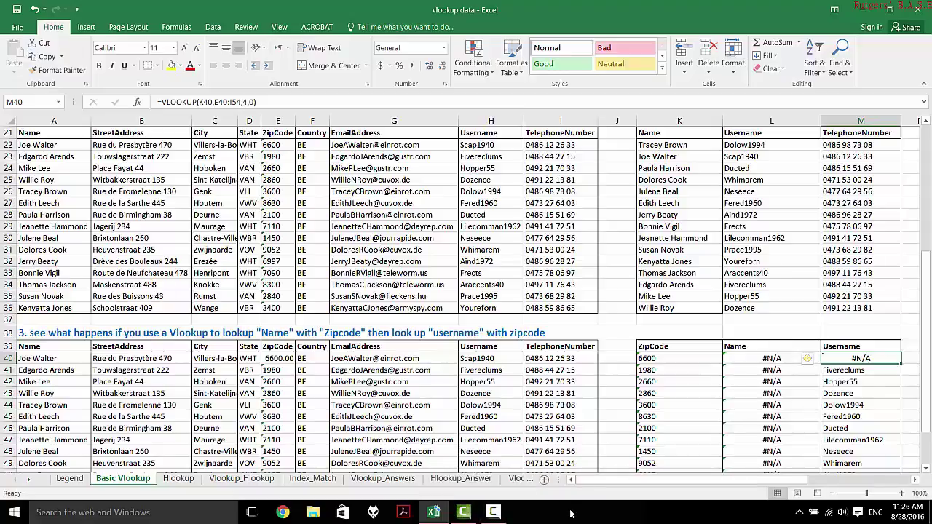
{"action": "mouse_move", "coordinate": [497, 515]}
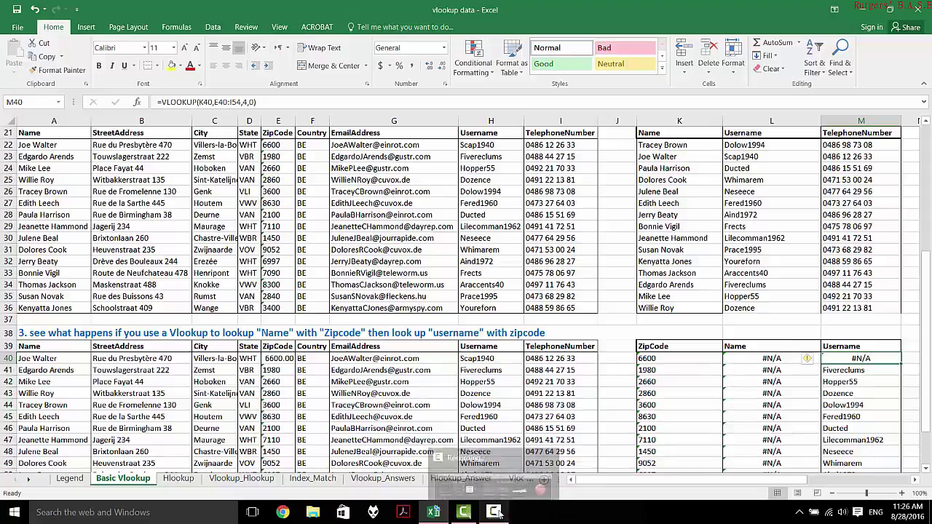